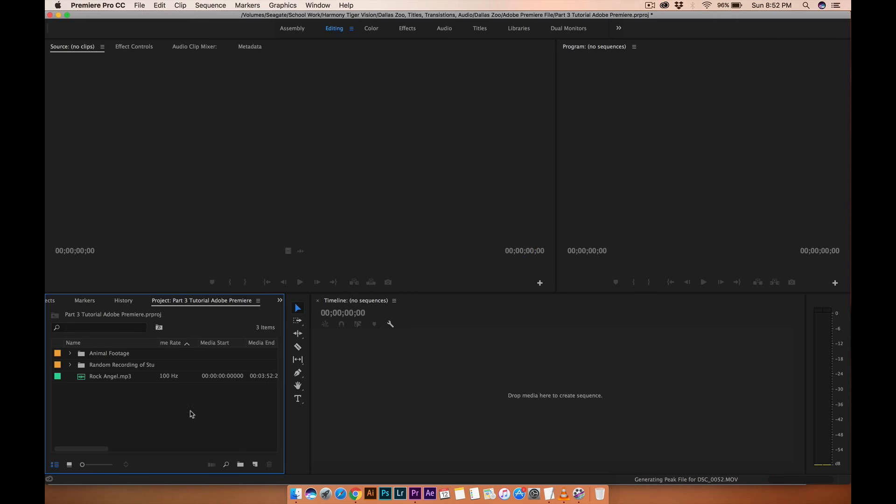
Create a new bin in the project named Audio.
left_click(240, 464)
type("Audio")
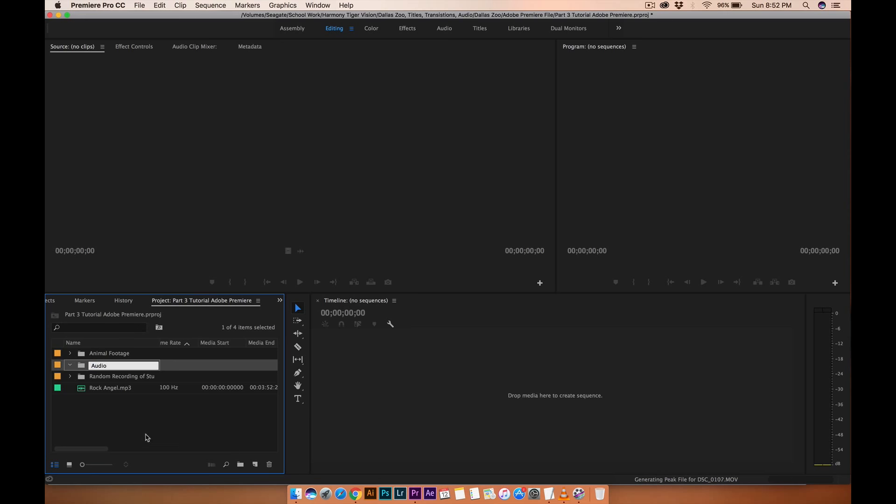
left_click(146, 434)
Move Rock Angel.mp3 into the Audio bin and expand the bin.
left_click(99, 392)
left_click_drag(100, 366, 101, 366)
left_click(71, 364)
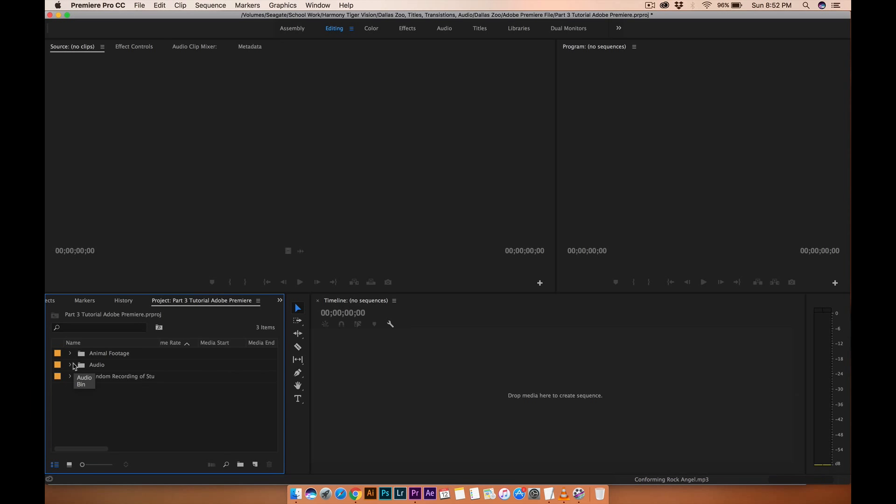
left_click(71, 365)
left_click(116, 380)
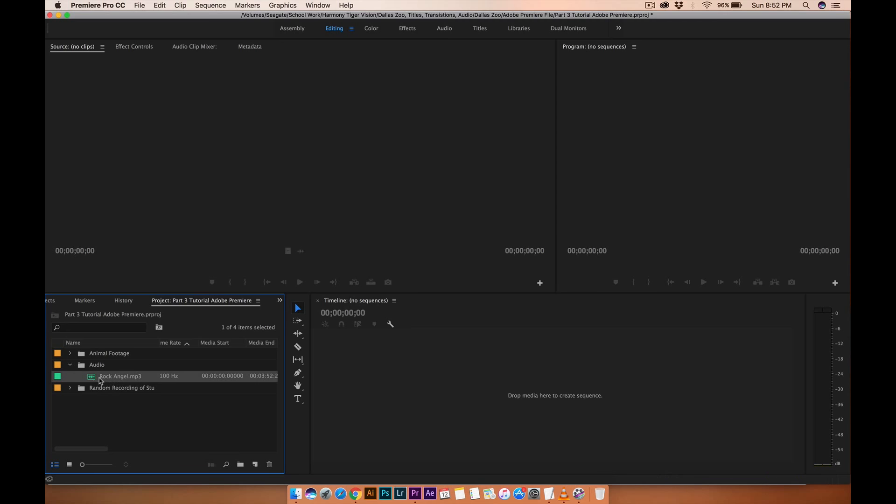
Create a sequence by placing Rock Angel.mp3 into the empty timeline.
left_click_drag(314, 384, 381, 397)
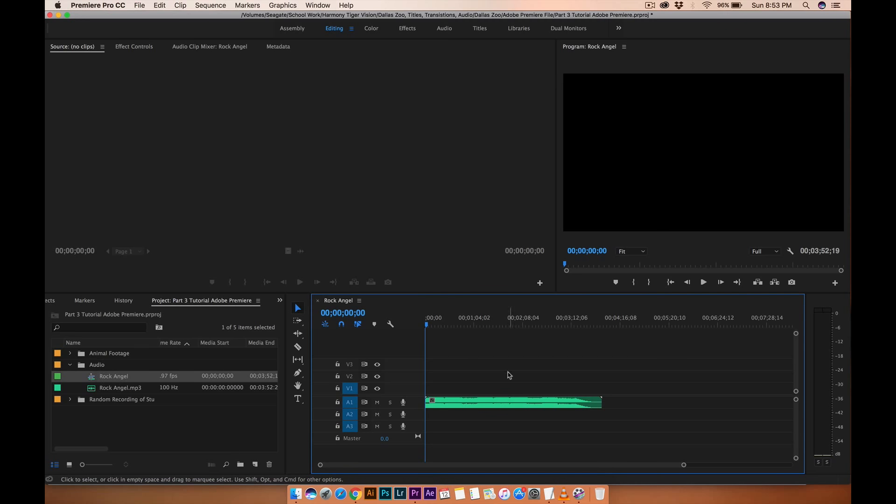
Expand Animal Footage and browse the clip list's columns such as frame rate and audio info.
left_click(70, 354)
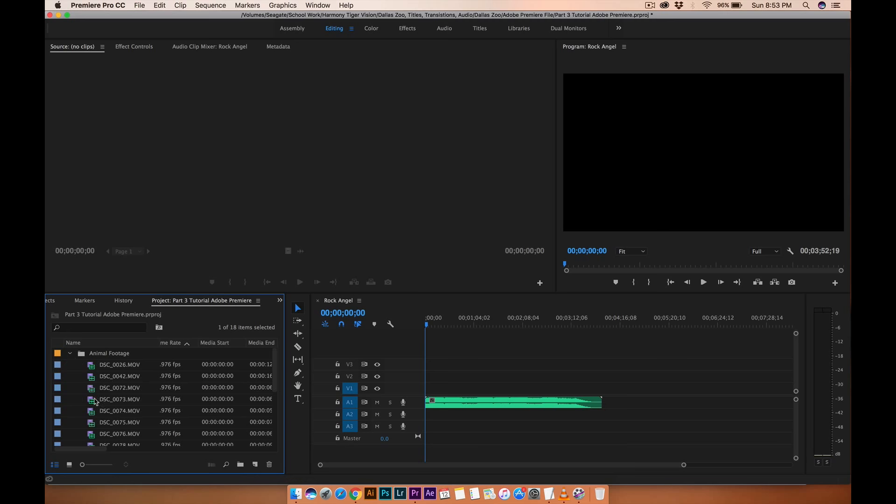
left_click(163, 366)
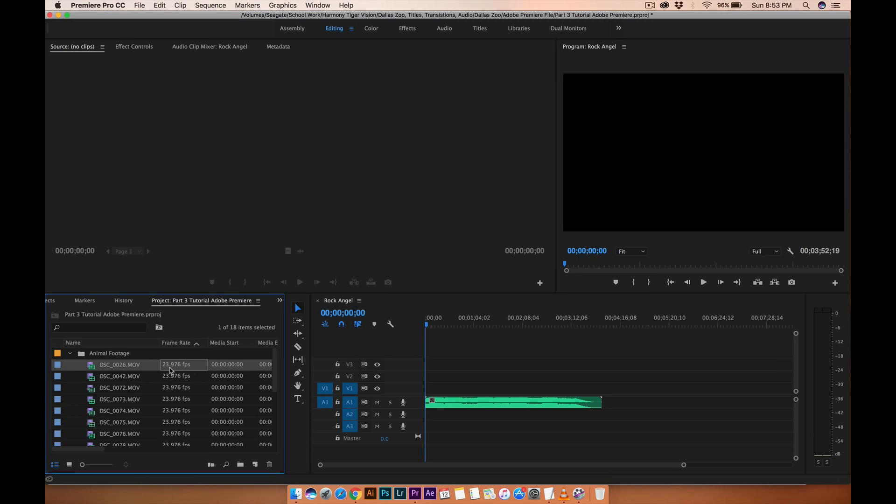
scroll(208, 370, "right", 10)
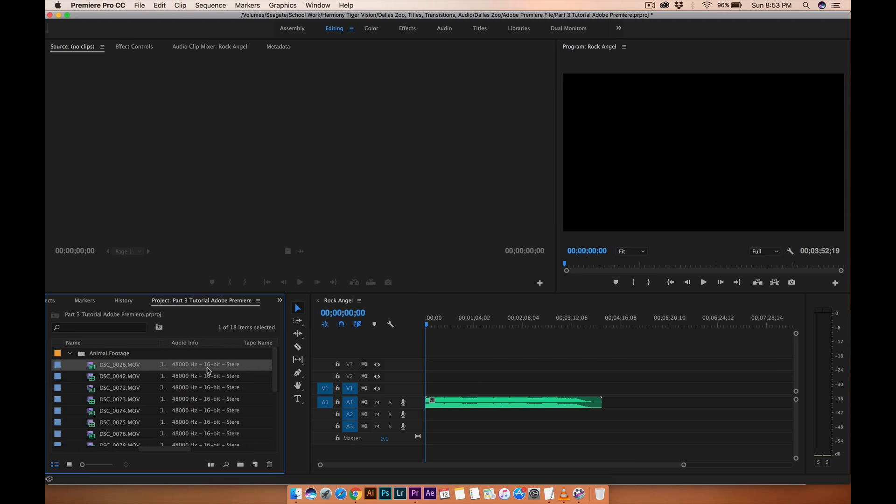
scroll(220, 375, "right", 10)
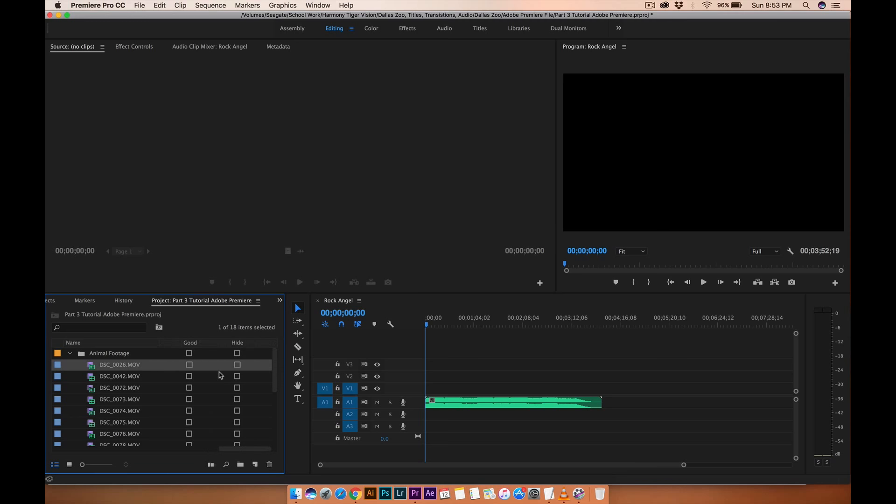
scroll(220, 375, "left", 10)
scroll(220, 374, "down", 1)
scroll(220, 375, "right", 2)
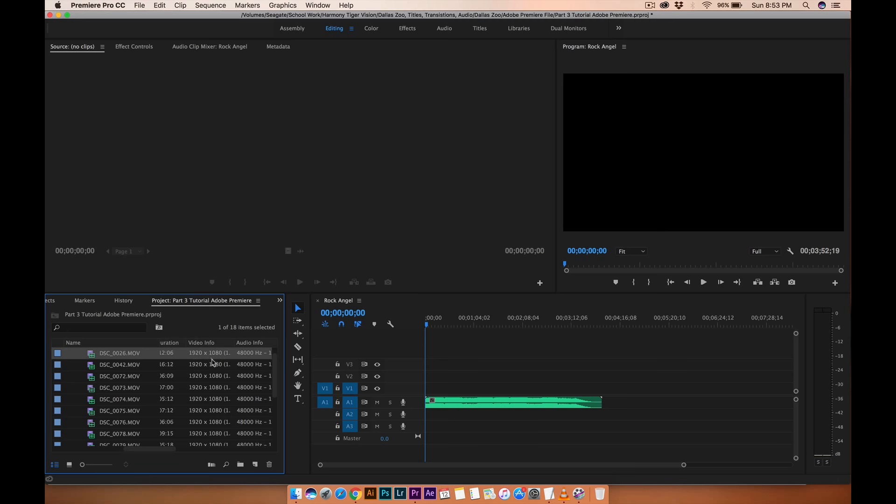
scroll(213, 363, "right", 3)
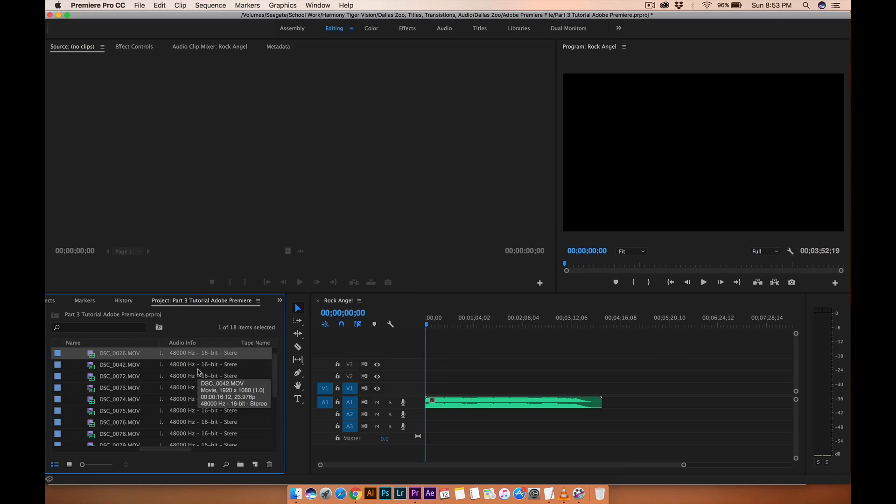
Select the music clip in the timeline and delete it.
left_click_drag(448, 385, 523, 417)
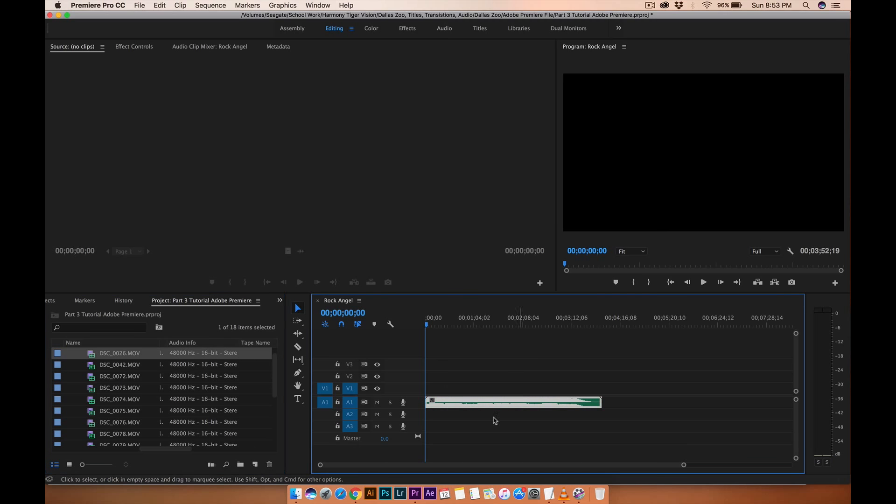
scroll(126, 393, "left", 3)
scroll(126, 394, "down", 1)
scroll(126, 394, "left", 3)
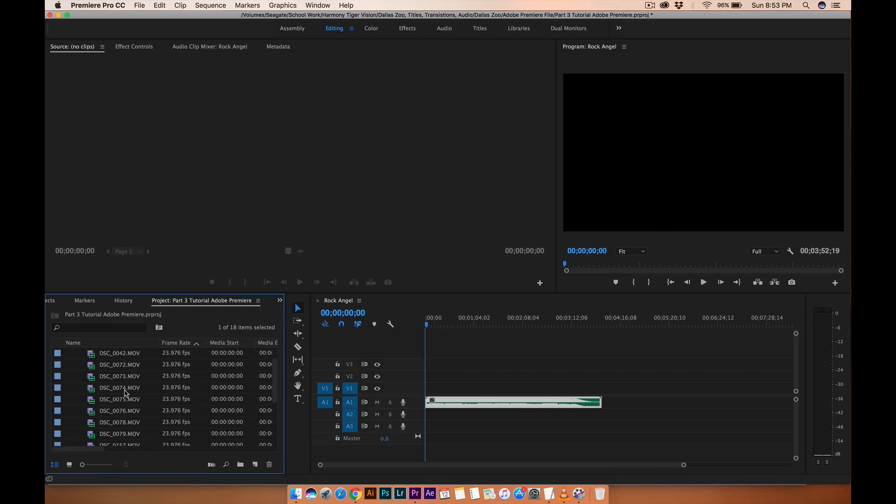
left_click(451, 380)
key("Delete")
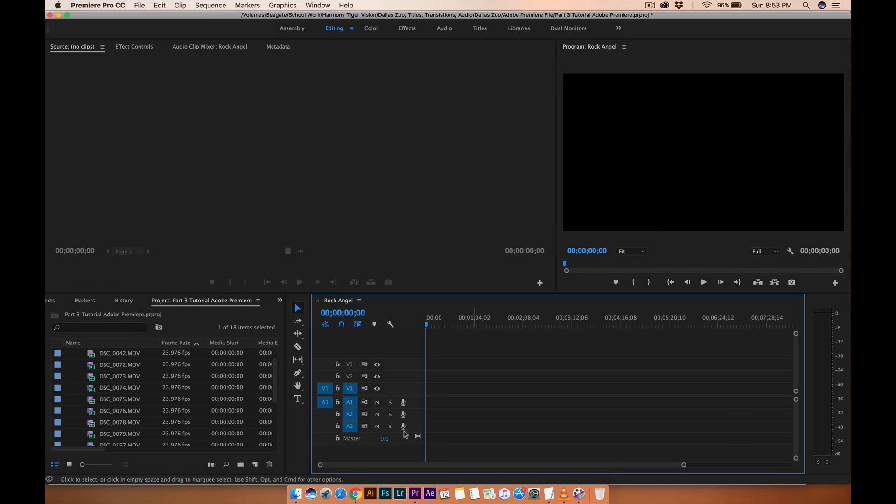
Delete the Rock Angel sequence from the Audio bin.
scroll(140, 369, "up", 1)
left_click(70, 353)
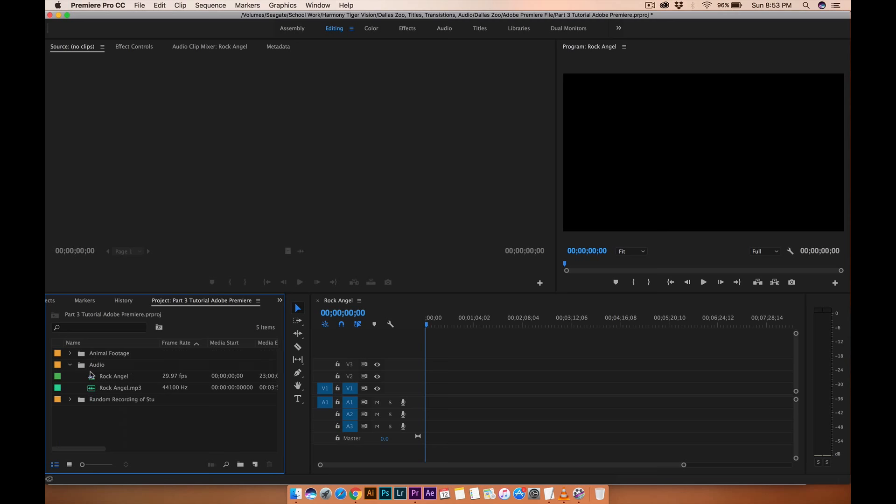
left_click(114, 380)
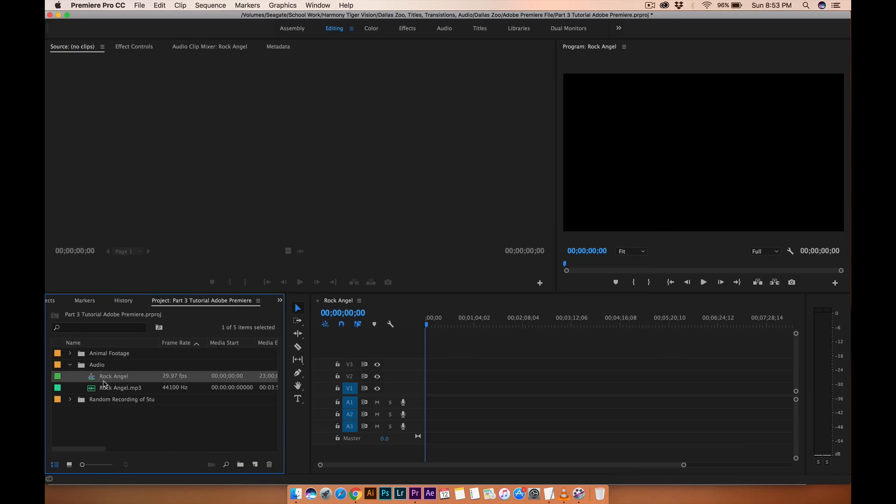
key("Delete")
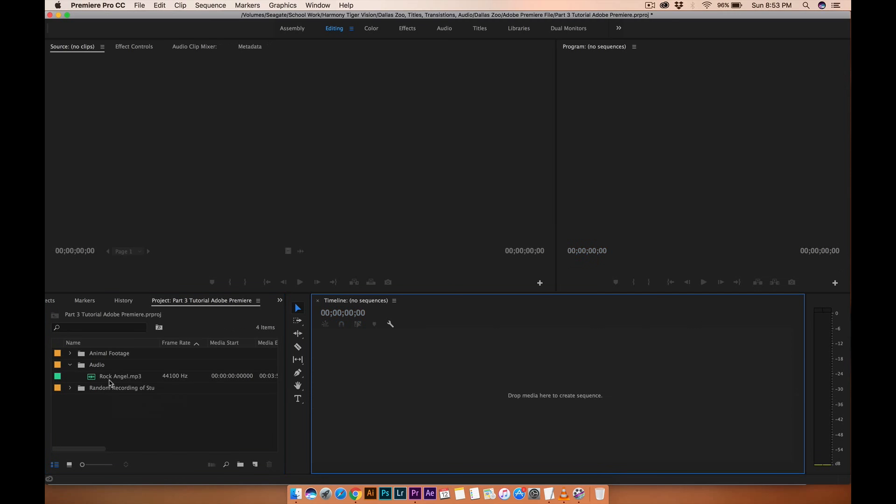
Create a new sequence by placing DSC_0026.MOV from Animal Footage into the empty timeline.
left_click(70, 365)
left_click(70, 354)
left_click_drag(90, 366, 382, 396)
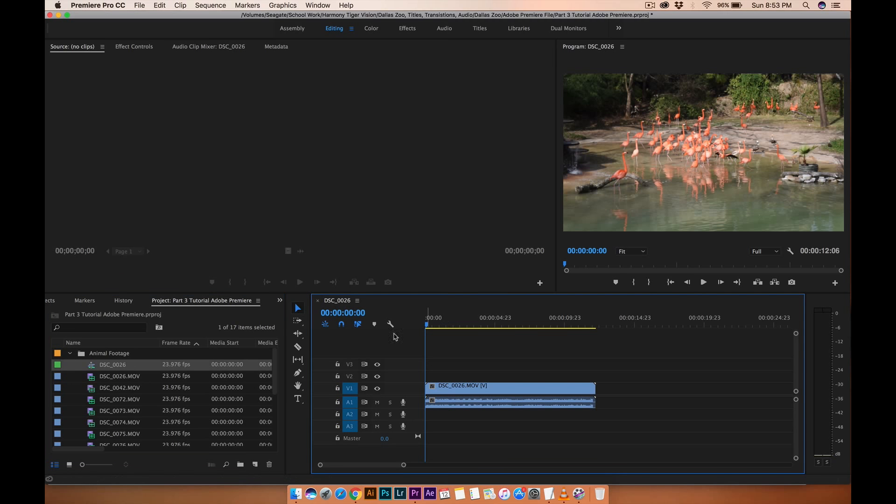
Rename the DSC_0026 sequence to Day at the Zoo.
left_click(112, 366)
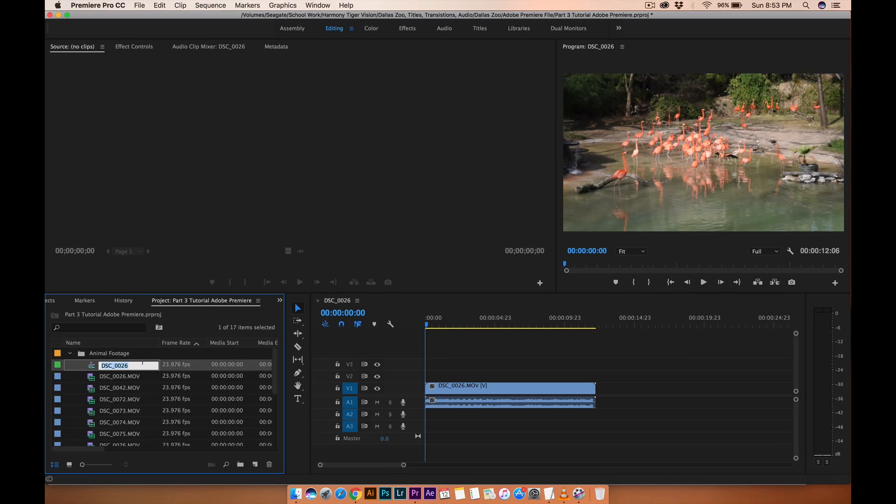
type("Day at the Zoo")
key("Tab")
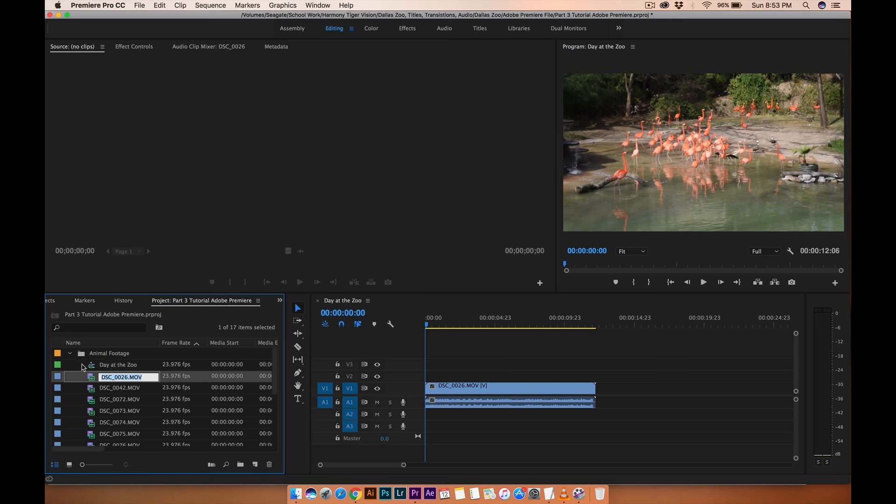
Select the DSC_0026.MOV video and audio in the timeline and delete them.
left_click(111, 367)
left_click_drag(464, 356, 492, 424)
key("Delete")
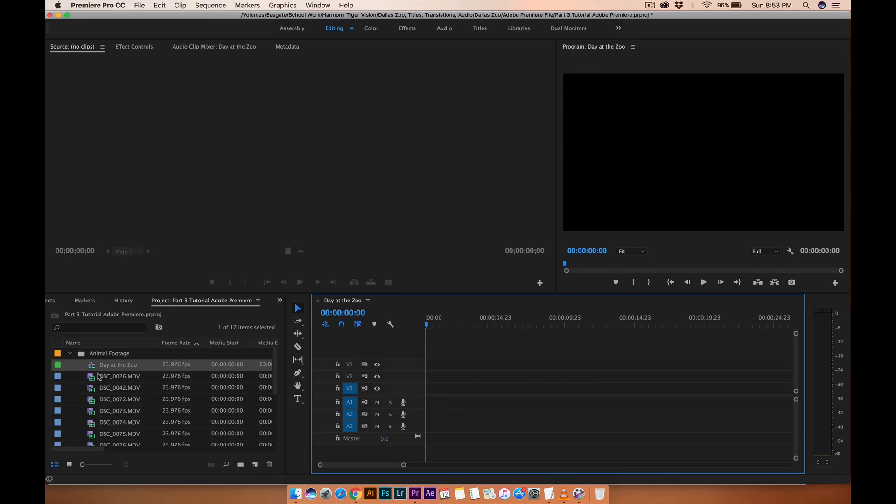
Add Rock Angel.mp3 from the Audio bin to the start of the sequence's A1 track.
scroll(121, 410, "down", 5)
scroll(120, 411, "up", 5)
left_click(70, 353)
left_click(94, 370)
left_click(102, 378)
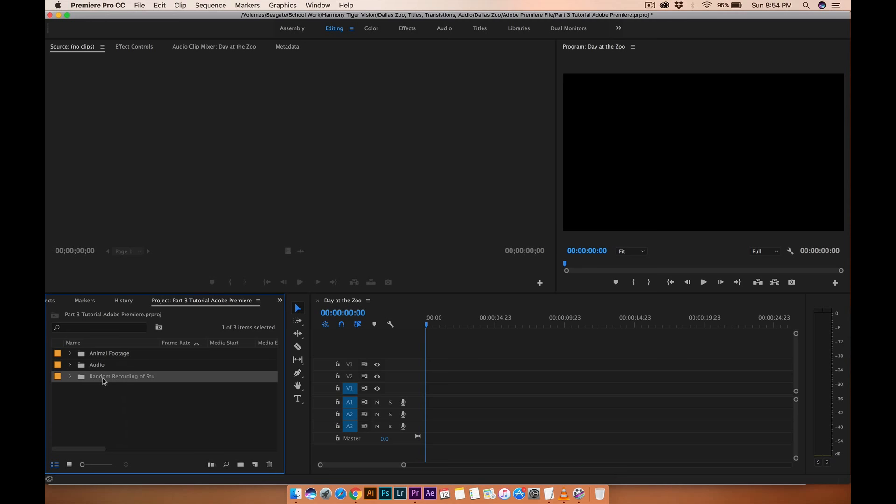
left_click(70, 365)
left_click_drag(103, 379, 423, 410)
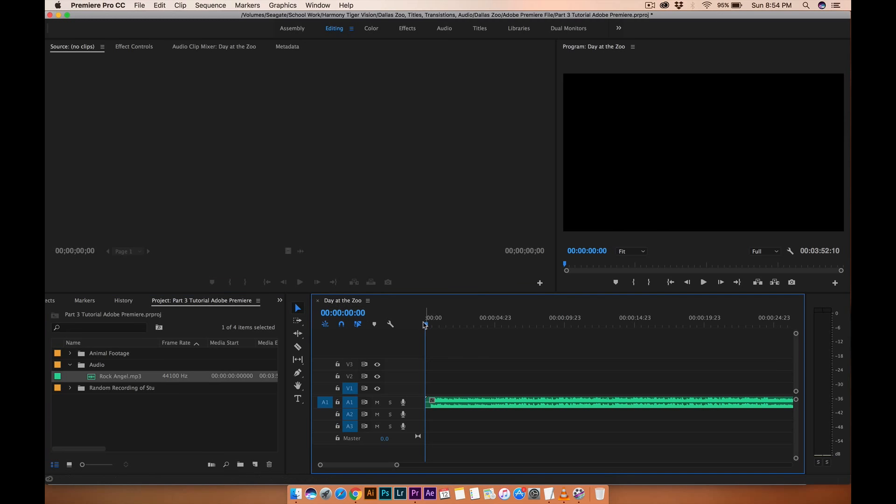
Play the sequence briefly, return the playhead to the start, and reopen the Animal Footage bin.
key("space")
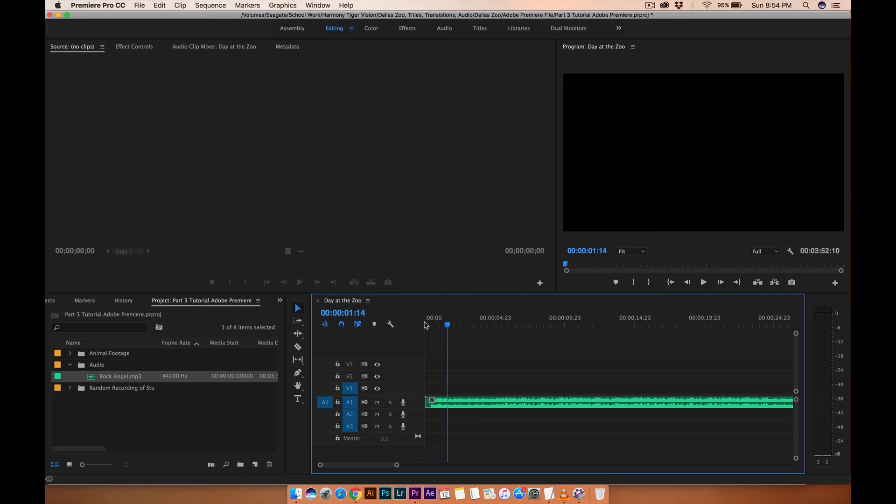
left_click(426, 325)
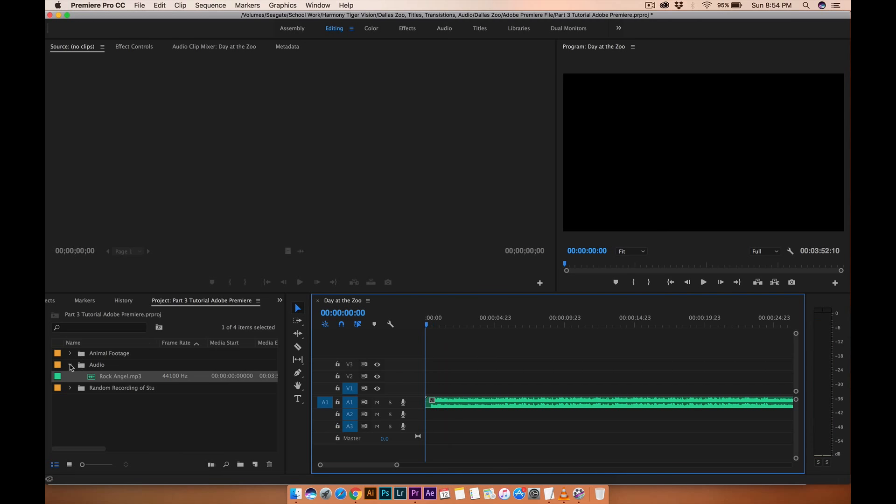
left_click(70, 365)
left_click(70, 354)
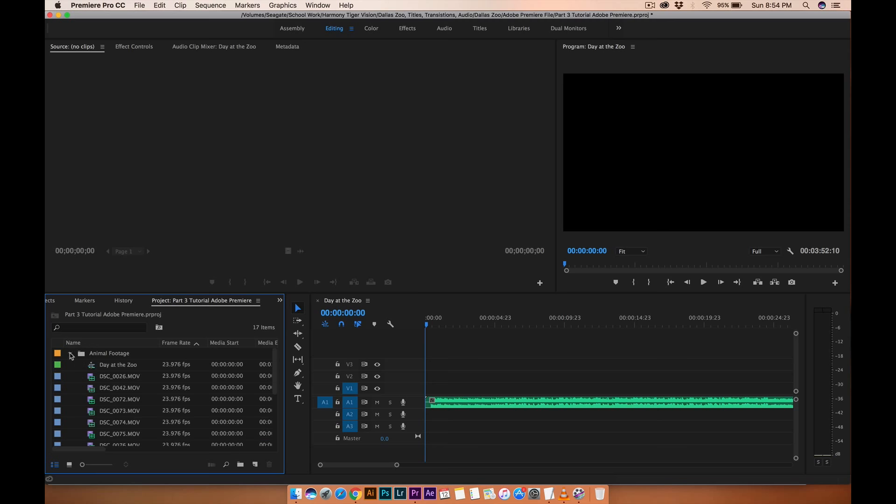
Open DSC_0026.MOV and then DSC_0042.MOV in the Source monitor.
double_click(93, 377)
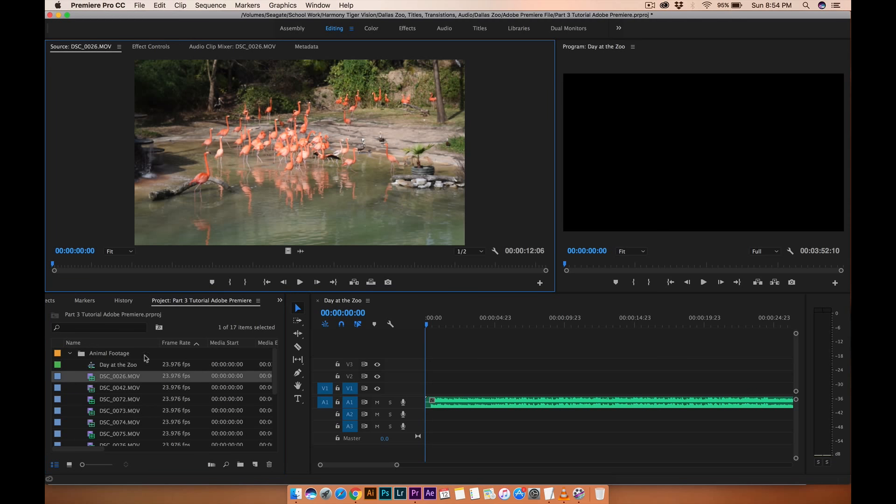
left_click(98, 391)
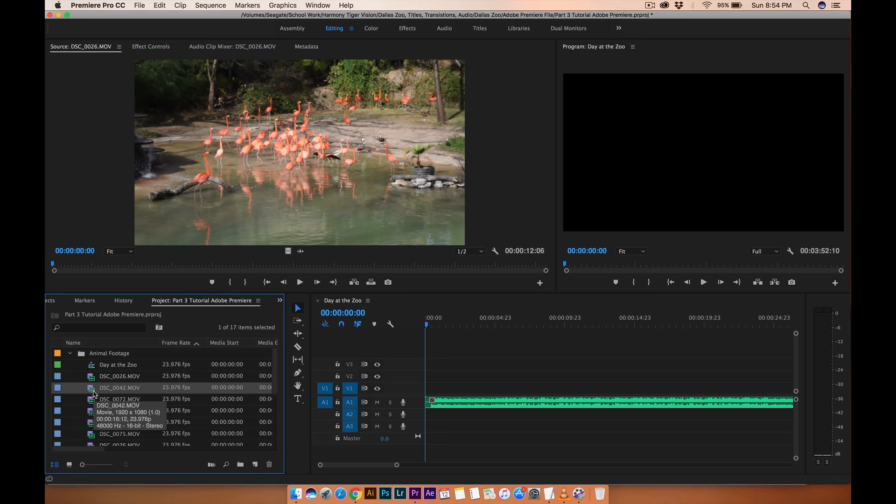
double_click(94, 391)
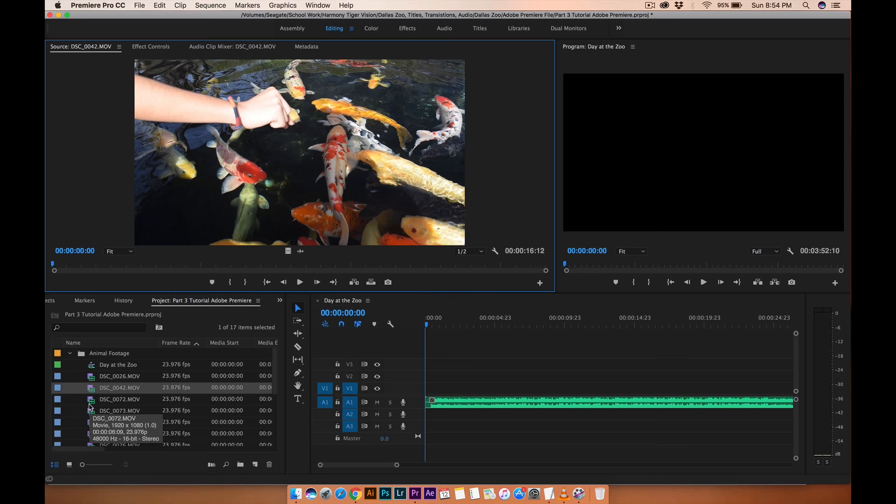
Scroll along the timeline and scrub the playhead to about 00:03:38:07 near the music's end.
scroll(496, 412, "down", 10)
scroll(495, 411, "down", 15)
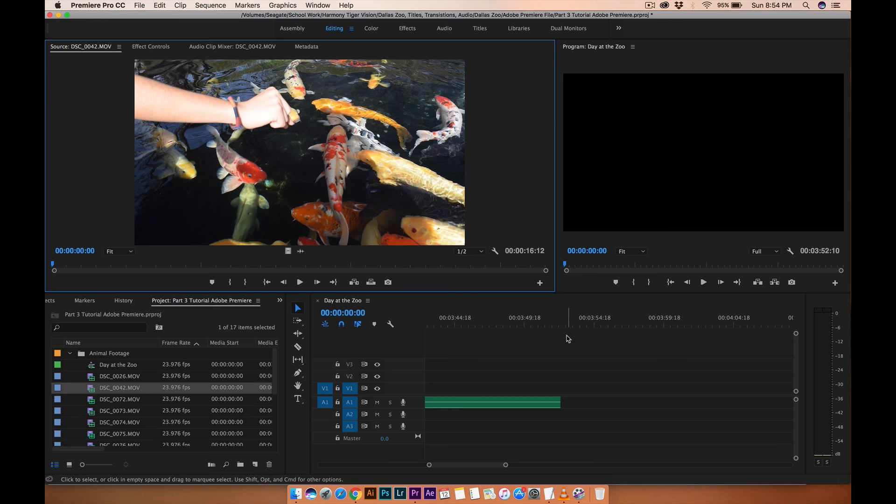
scroll(527, 377, "up", 3)
left_click_drag(563, 326, 668, 332)
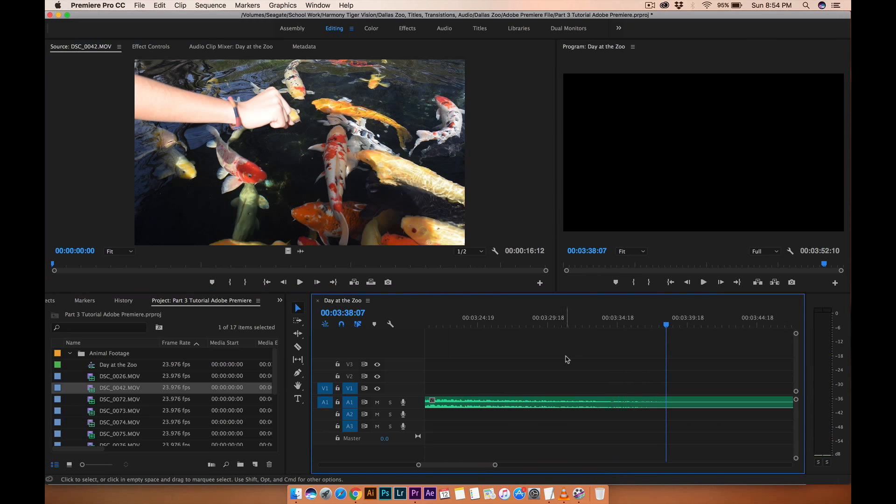
scroll(567, 358, "up", 10)
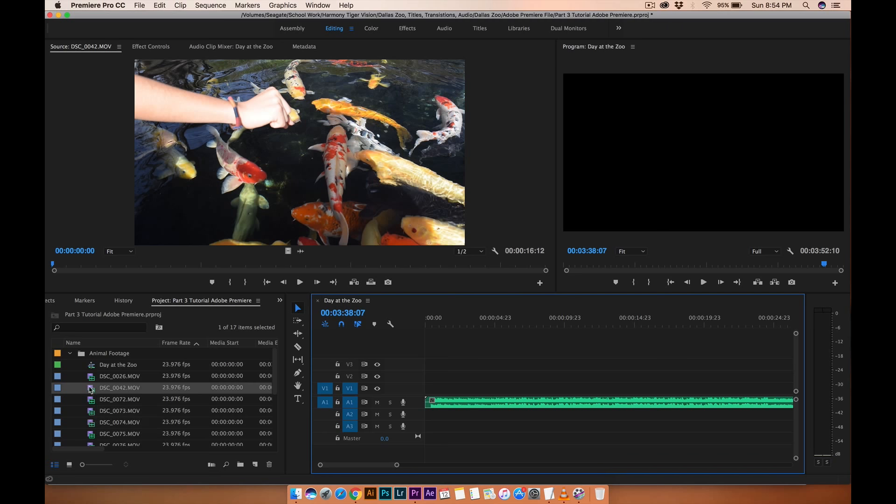
Play DSC_0042.MOV in the Source monitor and stop playback.
left_click(92, 402)
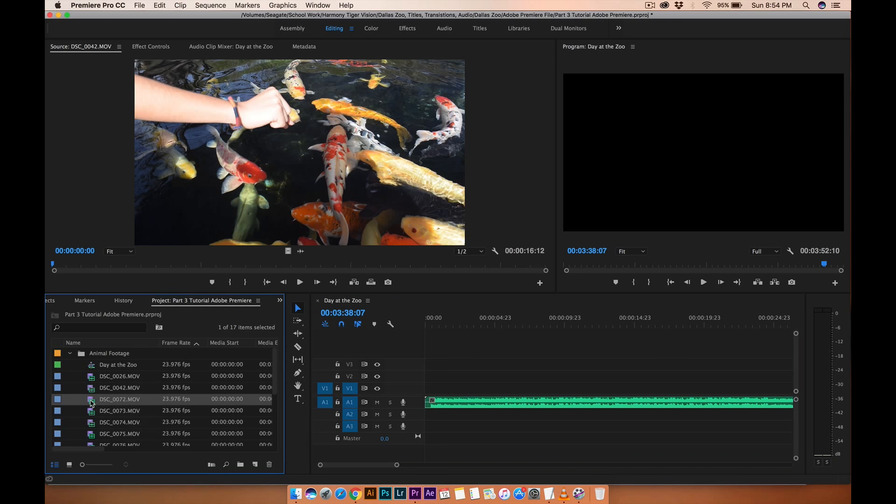
double_click(92, 391)
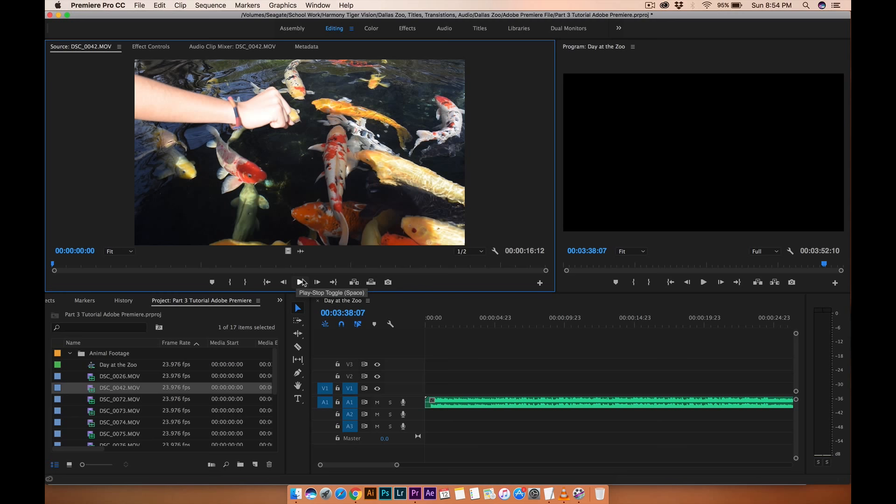
left_click(300, 282)
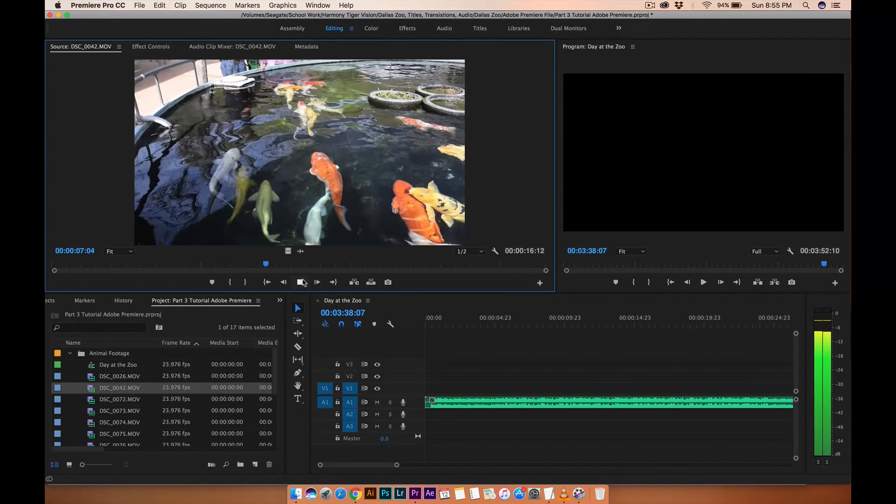
left_click(301, 282)
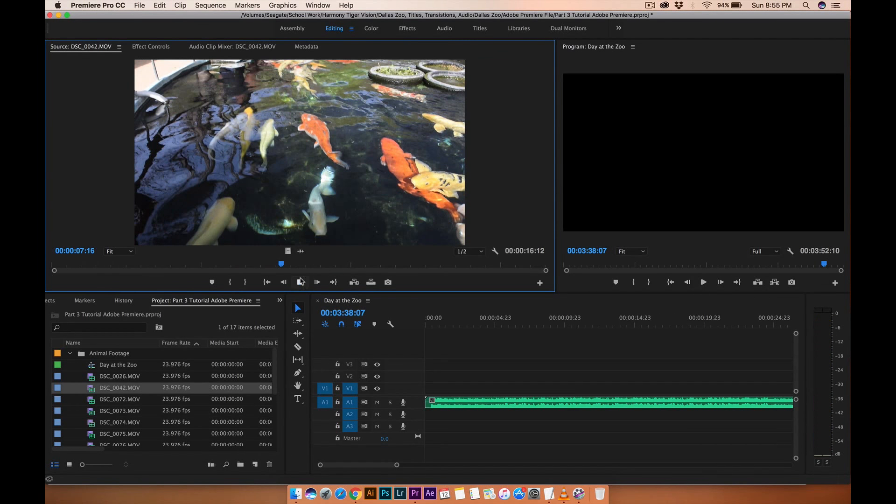
Preview DSC_0042.MOV in the Source monitor and mark an In point at 00:00:13:23.
left_click(301, 282)
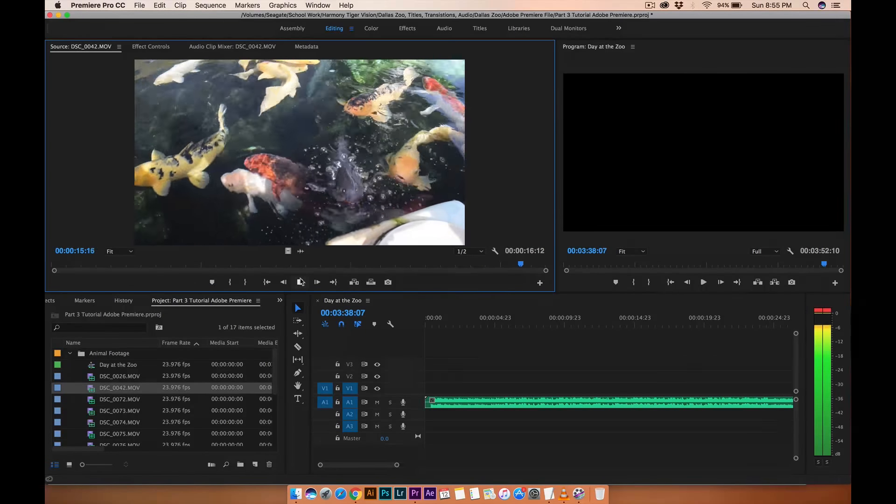
left_click(301, 282)
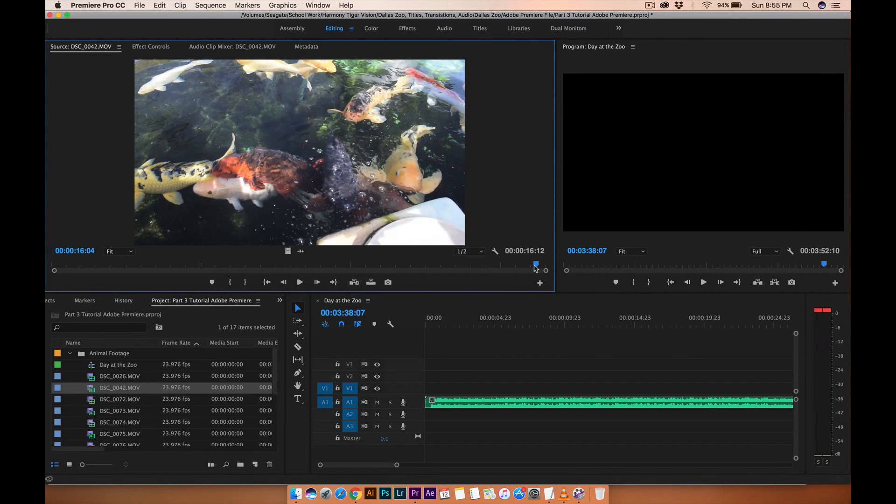
left_click_drag(535, 266, 470, 273)
left_click(230, 282)
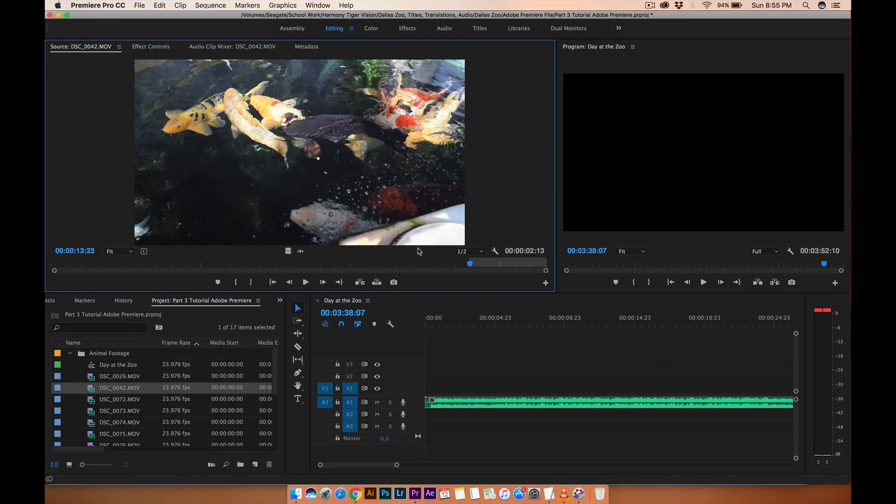
Place the marked DSC_0042.MOV portion on track V1 at about 00:00:02 and return the playhead to the sequence start.
left_click_drag(288, 252, 463, 390)
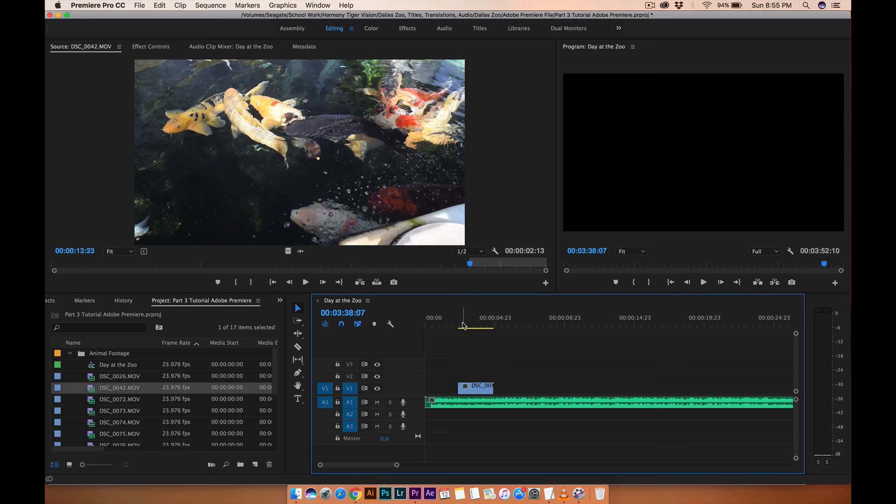
left_click_drag(463, 325, 459, 325)
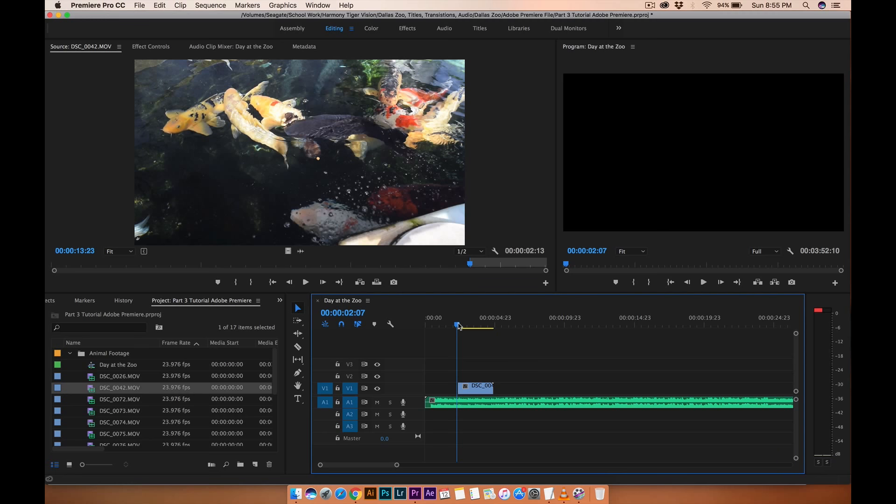
left_click_drag(457, 325, 430, 330)
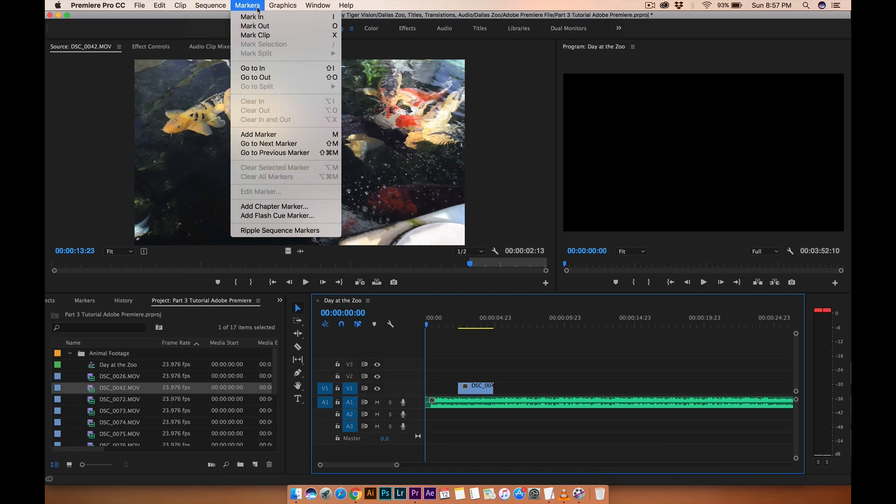
Create a new legacy title named Intro.
left_click(402, 5)
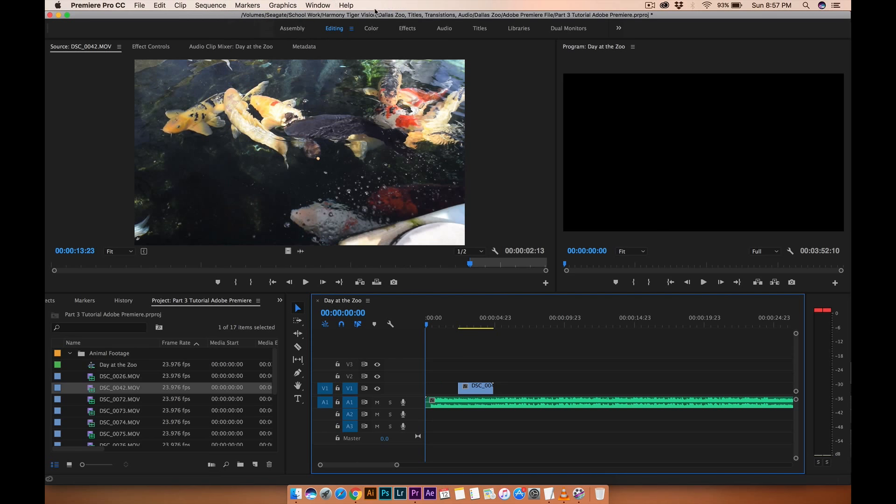
left_click(148, 6)
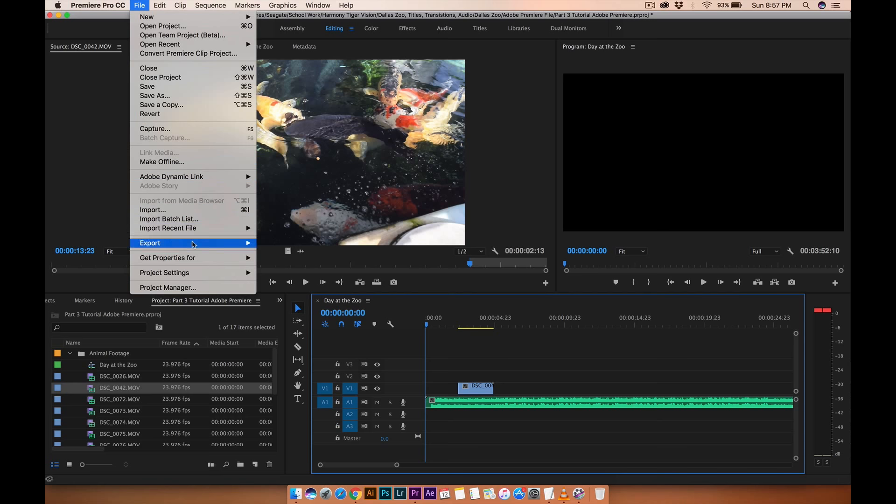
mouse_move(194, 254)
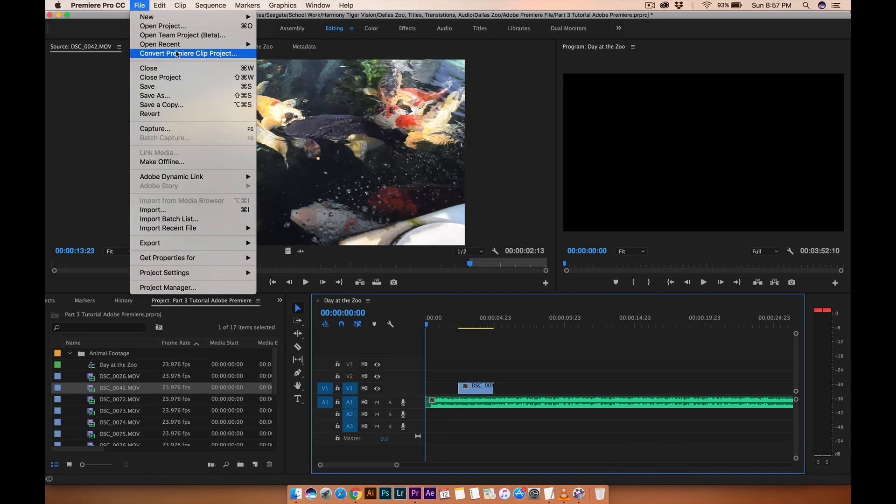
mouse_move(180, 19)
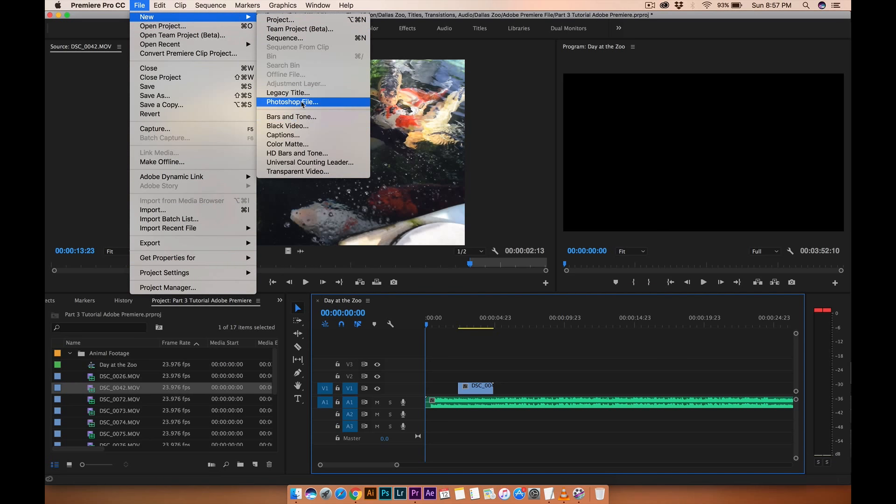
left_click(303, 96)
left_click_drag(424, 194, 318, 119)
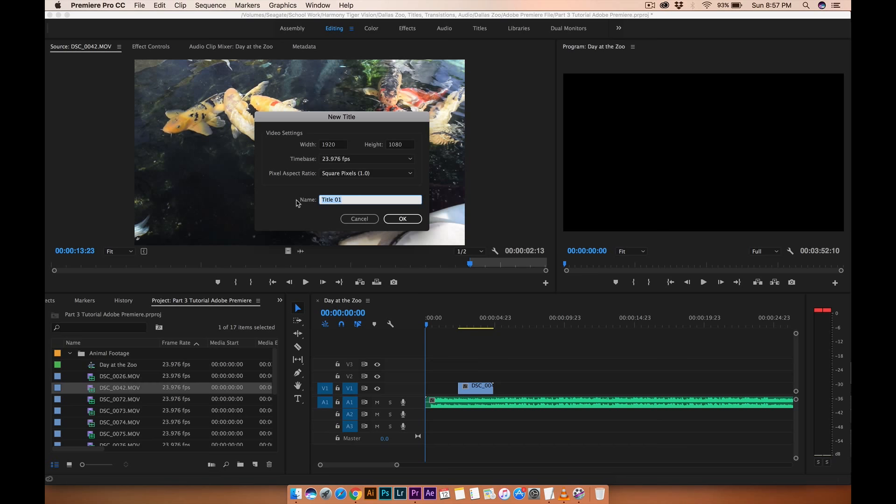
type("Intro")
left_click(402, 219)
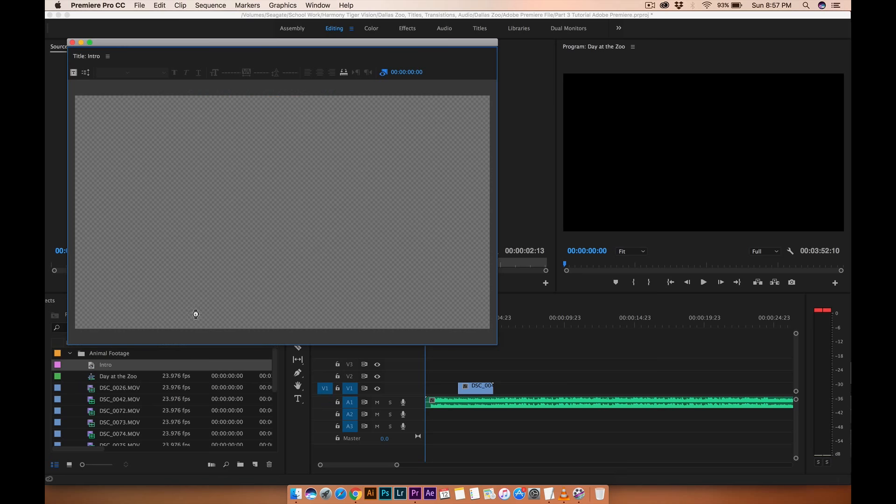
Enter the title text DAY AT THE ZOO on the title canvas.
left_click_drag(119, 48, 179, 103)
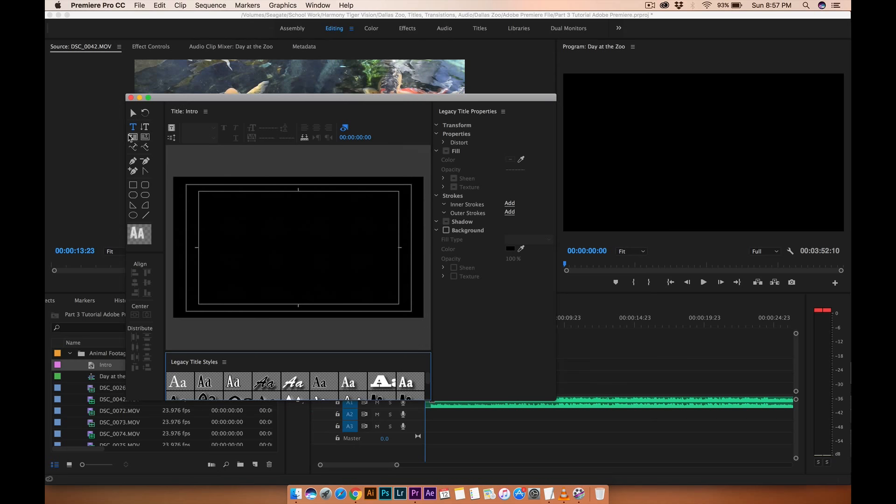
left_click(134, 128)
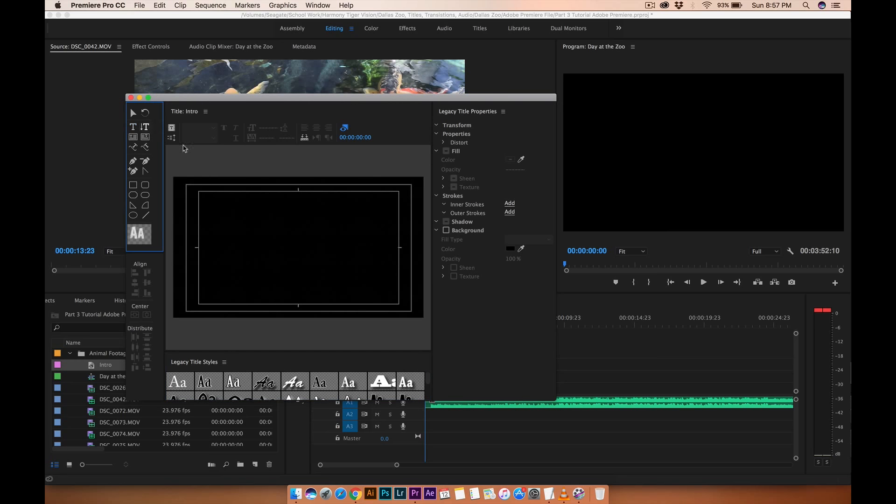
left_click(244, 243)
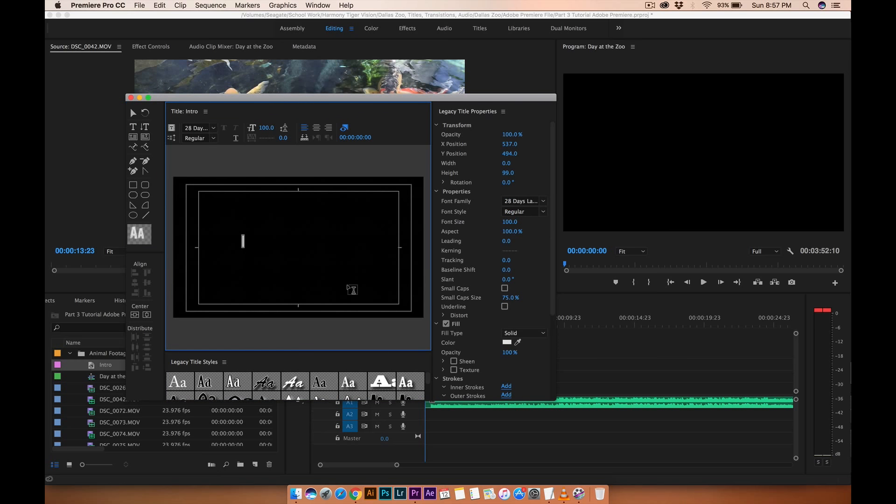
type("DAY AT THE ZOO")
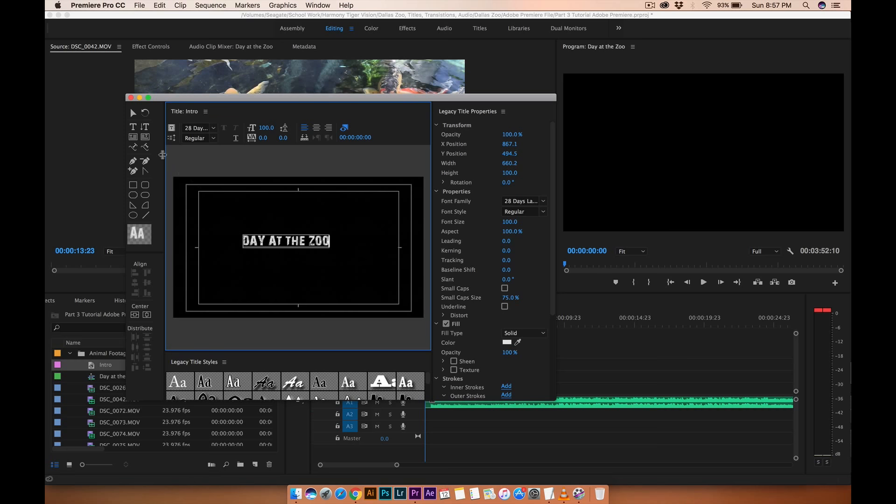
Scale the title text up to about 153 font size and move it to the centre of the frame.
left_click(133, 114)
left_click(266, 240)
left_click_drag(266, 242, 284, 248)
mouse_move(346, 242)
left_mouse_down()
mouse_move(389, 223)
mouse_move(362, 249)
mouse_move(343, 251)
left_mouse_up()
Move the sequence playhead across the koi clip to preview the title over the footage.
left_click_drag(368, 98, 304, 29)
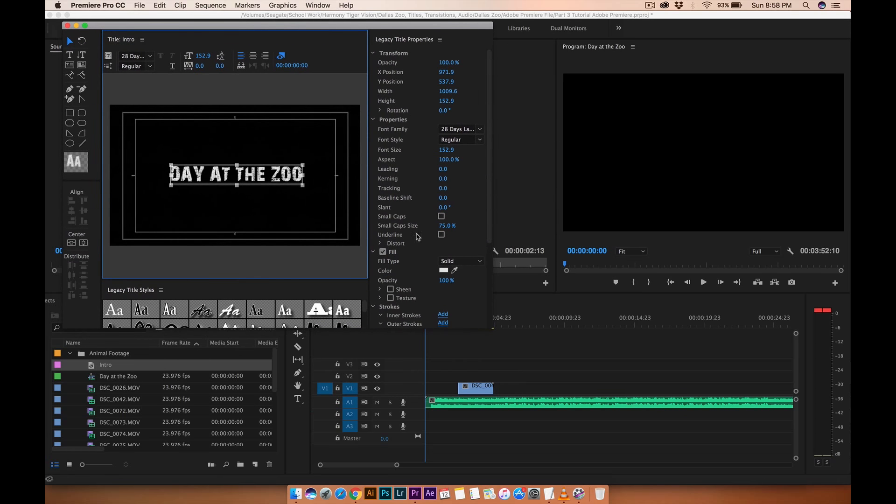
left_click(495, 321)
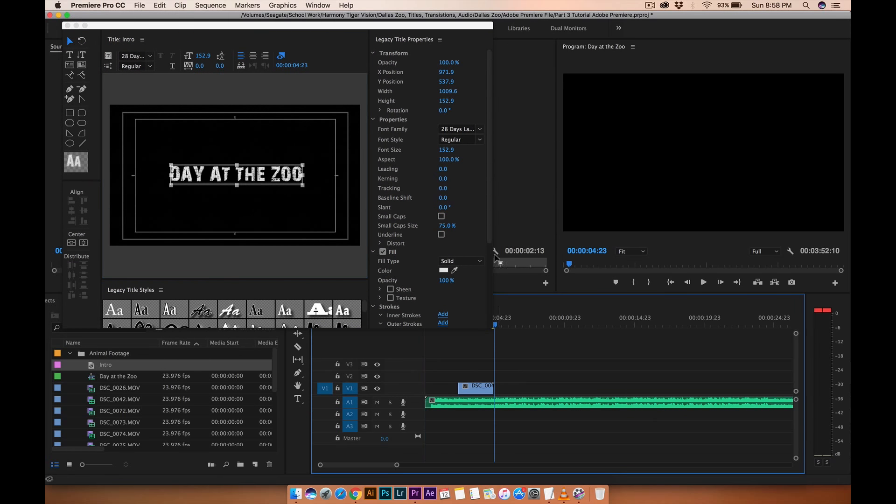
left_click_drag(430, 27, 394, 94)
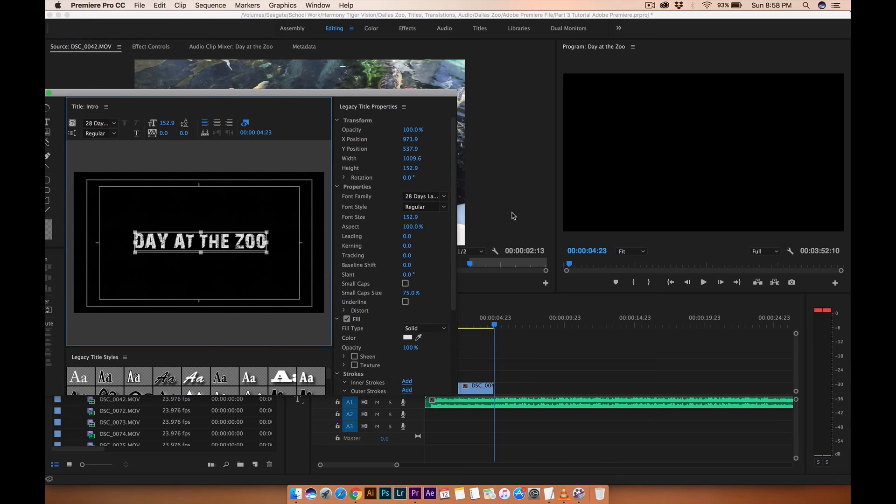
left_click(478, 324)
left_click_drag(315, 96, 430, 20)
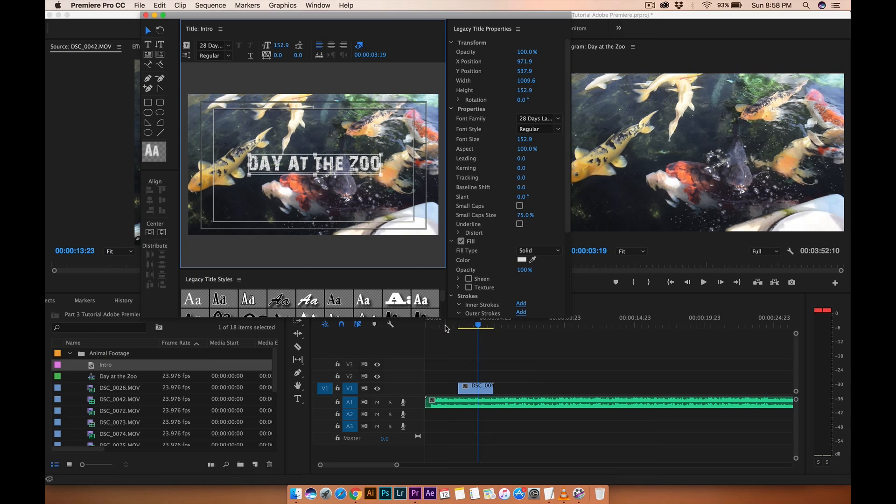
left_click(445, 327)
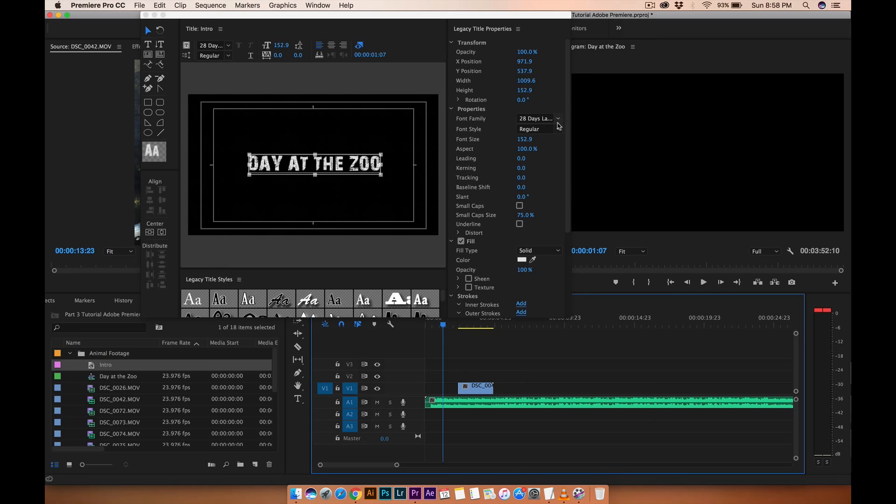
Select all the title text and change its font family to Caviar Dreams.
left_click(558, 120)
left_click(338, 155)
double_click(336, 166)
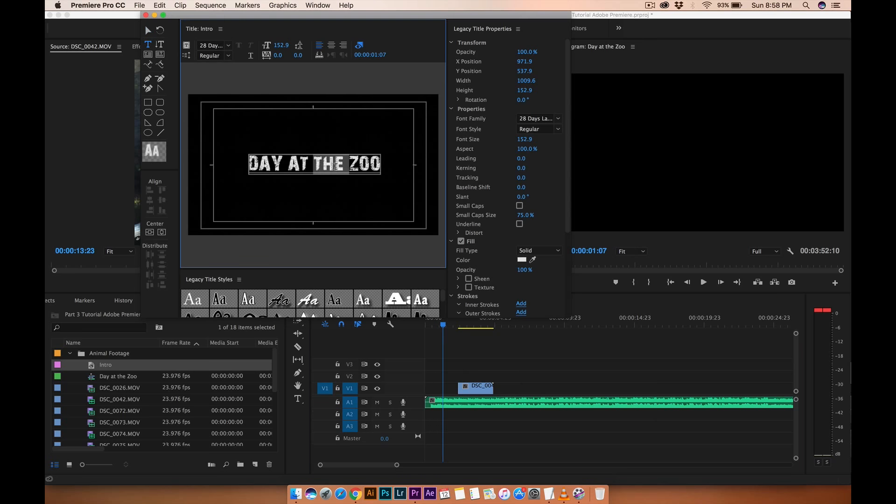
key("super+a")
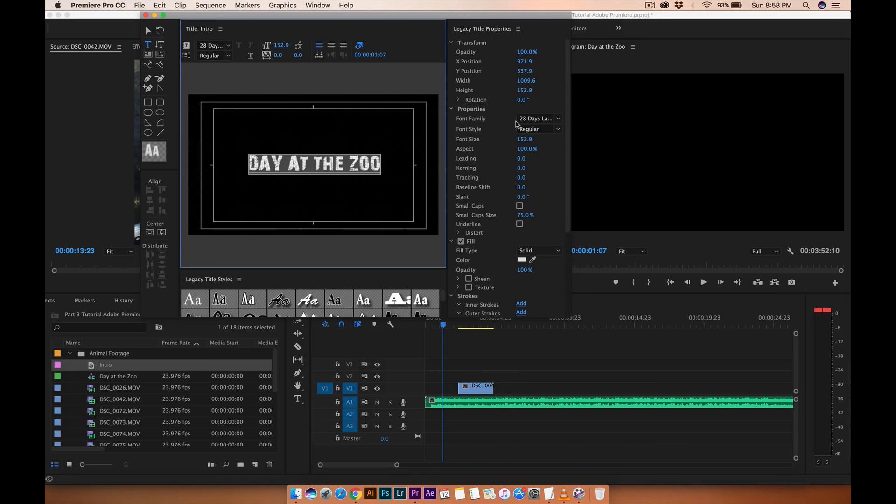
left_click(557, 120)
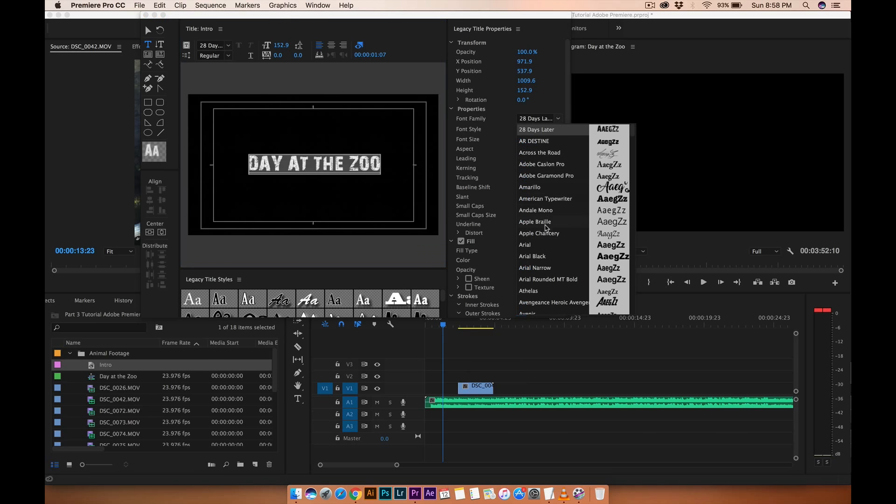
scroll(546, 231, "down", 5)
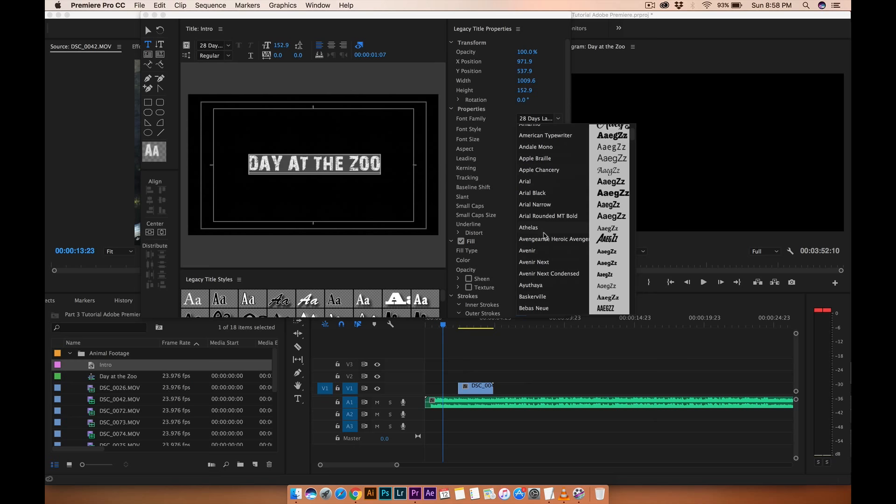
scroll(544, 249, "down", 9)
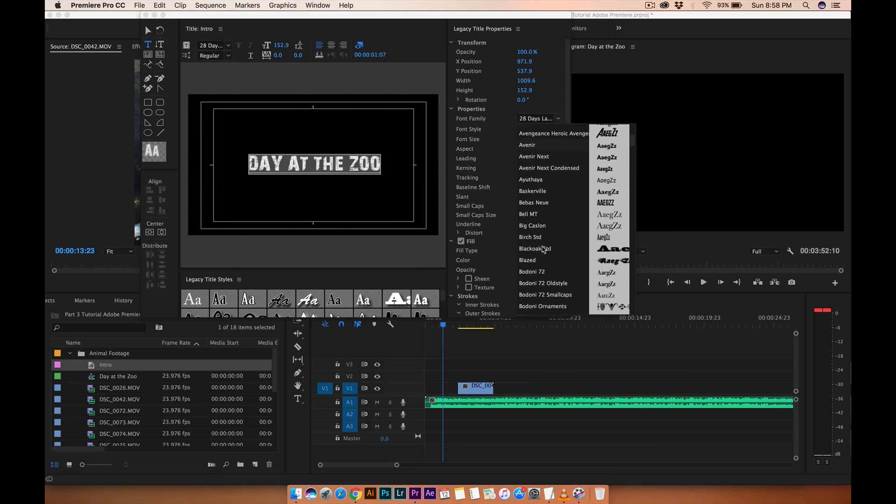
scroll(544, 248, "down", 13)
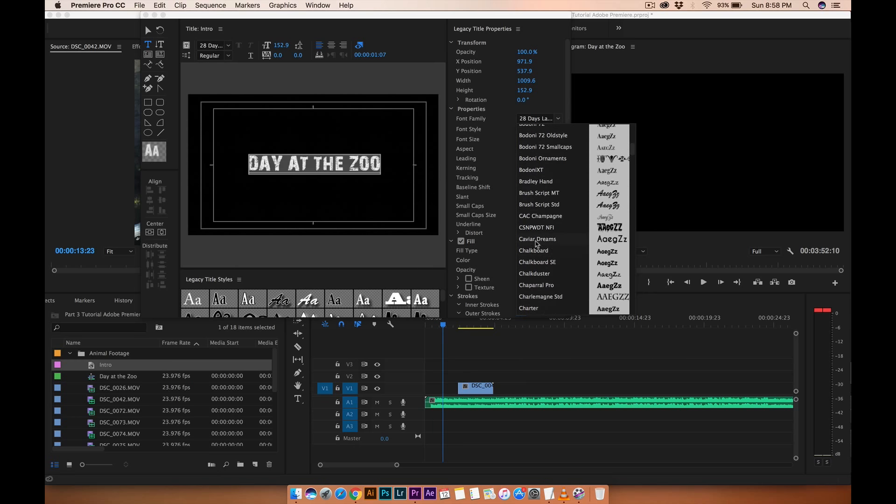
left_click(538, 241)
Nudge the title text slightly to the left to recentre it.
left_click(146, 30)
mouse_move(299, 169)
left_mouse_down()
mouse_move(271, 169)
mouse_move(281, 168)
left_mouse_up()
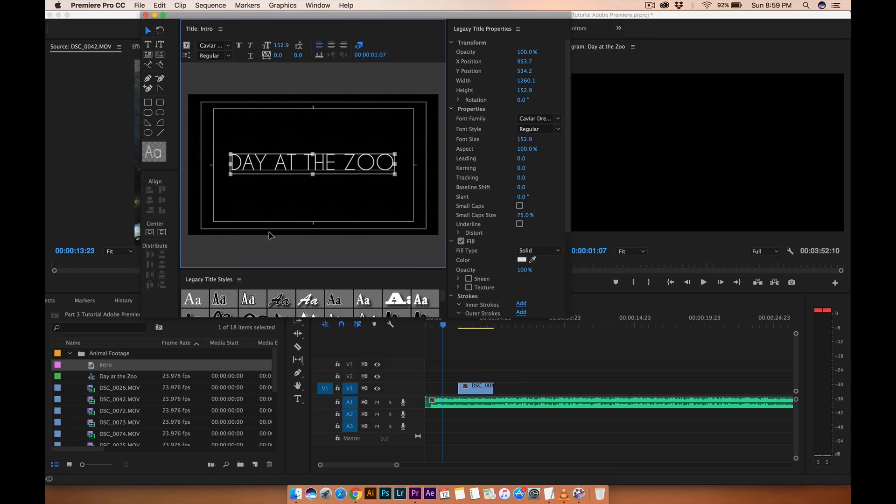
left_click(268, 233)
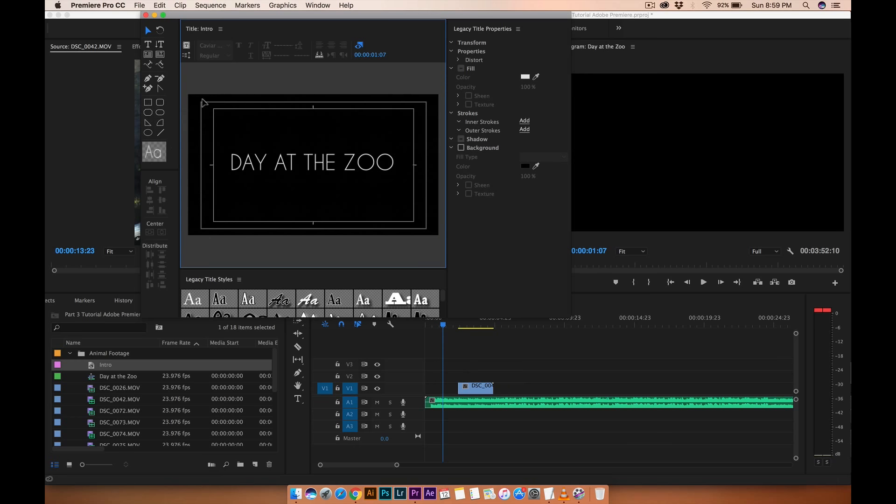
Draw a thin horizontal rectangle about 1417 wide and 12 high and move it beneath the title text.
left_click(148, 103)
mouse_move(222, 136)
left_mouse_down()
mouse_move(292, 150)
mouse_move(406, 139)
left_mouse_up()
left_click(147, 30)
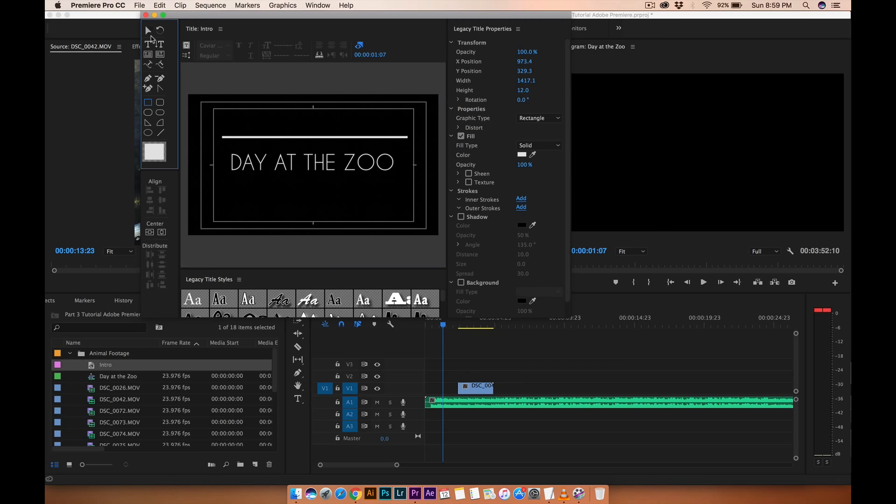
left_click_drag(277, 139, 276, 179)
left_click(279, 82)
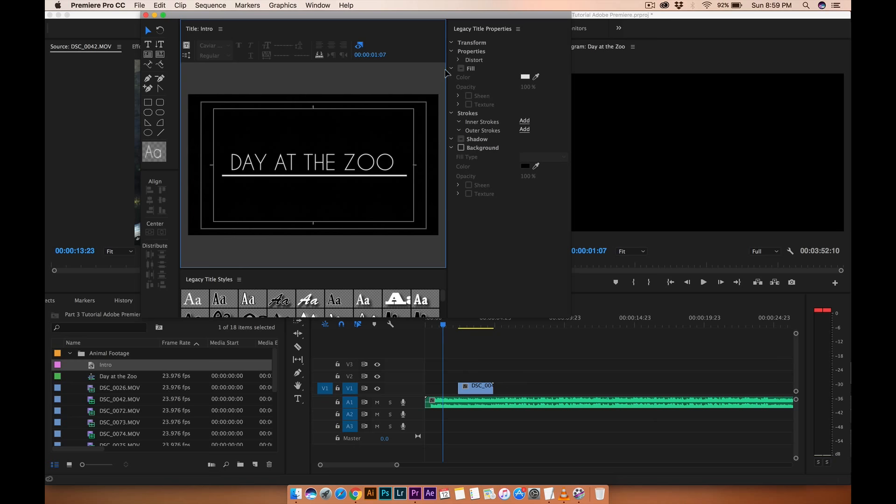
Try widening the title text's aspect and undo the change.
left_click(453, 44)
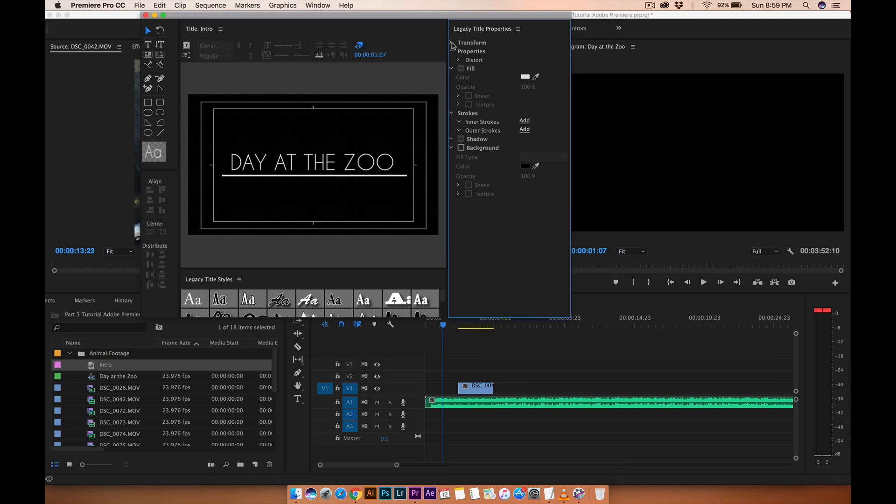
left_click(339, 157)
left_click(534, 119)
left_click(558, 118)
left_click(560, 119)
left_click(559, 130)
left_click(558, 131)
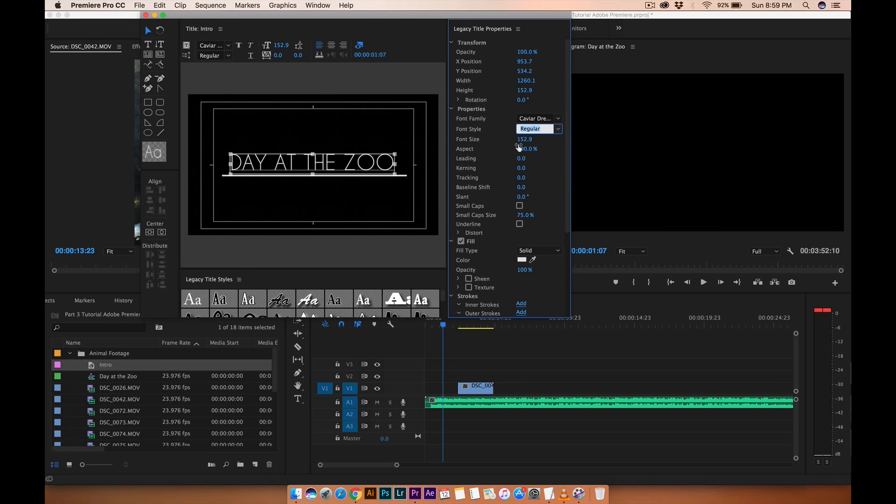
left_click_drag(520, 155, 532, 149)
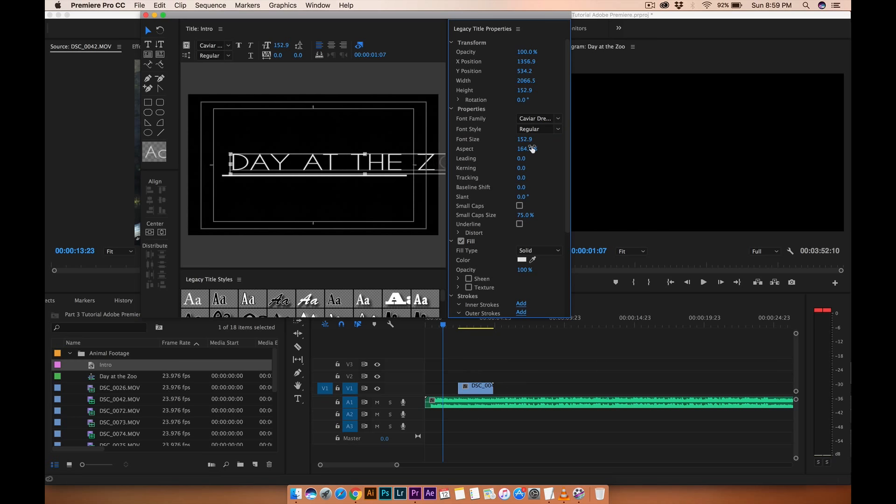
key("super+z")
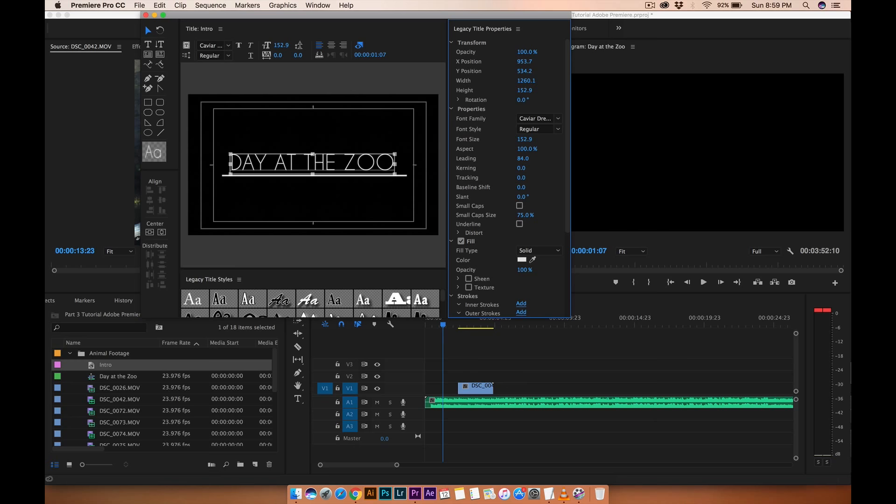
Try slanting the title text to 40° and undo the slant.
mouse_move(521, 168)
left_mouse_down()
mouse_move(543, 168)
mouse_move(524, 169)
left_mouse_up()
left_click_drag(521, 197, 531, 196)
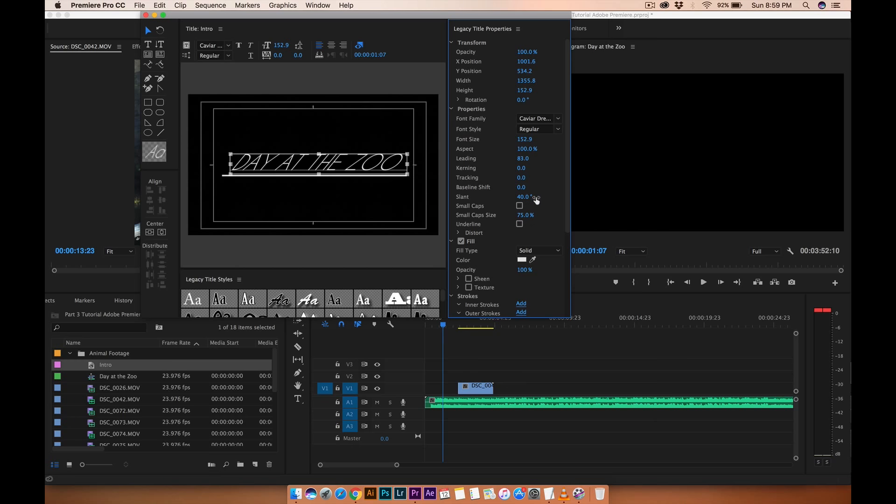
key("super+z")
Try a red fill colour on the title text and switch it back to white.
scroll(507, 217, "down", 4)
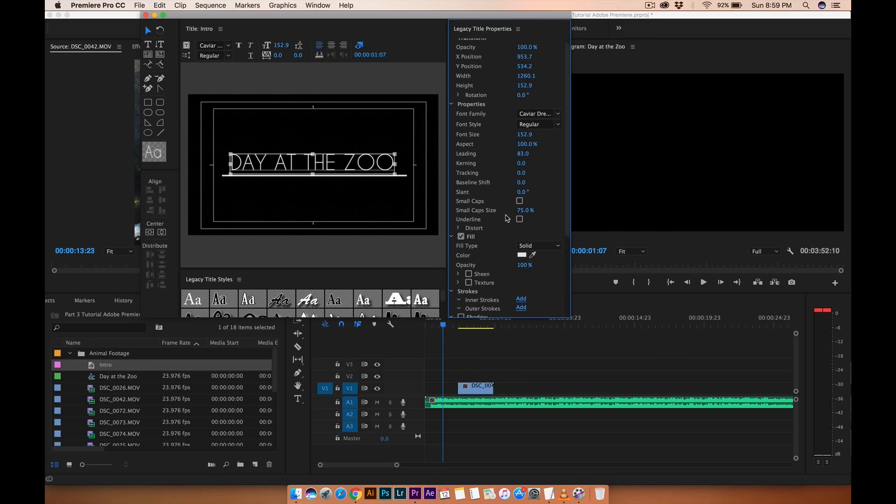
scroll(507, 218, "down", 3)
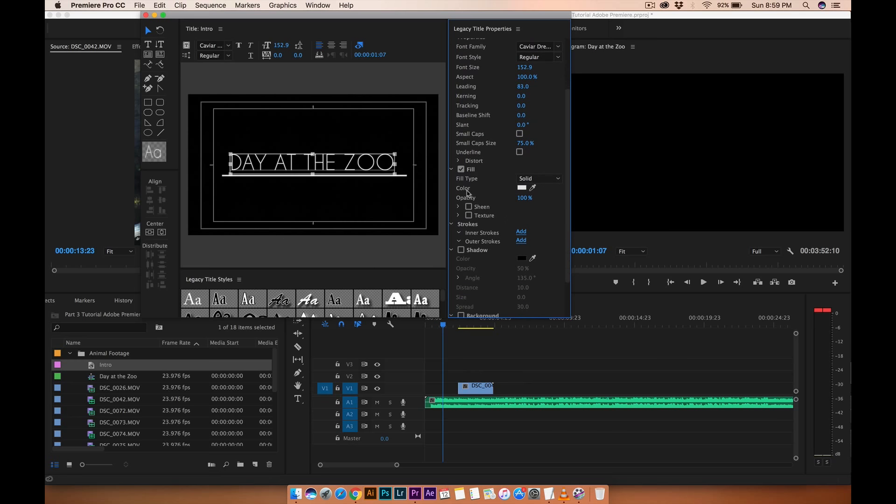
left_click(522, 188)
left_click_drag(432, 160, 458, 240)
left_click(551, 111)
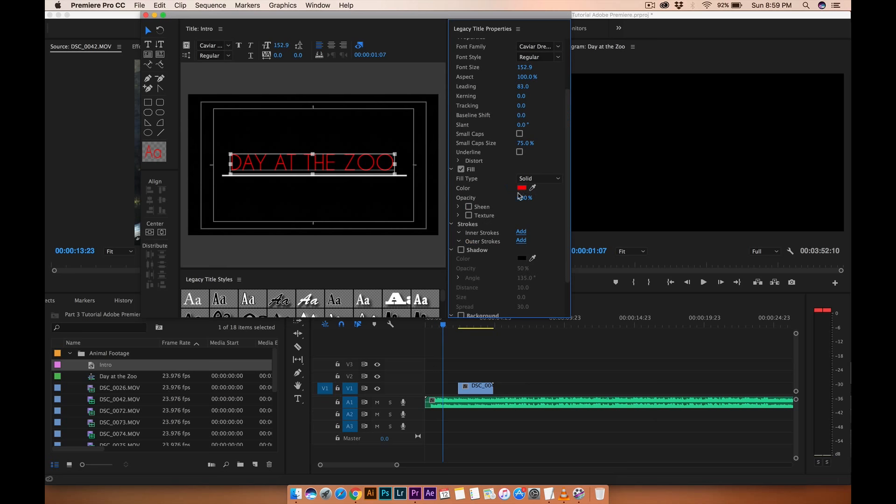
left_click(521, 188)
left_click_drag(390, 166, 305, 284)
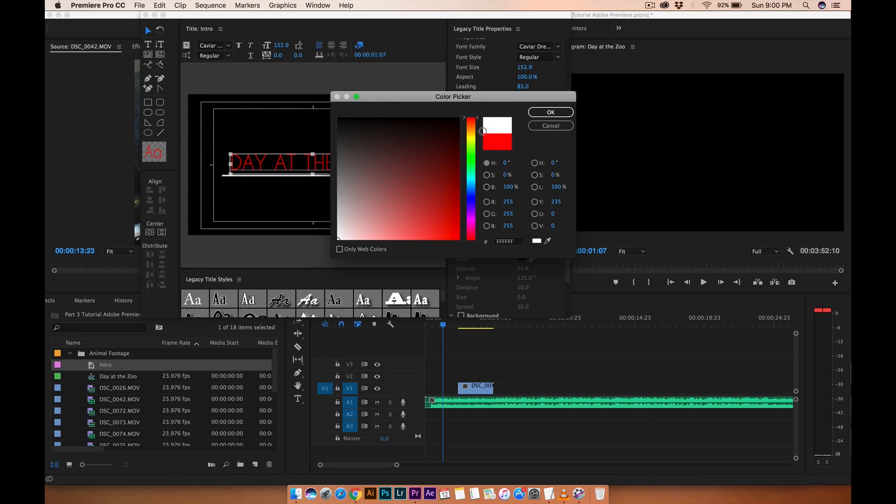
left_click(550, 112)
Add a bright green outer stroke of size 37 to the title text, then switch the stroke off.
scroll(544, 239, "down", 1)
scroll(545, 239, "down", 1)
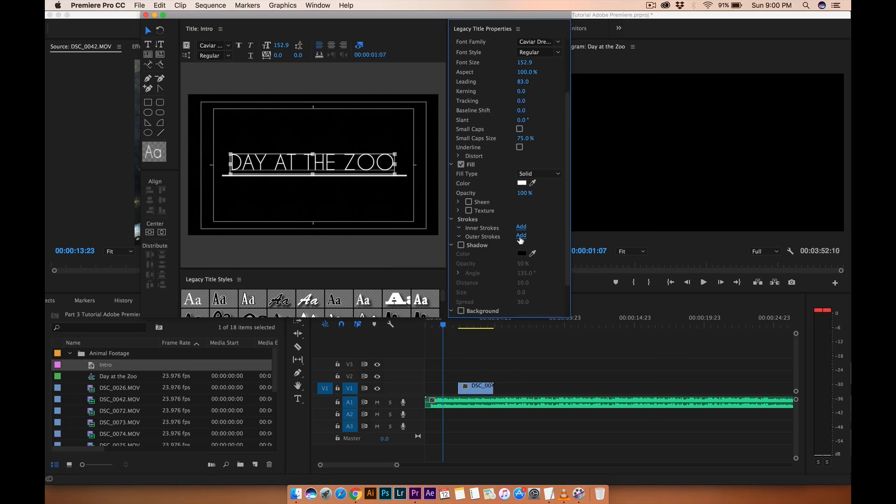
left_click(521, 238)
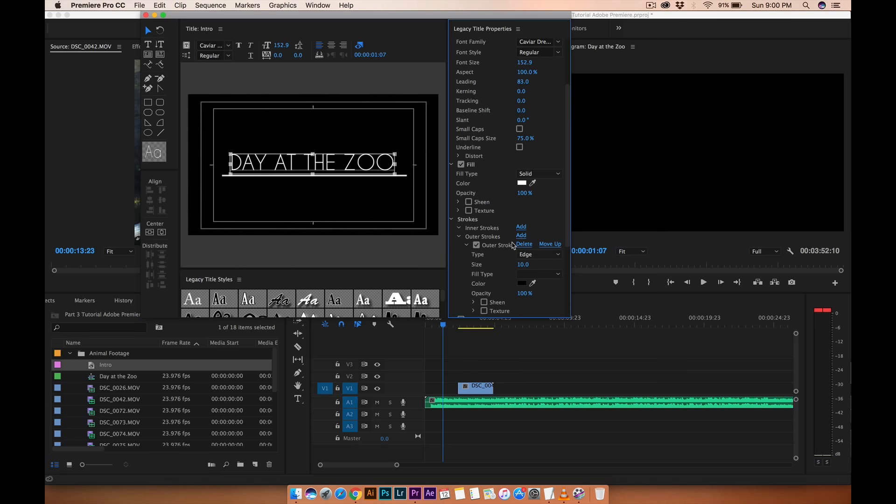
left_click(521, 282)
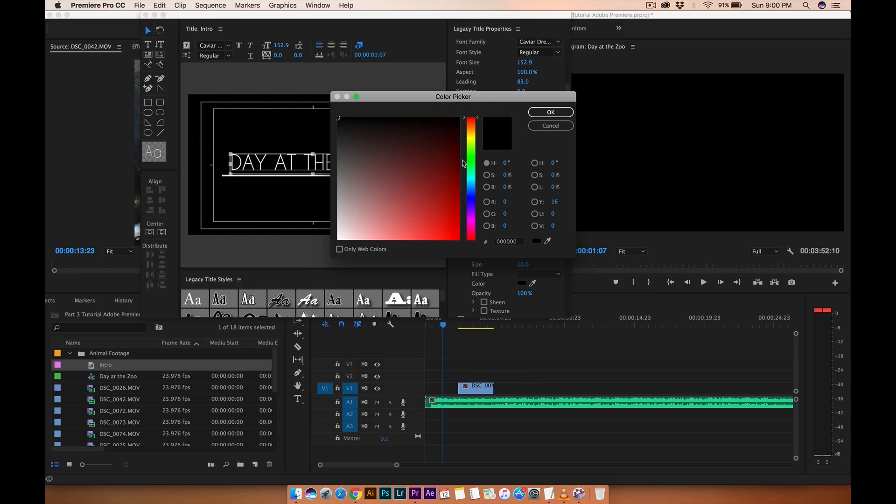
left_click(472, 163)
left_click(458, 239)
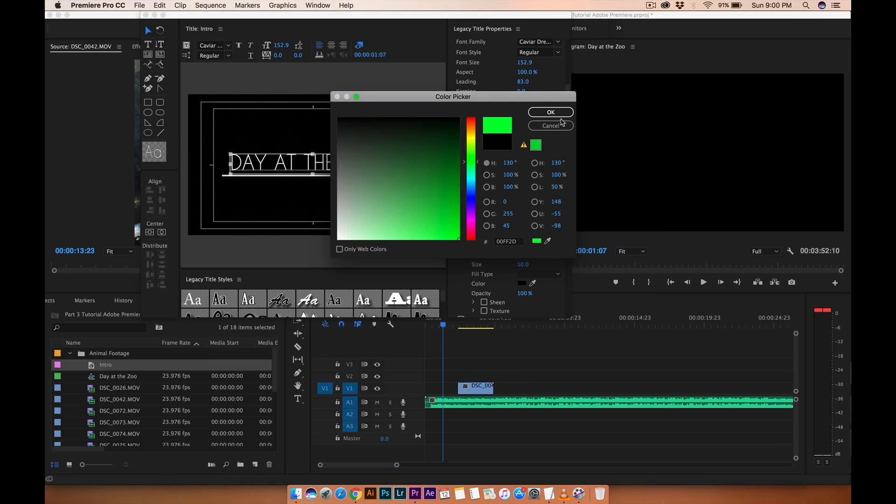
left_click(562, 114)
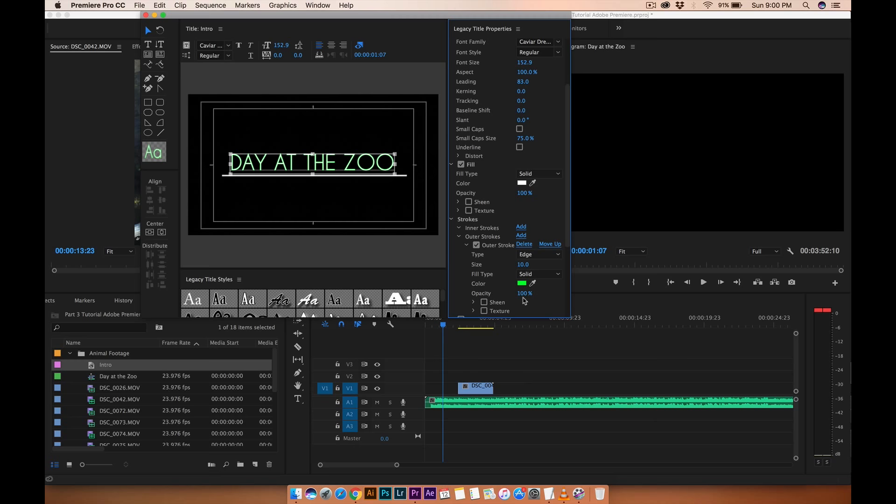
mouse_move(523, 264)
left_mouse_down()
mouse_move(561, 264)
mouse_move(532, 264)
left_mouse_up()
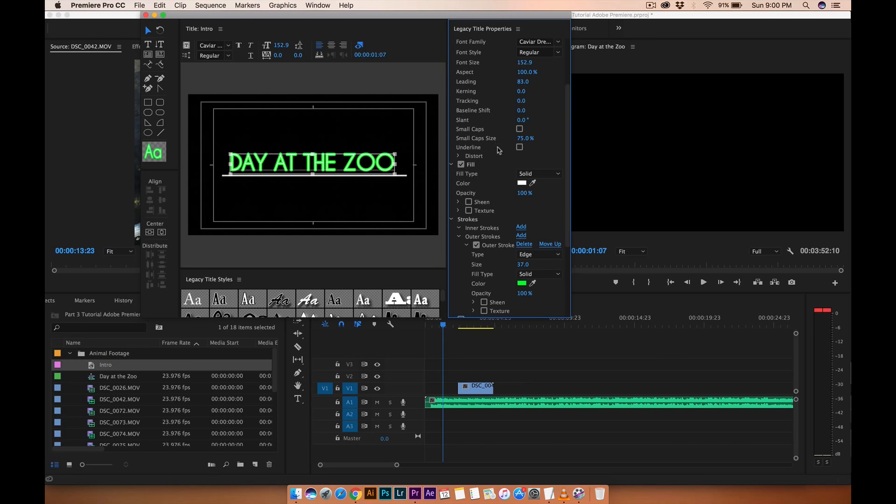
left_click(476, 245)
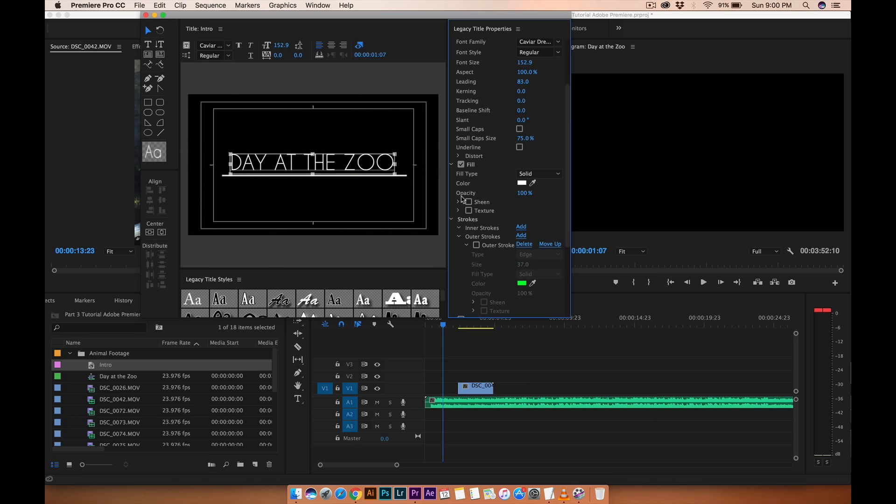
Enlarge the legacy title styles panel and try several title styles on the title text.
scroll(470, 277, "down", 5)
scroll(470, 276, "down", 1)
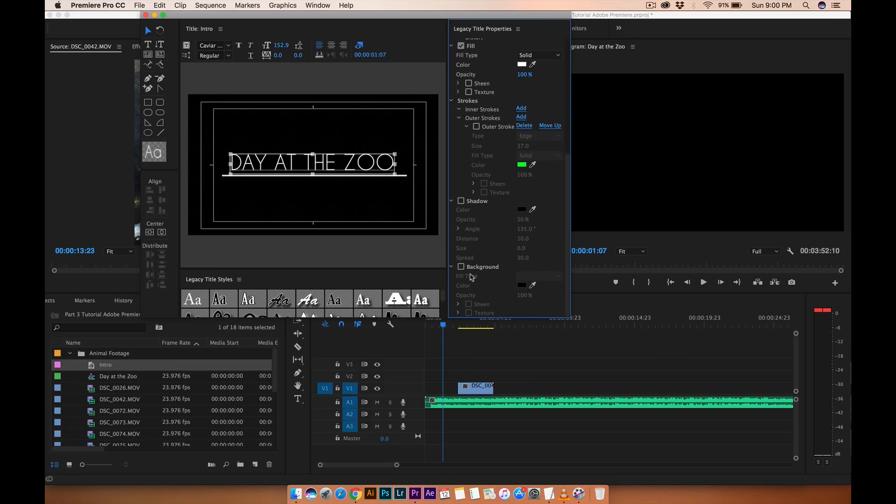
left_click(352, 275)
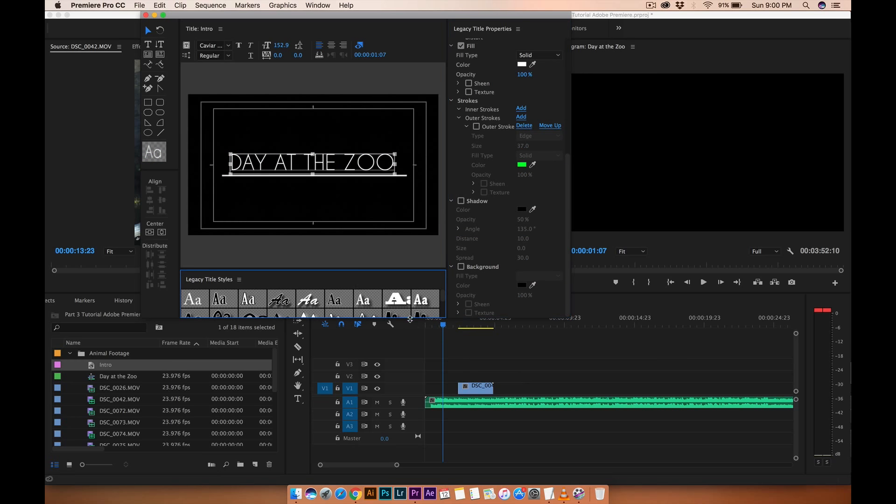
left_click_drag(409, 319, 405, 373)
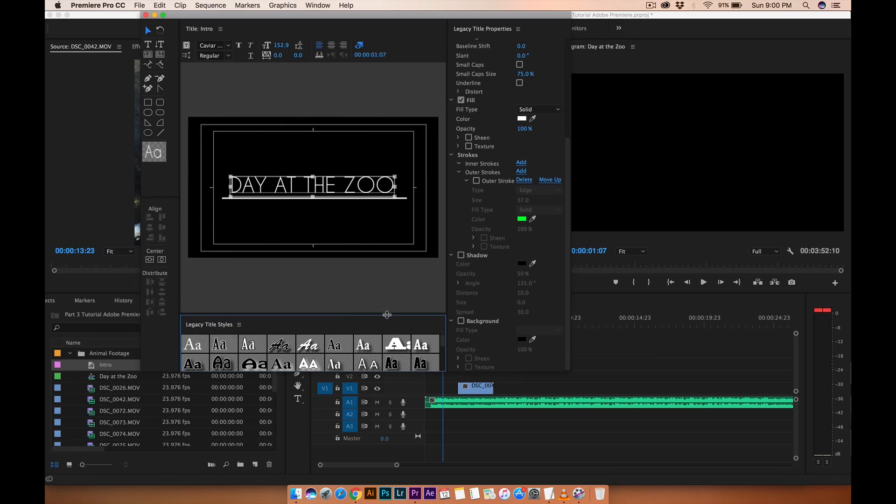
scroll(365, 348, "down", 3)
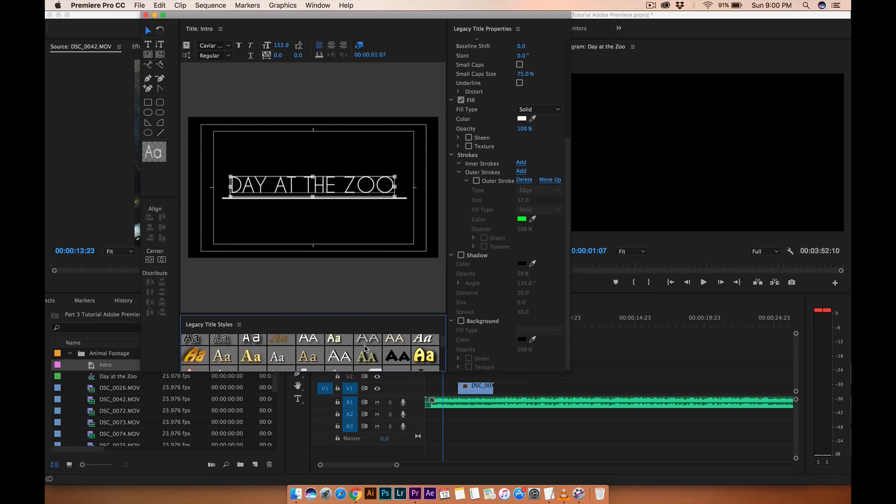
scroll(365, 348, "up", 1)
left_click(315, 344)
left_click(329, 346)
left_click(356, 347)
scroll(353, 352, "down", 1)
scroll(352, 352, "down", 3)
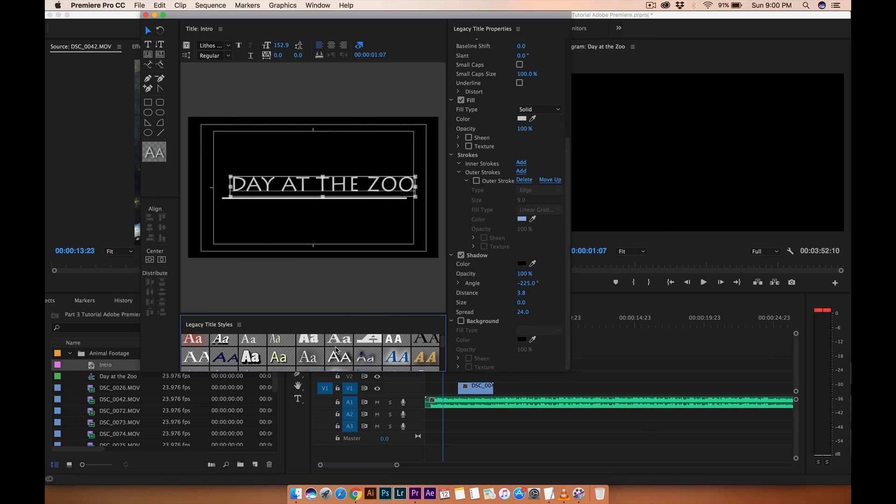
Try a few more title styles and undo back to the original Caviar Dreams look.
scroll(322, 346, "up", 1)
left_click(301, 345)
left_click(274, 345)
left_click(307, 344)
left_click(340, 344)
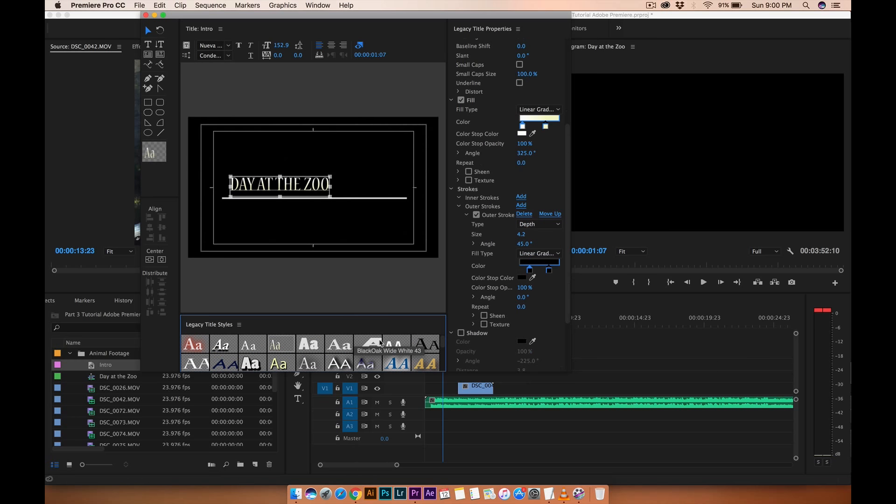
key("super+z")
key("super+z")
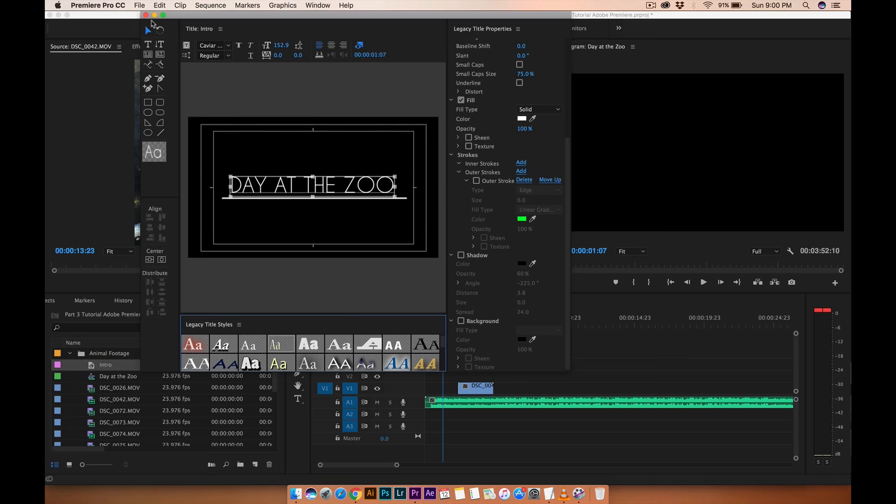
Close the title window and create a new project bin named Titles.
left_click(146, 14)
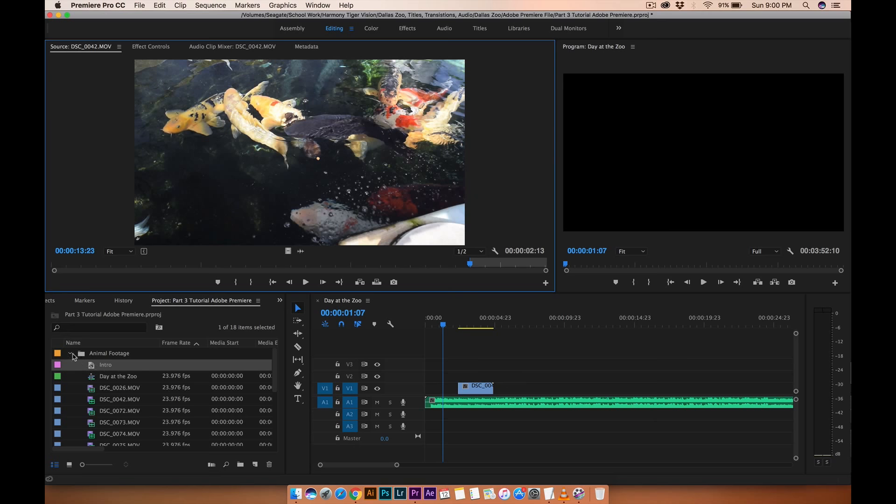
left_click(241, 464)
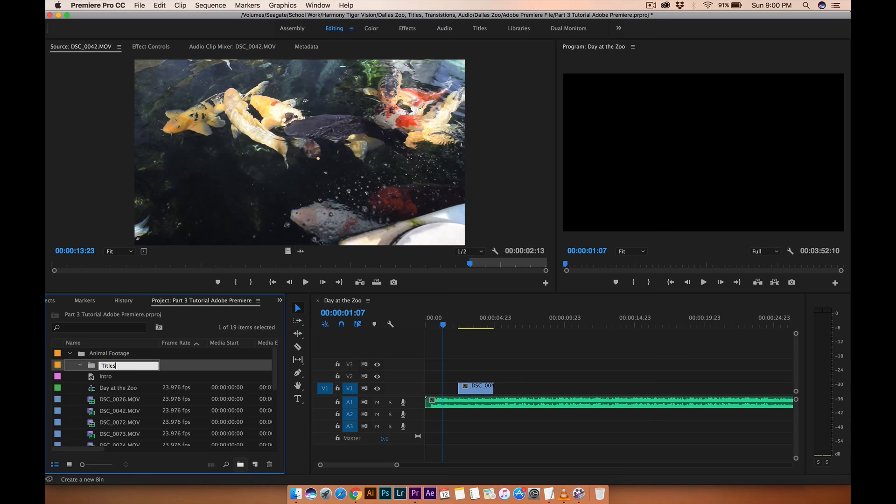
type("Titles")
key("Tab")
key("Return")
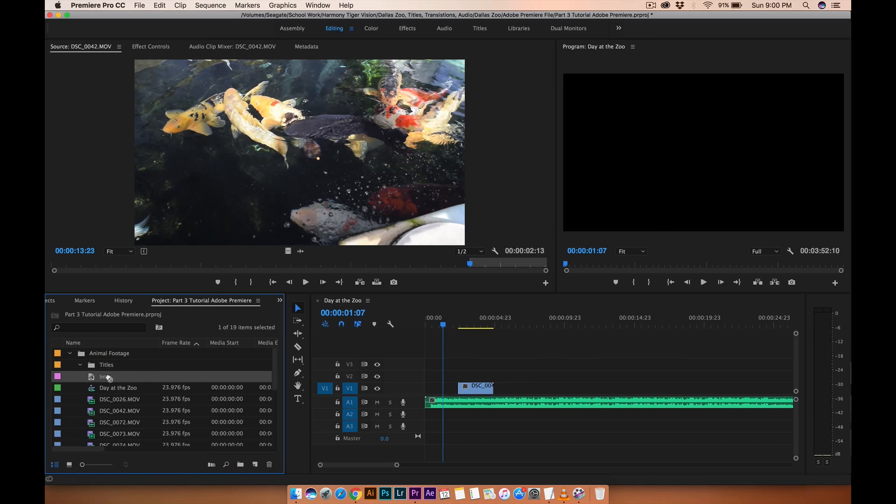
Move the Intro title into the Titles bin and expand the bin to show it.
left_click_drag(94, 365, 94, 366)
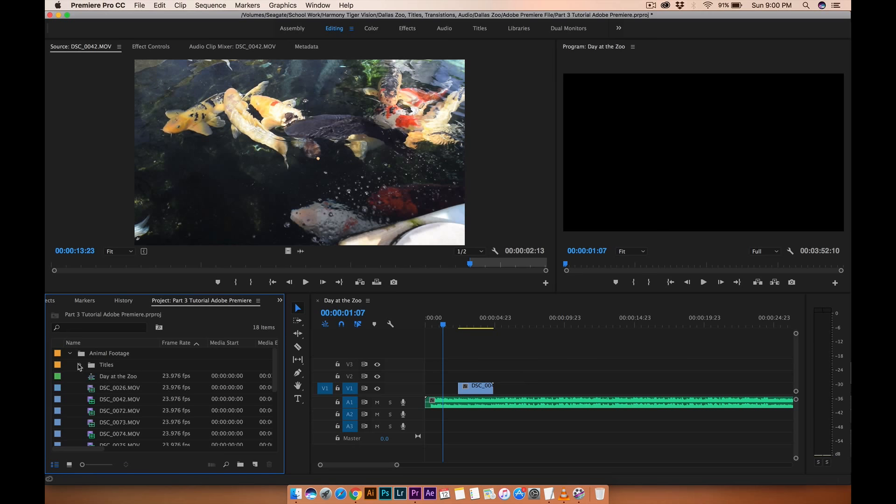
left_click(93, 366)
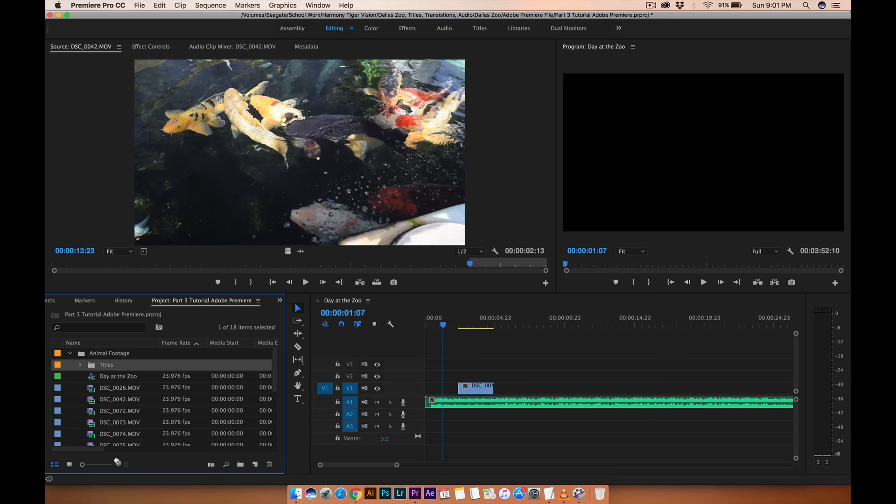
scroll(158, 421, "down", 3)
scroll(158, 421, "up", 3)
scroll(157, 423, "right", 2)
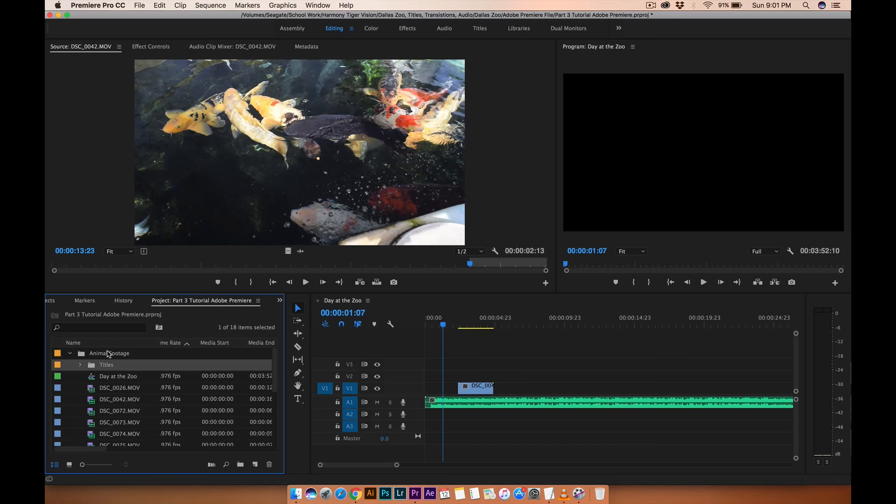
left_click(80, 365)
left_click(81, 365)
left_click(80, 365)
left_click(104, 378)
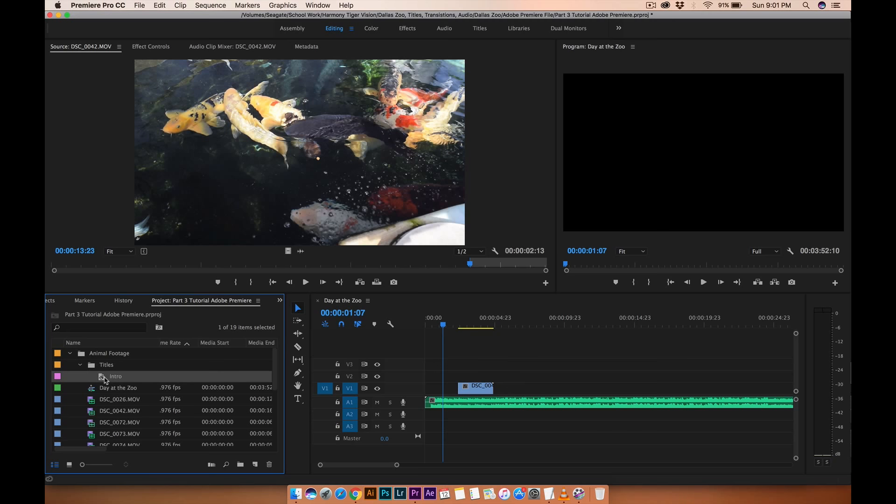
Place the Intro title at the start of track V2 and trim its end shorter.
left_click_drag(121, 374, 431, 377)
left_click_drag(490, 373, 457, 373)
Play the sequence from the start to preview the Intro title.
left_click_drag(441, 323, 426, 323)
key("space")
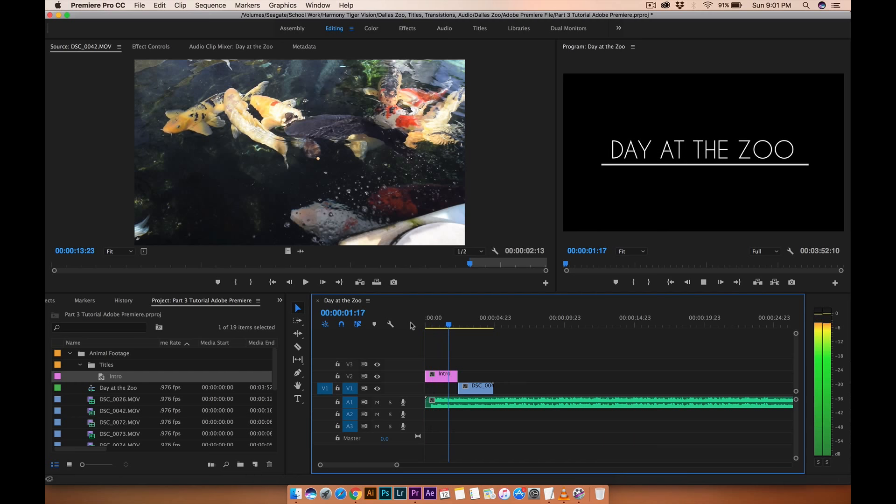
key("space")
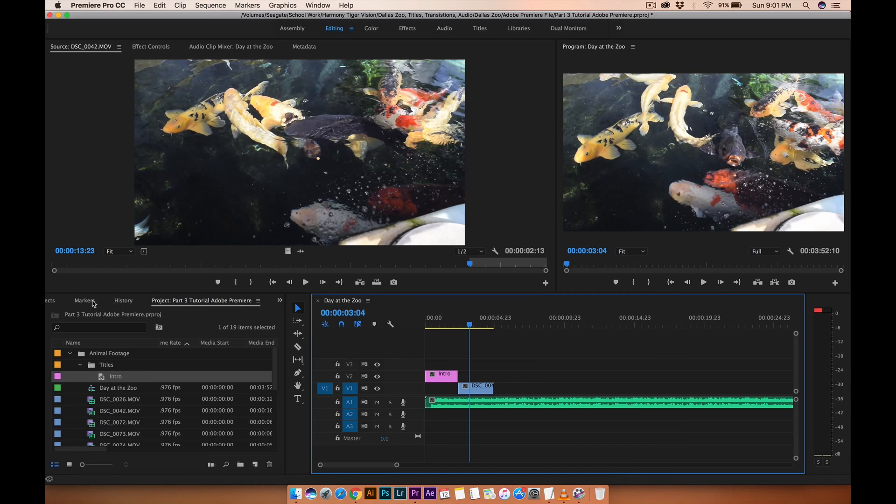
Apply a Gradient Wipe transition to the start of the Intro title, accepting the default softness of 10.
left_click(59, 304)
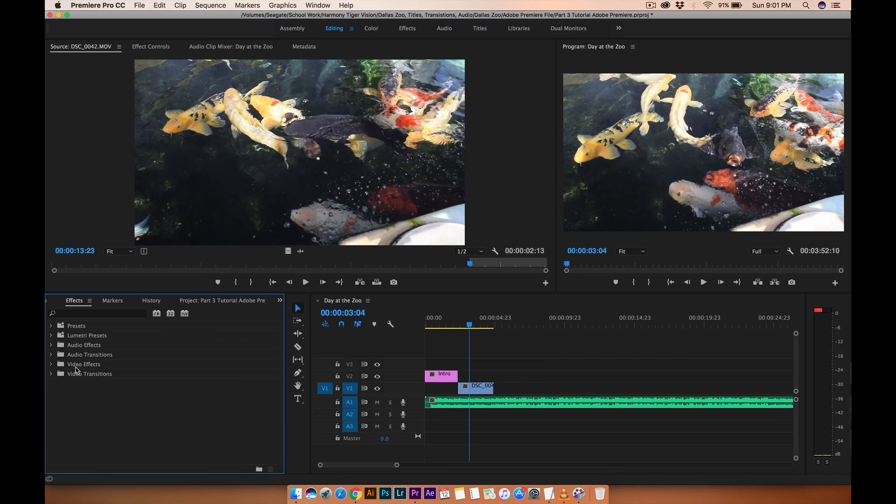
left_click(52, 373)
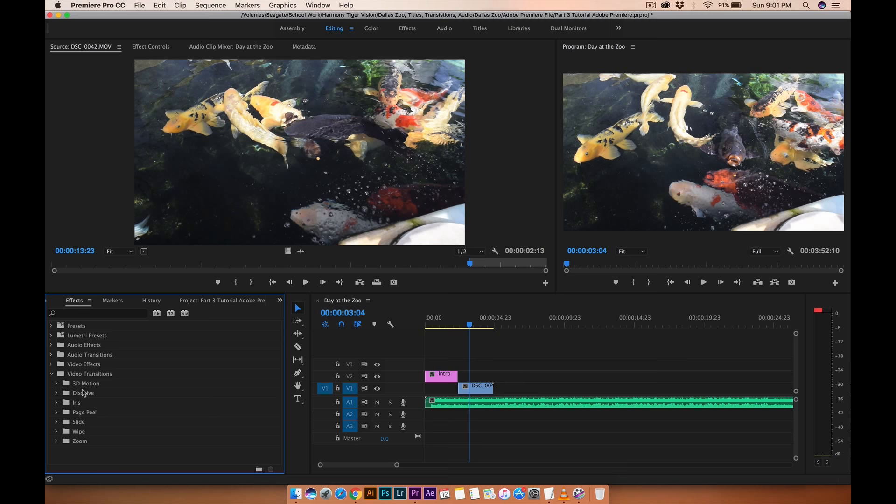
left_click(57, 393)
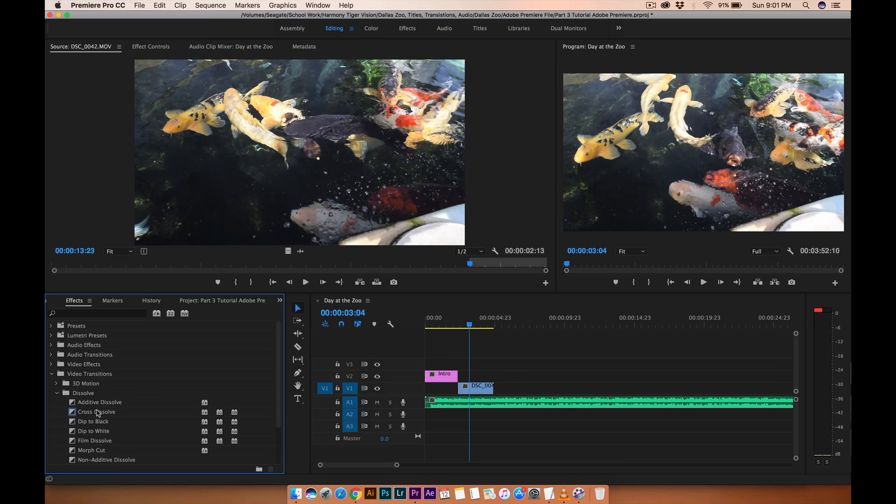
left_click(57, 393)
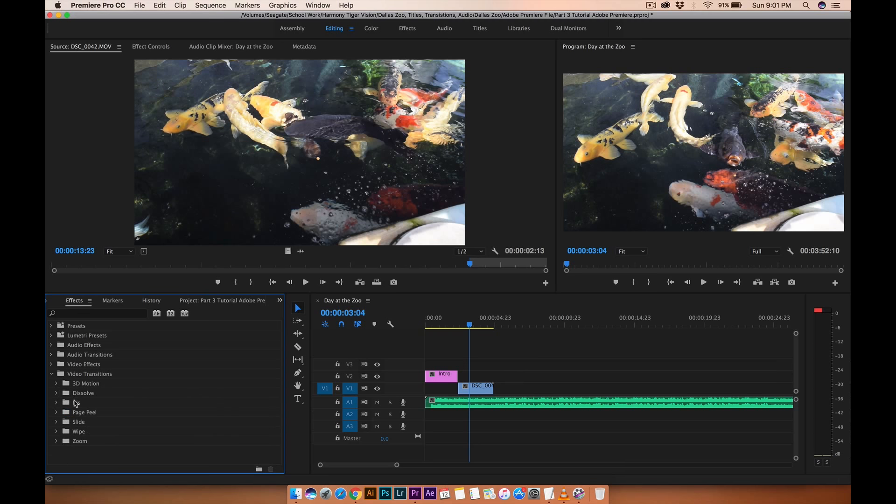
left_click(56, 422)
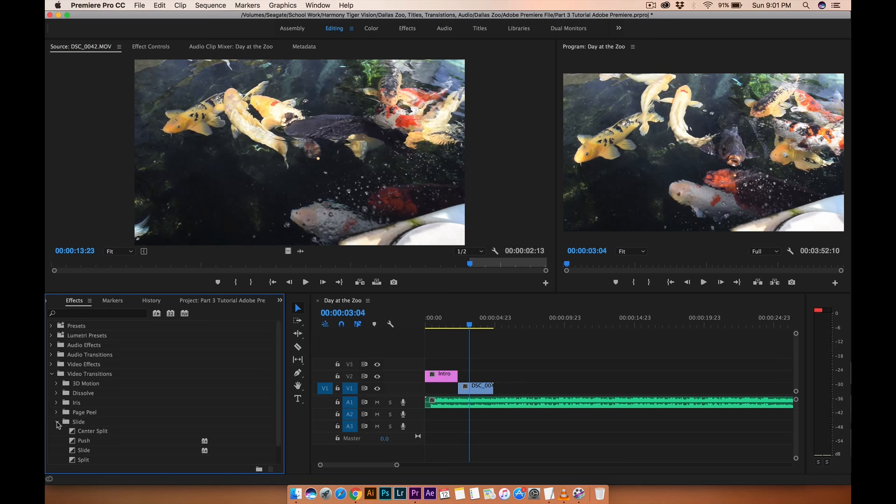
left_click(57, 422)
left_click(57, 431)
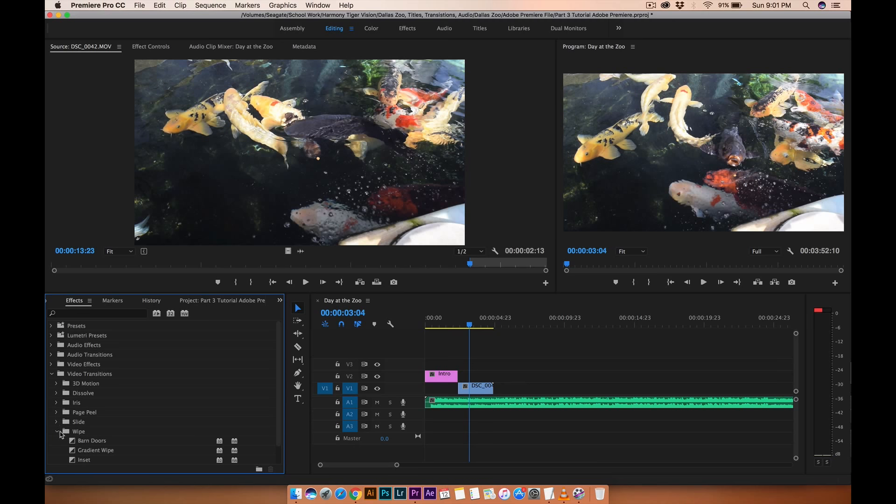
left_click_drag(76, 455, 429, 379)
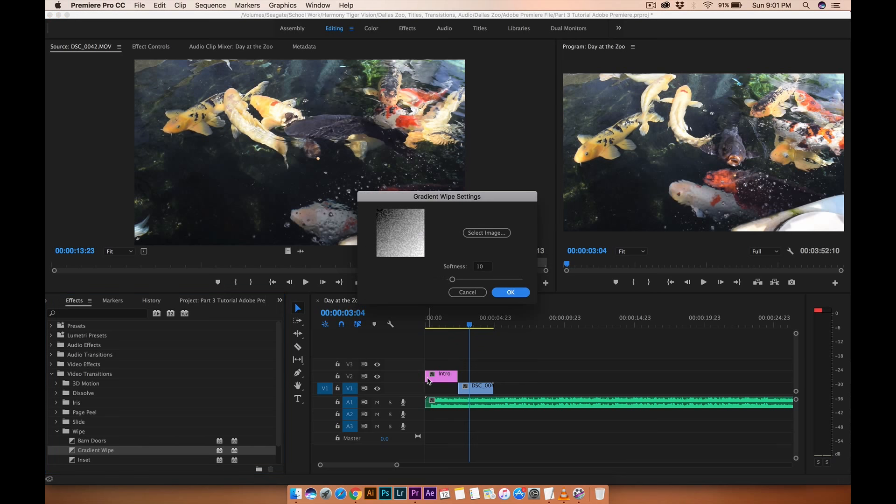
left_click(513, 293)
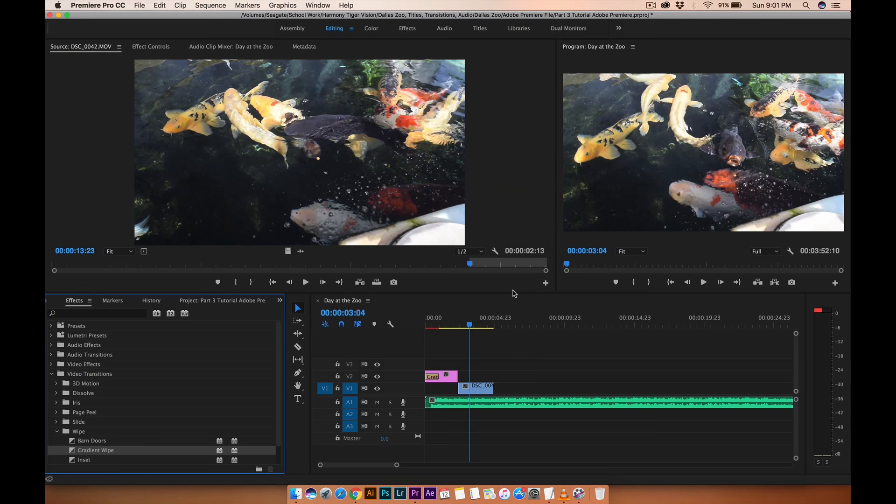
Play the sequence from the start to preview the Gradient Wipe on the Intro title.
left_click_drag(443, 319, 411, 324)
key("space")
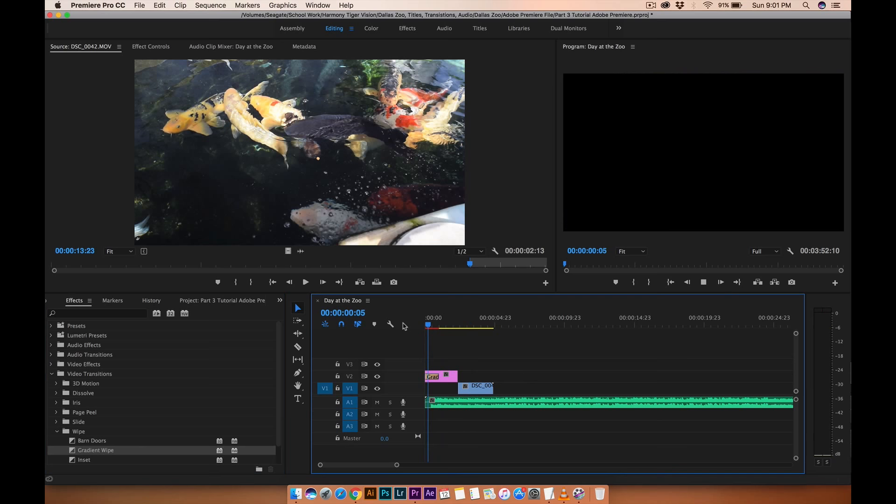
key("space")
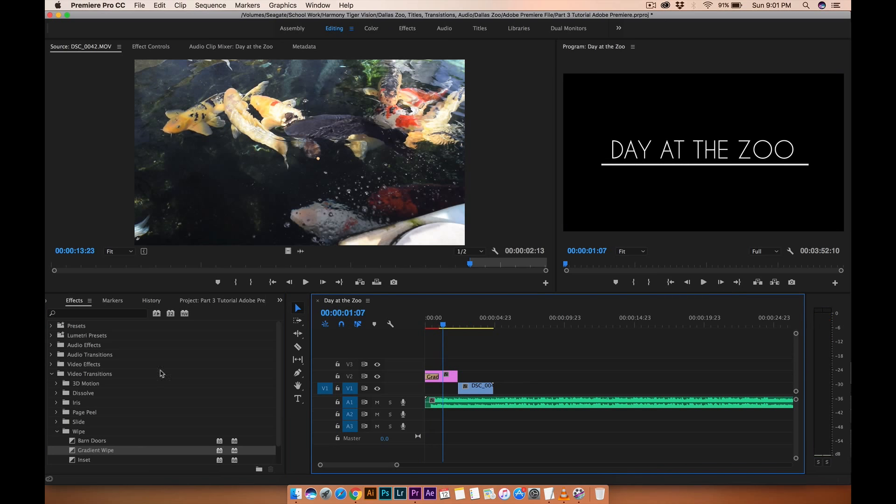
Apply a Center Split transition to the end of the Intro title on track V2.
left_click(57, 432)
left_click(56, 422)
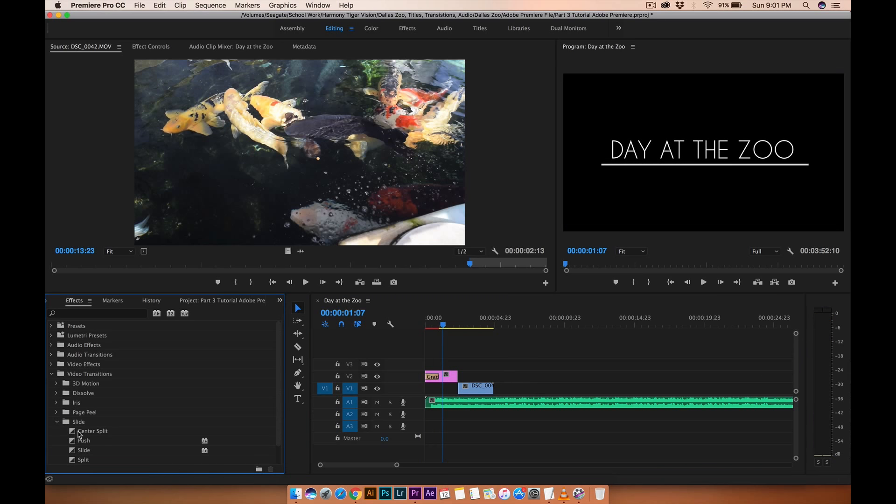
left_click_drag(76, 434, 450, 377)
Play the sequence from the start to preview the Intro title's transitions.
left_click_drag(438, 324, 410, 324)
key("space")
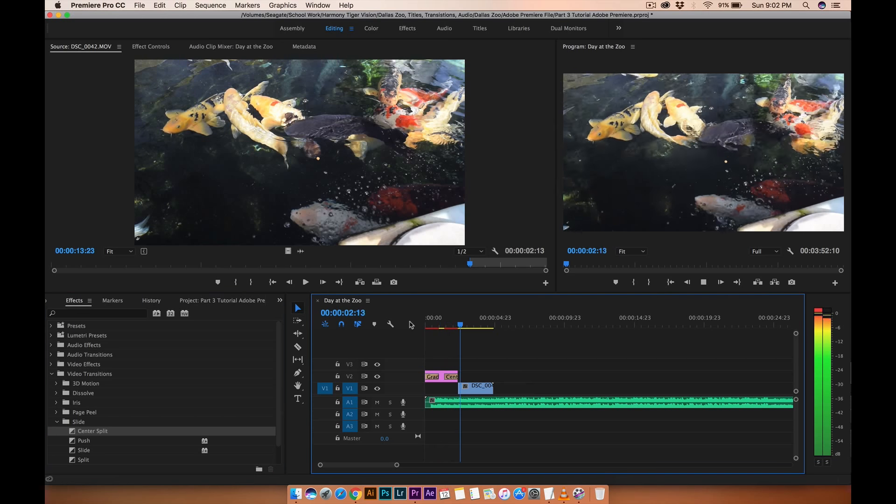
key("space")
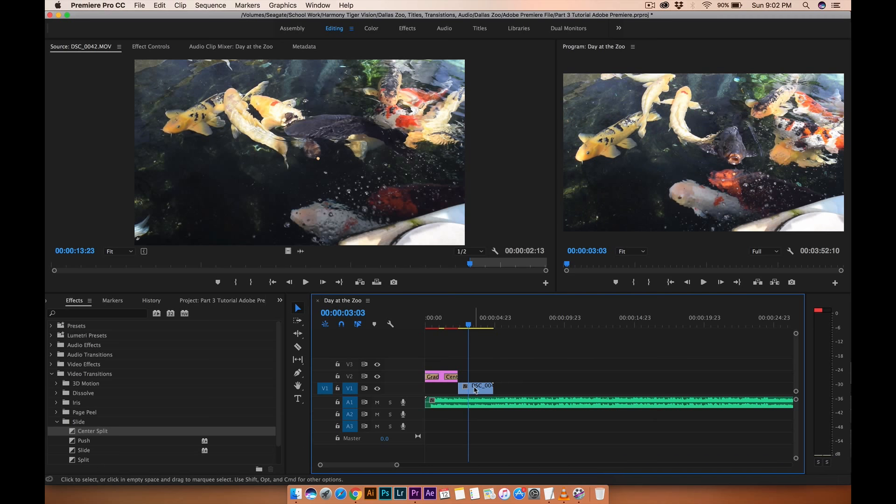
Apply a Cross Dissolve transition to the start of the DSC_0042 clip on track V1.
left_click(56, 423)
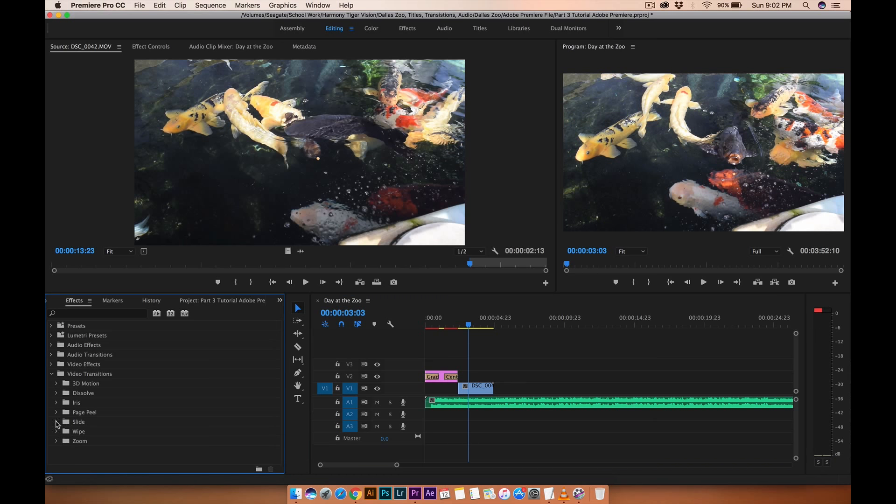
left_click(57, 393)
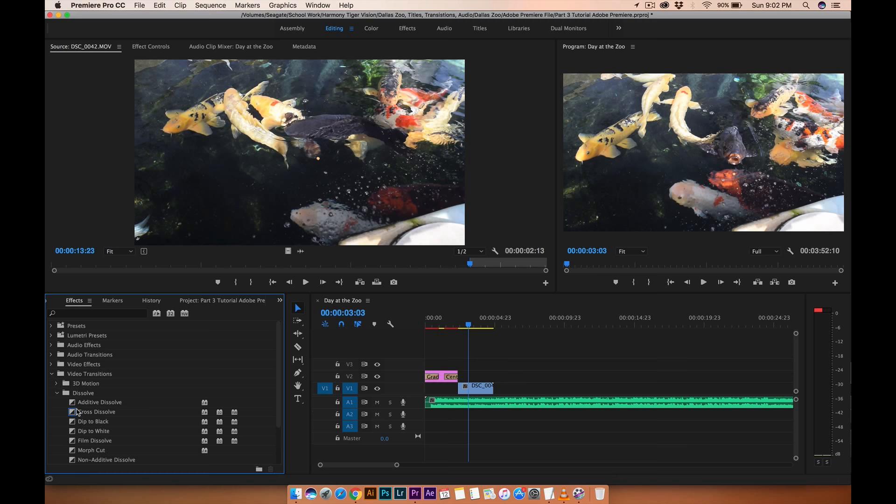
left_click_drag(77, 412, 464, 391)
Play the sequence from just before the clip to preview the Cross Dissolve.
left_click(442, 324)
key("space")
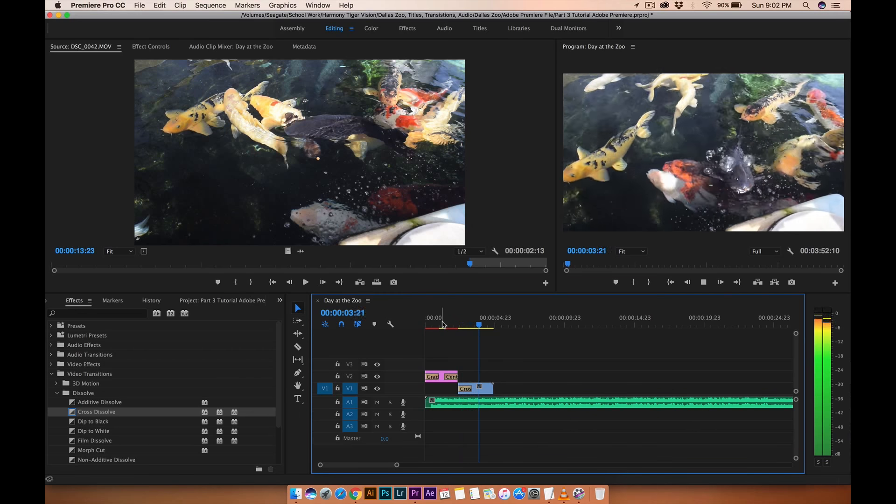
key("space")
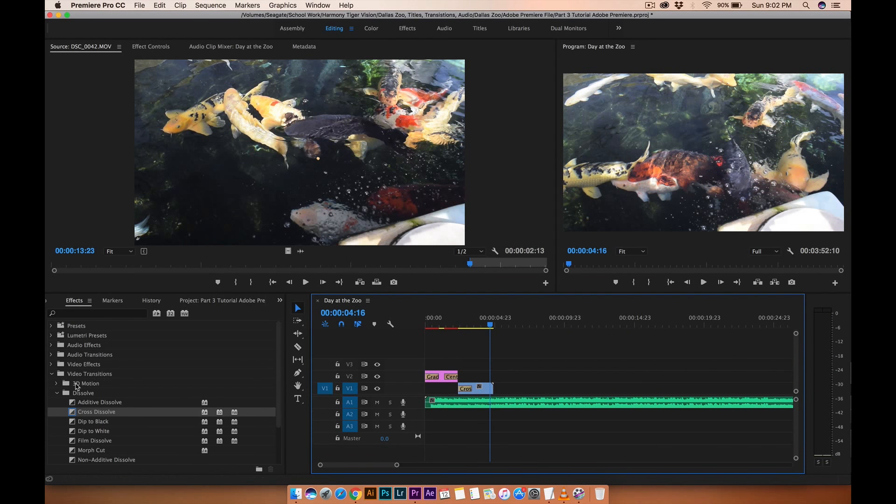
Create a new legacy title named Second Title in the Titles bin at the current playhead frame.
left_click(57, 394)
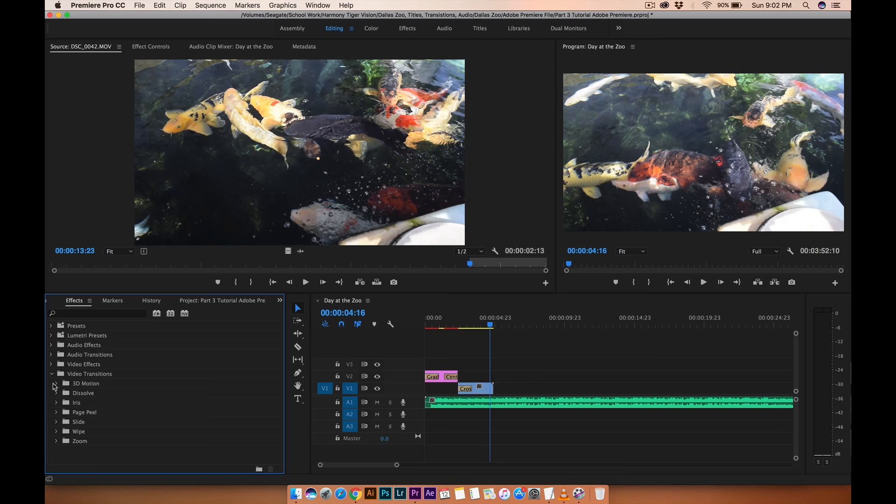
left_click(52, 374)
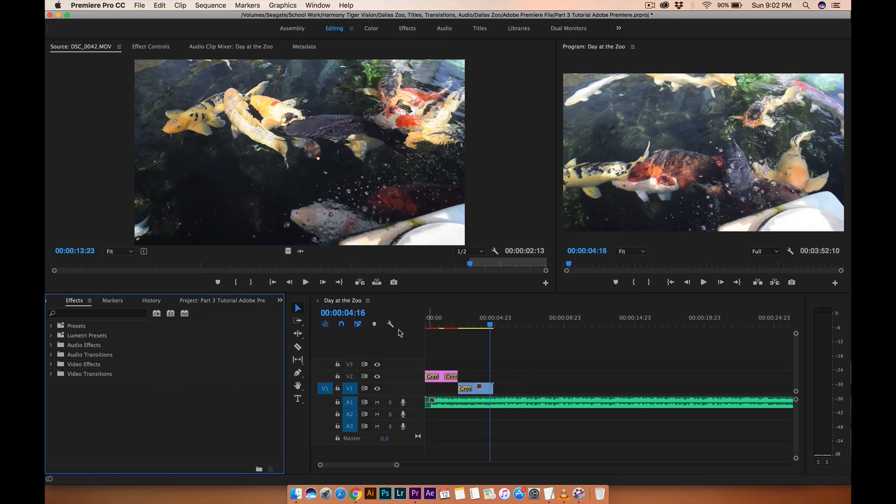
mouse_move(496, 325)
left_mouse_down()
mouse_move(485, 326)
mouse_move(494, 328)
left_mouse_up()
left_click(203, 301)
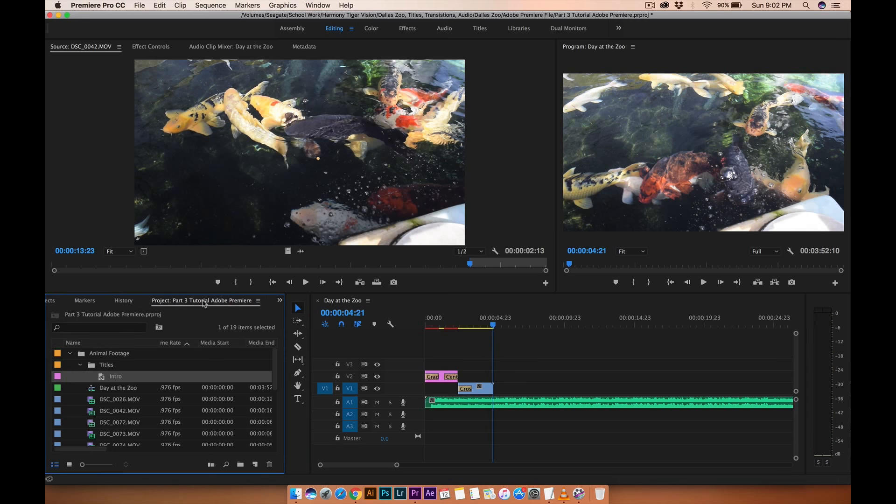
left_click(107, 367)
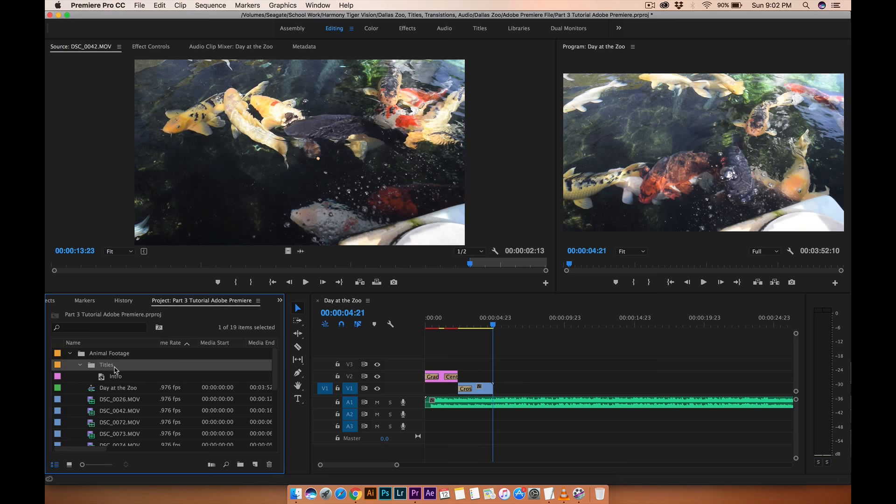
left_click(138, 5)
mouse_move(150, 18)
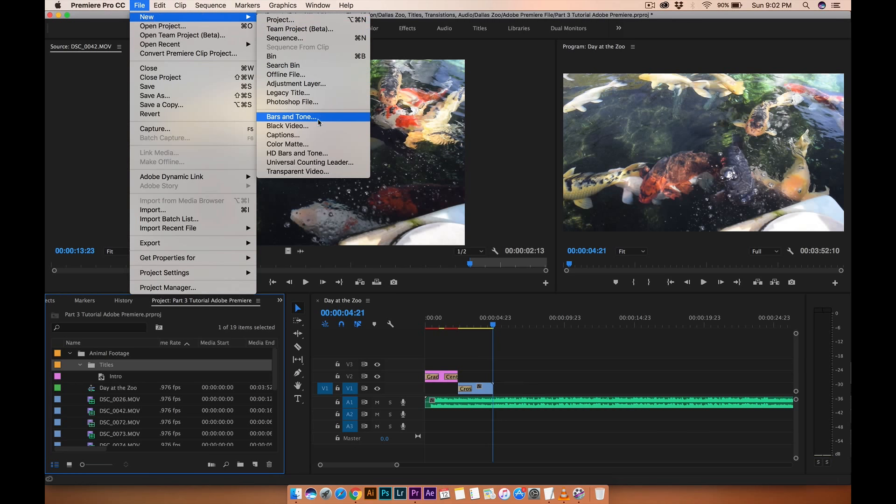
left_click(326, 94)
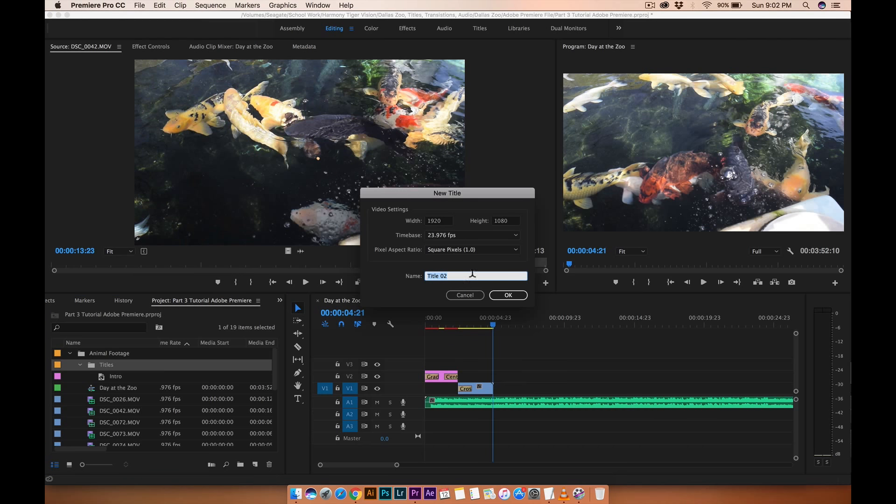
type("Second")
left_click(511, 294)
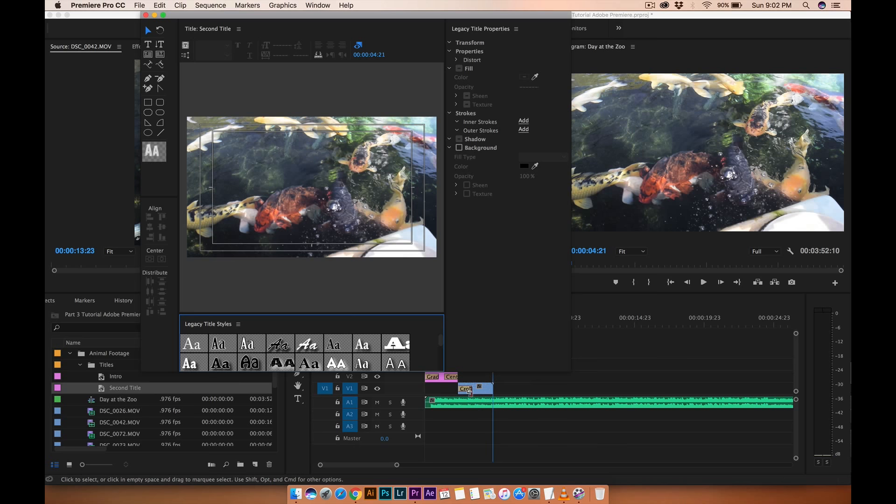
Add the text "With Harmony TV" to the title with the Type tool.
left_click(150, 46)
left_click(225, 142)
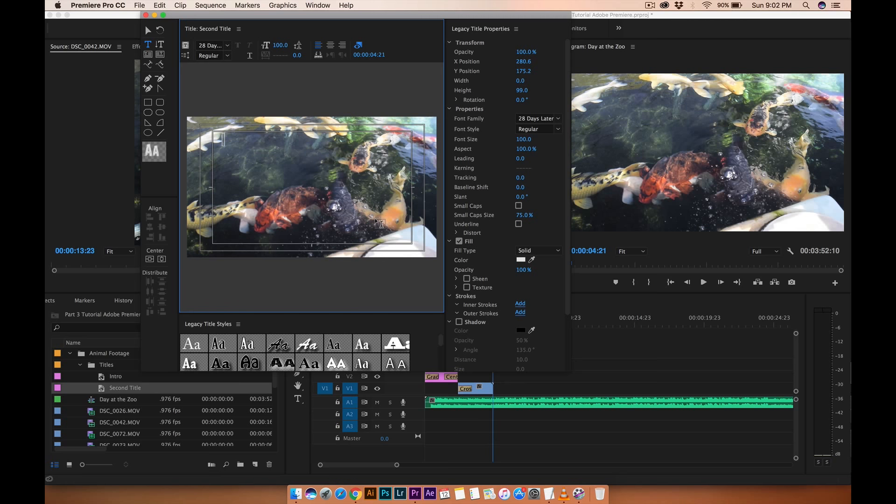
type("WITH HARM")
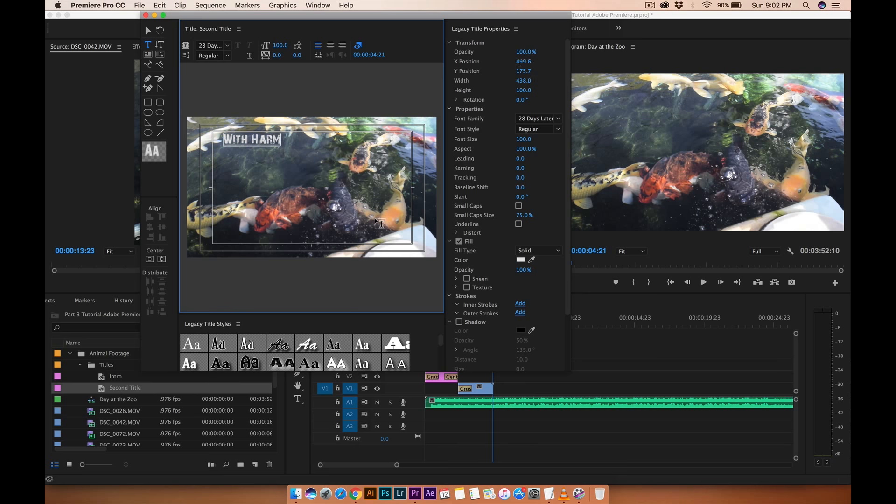
type("ONY IV")
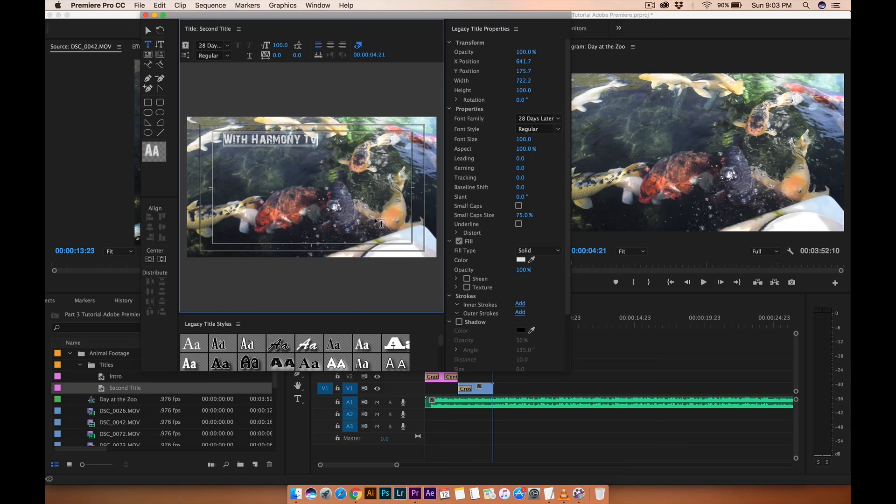
Set the font of all the title text to Caviar Dreams.
key("super+a")
left_click(539, 119)
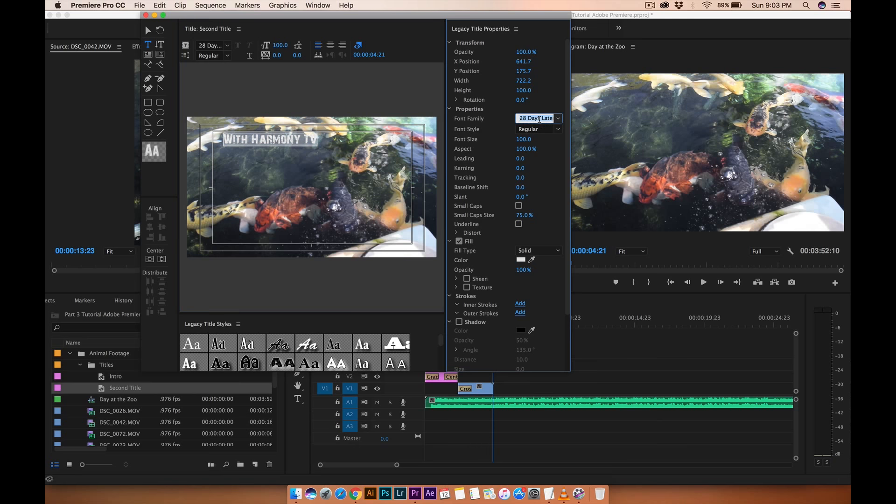
type("Caviar Dreams")
key("Return")
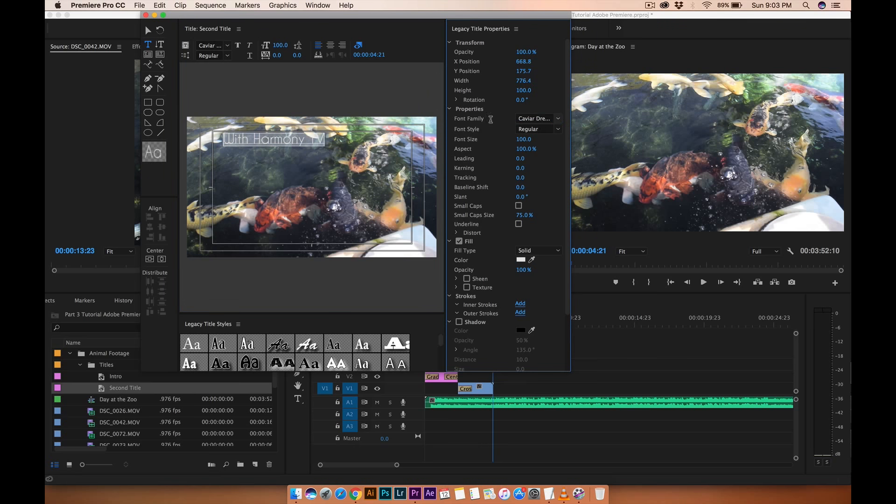
Move the text to the lower-right area of the frame and close the title window.
left_click(147, 30)
left_click(260, 143)
left_click_drag(260, 143, 346, 241)
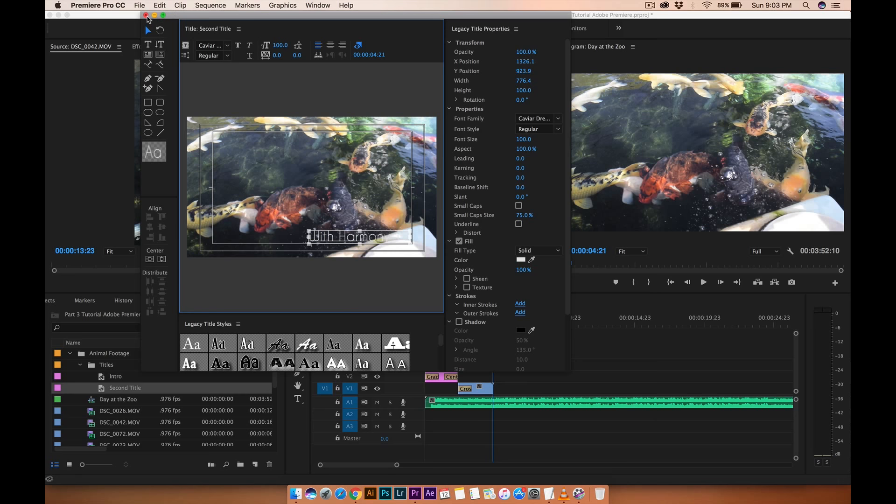
left_click(145, 15)
Place Second Title on track V2 after the Intro title at the playhead and trim its end shorter.
left_click_drag(106, 388, 502, 373)
left_click_drag(561, 376, 525, 378)
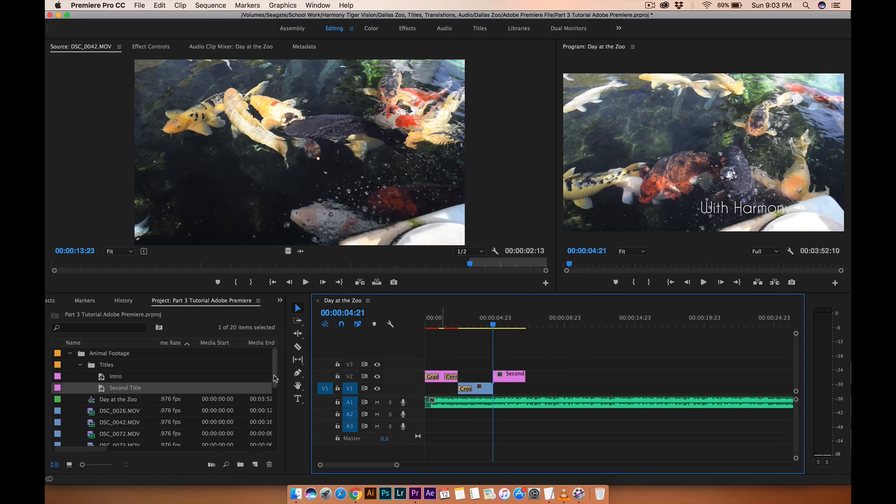
Apply Cross Dissolve transitions to both the start and the end of Second Title.
left_click(280, 300)
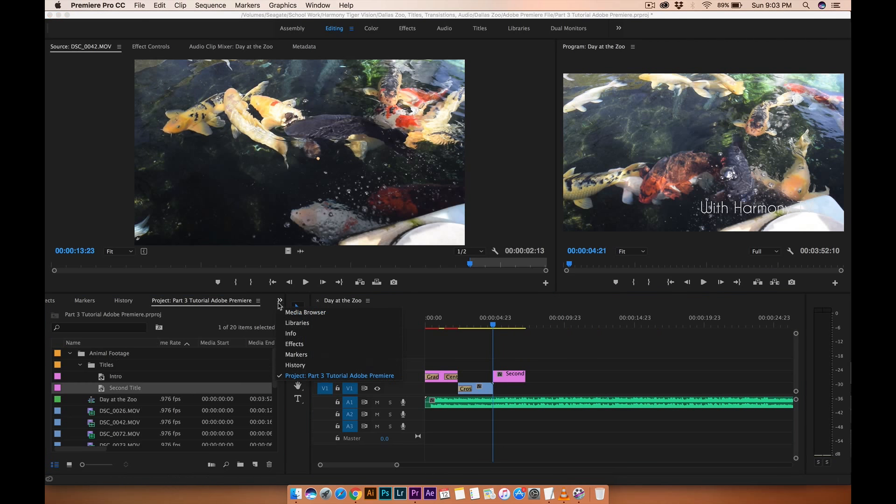
left_click(298, 348)
left_click(52, 374)
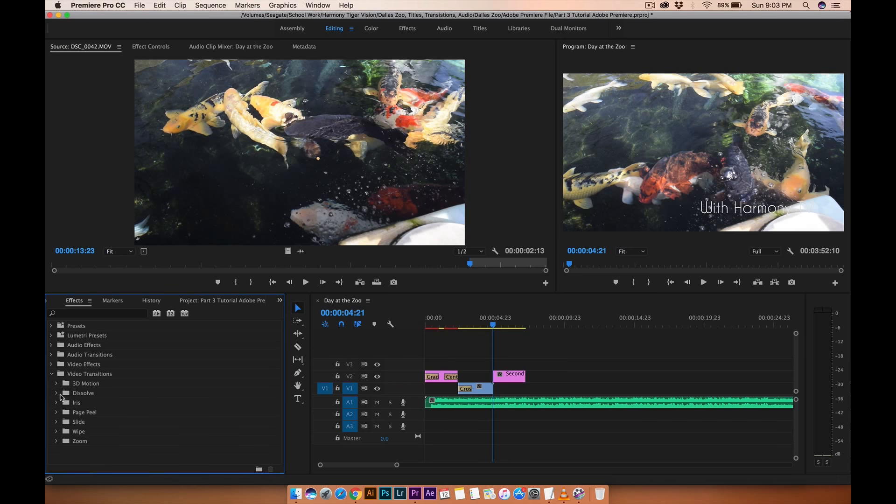
left_click(57, 393)
left_click_drag(77, 418, 498, 376)
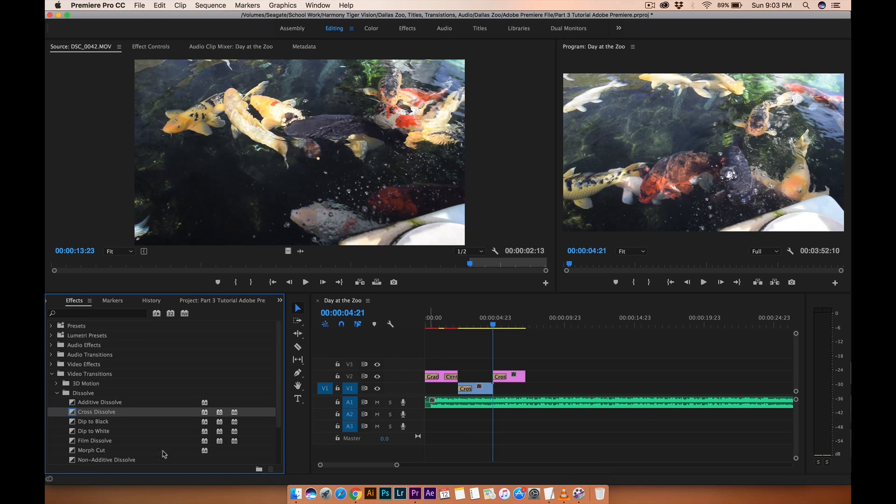
left_click_drag(73, 416, 523, 376)
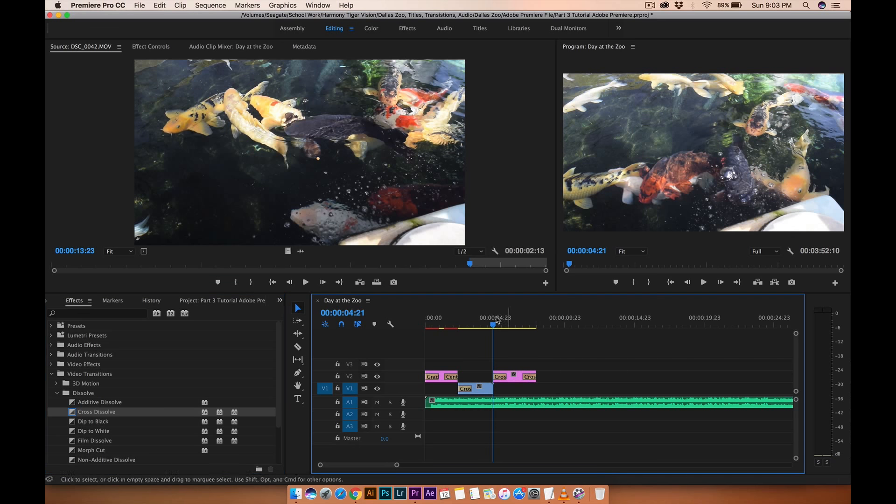
Play the sequence from the start to preview both titles and their transitions.
left_click_drag(489, 327, 382, 327)
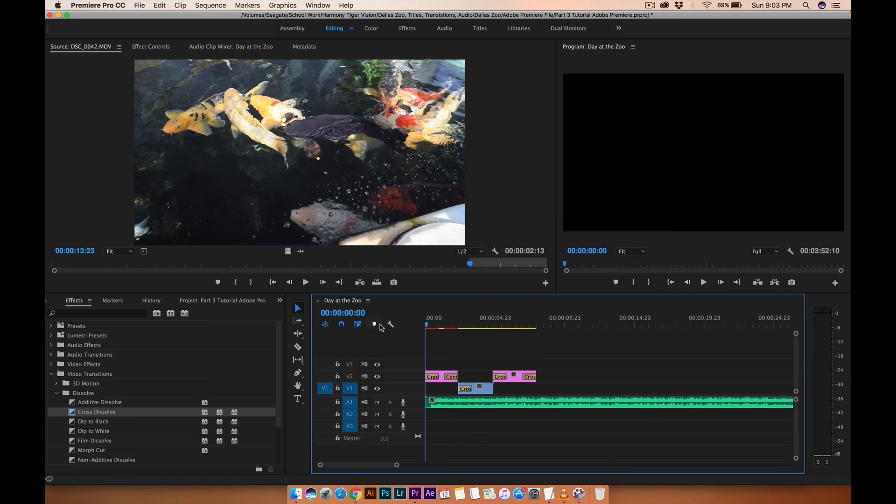
key("space")
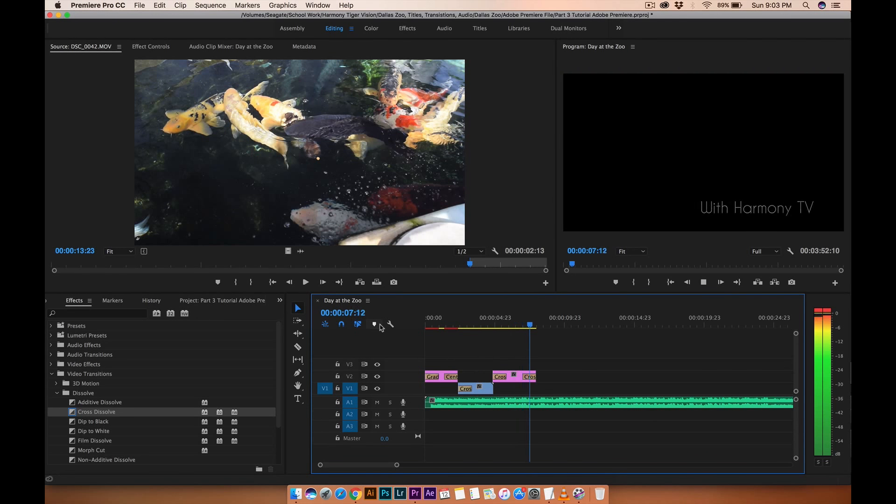
key("space")
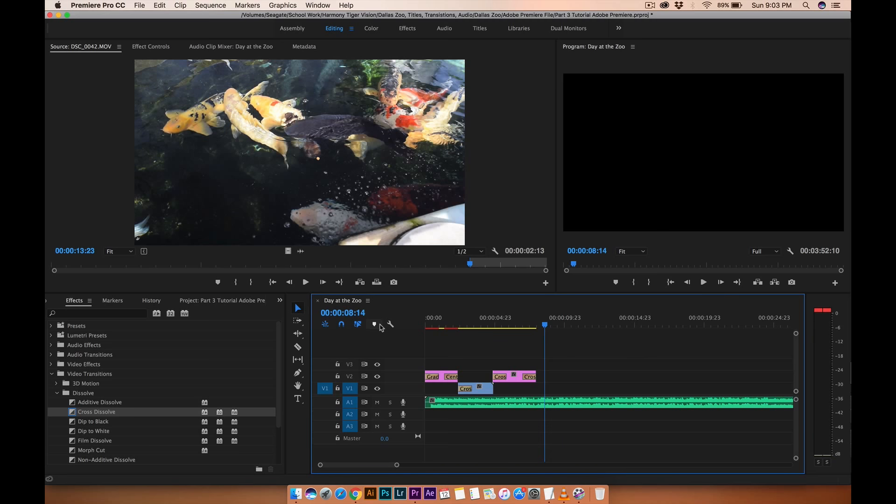
Split the music clip at about 10 seconds with the Razor tool and delete the part after the cut.
left_click(59, 392)
left_click(52, 374)
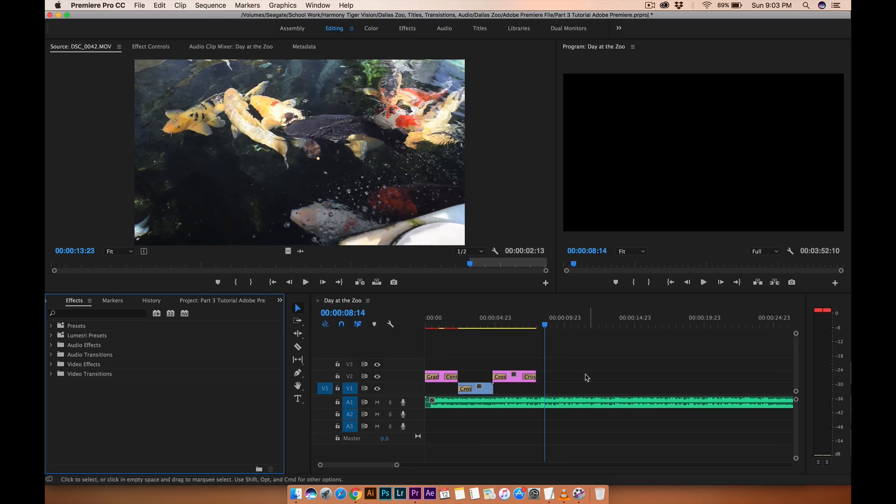
left_click(298, 347)
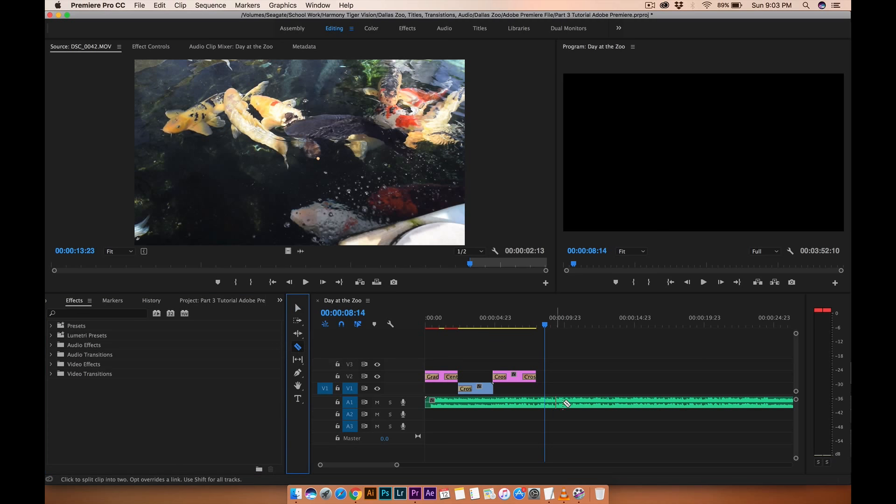
left_click(566, 402)
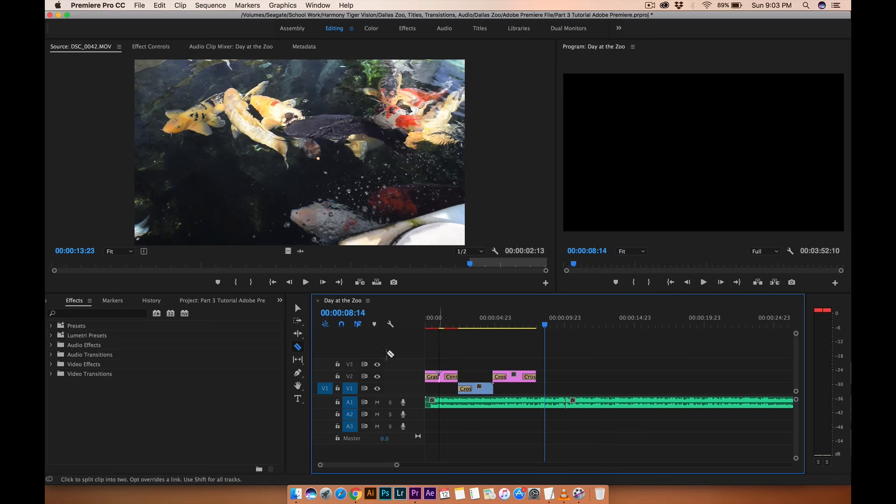
left_click(297, 306)
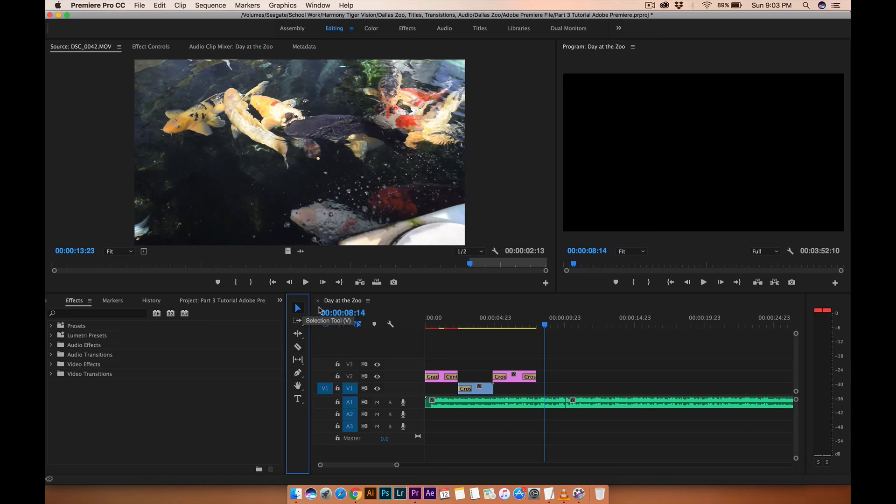
left_click(599, 404)
key("Delete")
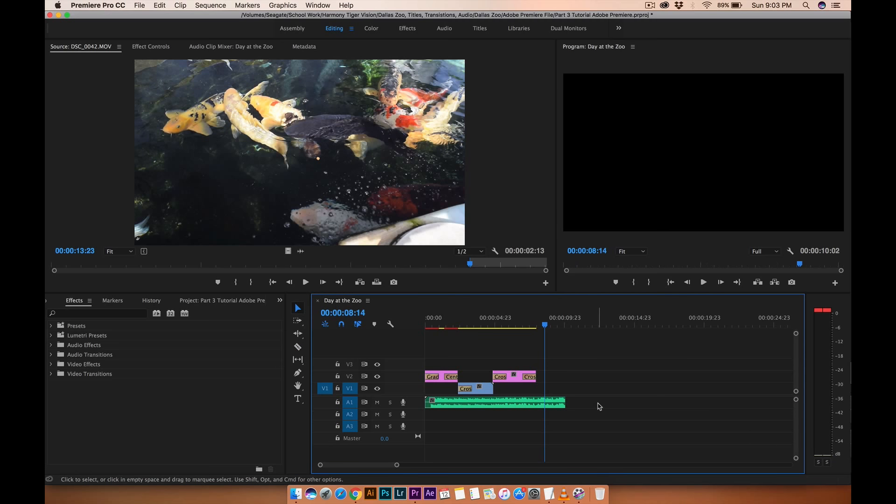
Apply an Exponential Fade crossfade to the end of the music clip on A1.
left_click(51, 355)
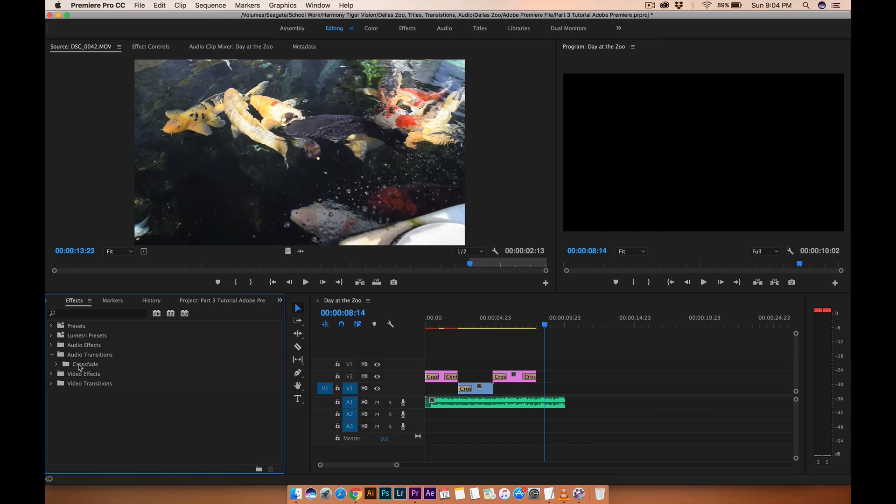
left_click(57, 364)
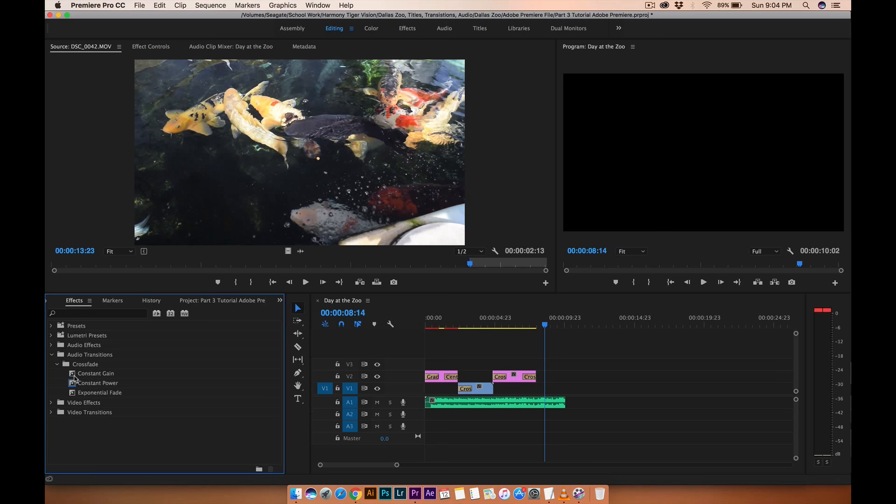
left_click(75, 376)
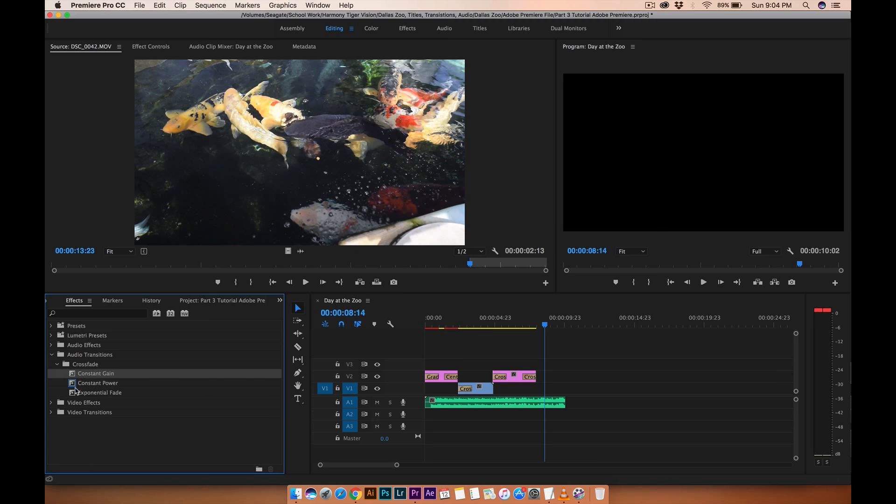
left_click(74, 393)
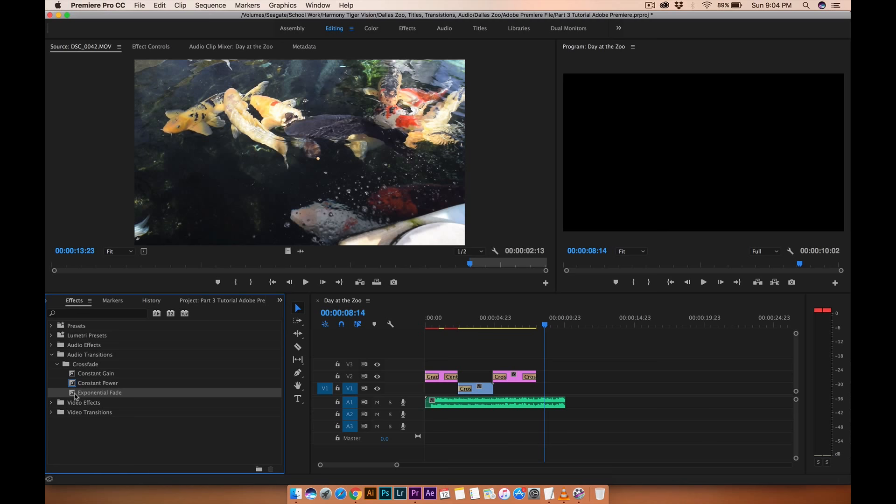
left_click_drag(220, 348, 524, 403)
left_click(577, 420)
Play the end of the sequence to preview the music fade-out.
left_click_drag(521, 319, 495, 319)
key("space")
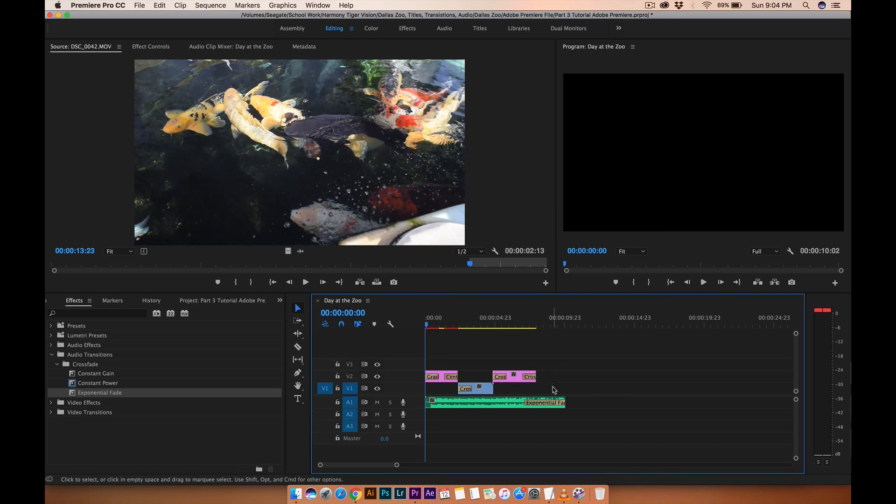
mouse_move(518, 322)
left_mouse_down()
mouse_move(551, 322)
mouse_move(532, 323)
left_mouse_up()
key("space")
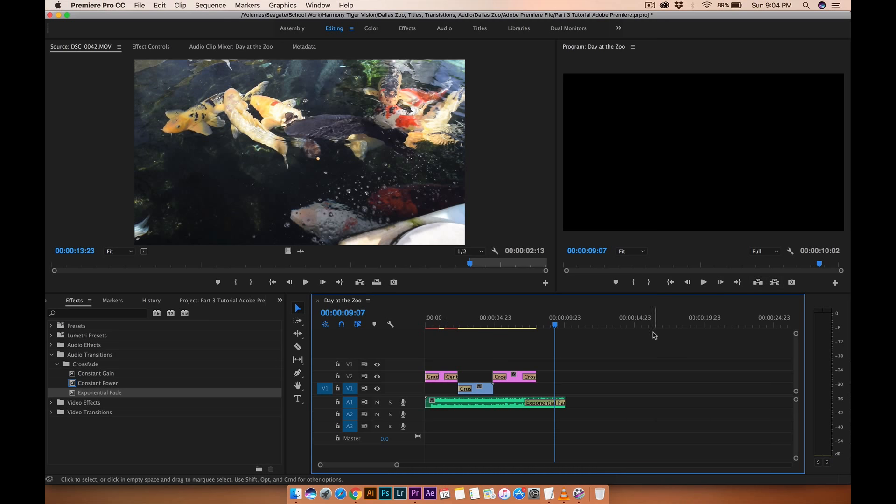
left_click_drag(446, 327, 428, 327)
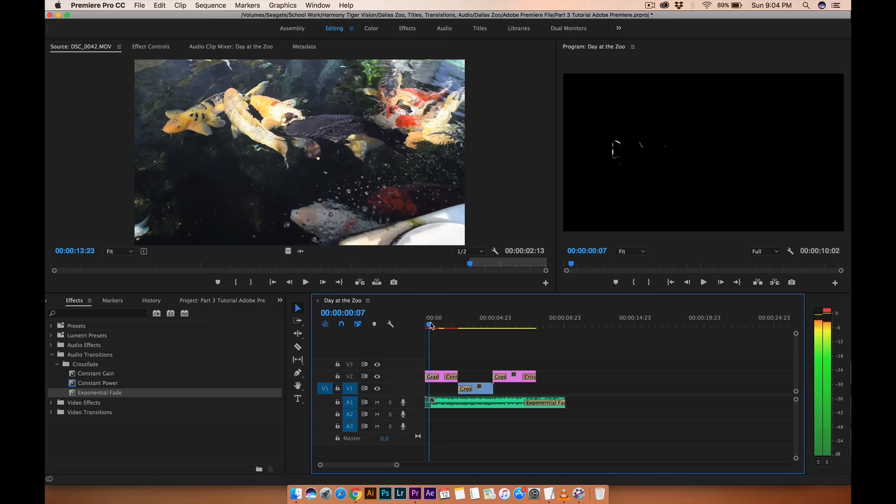
Place DSC_0048.MOV from the Random Recording folder onto track V3 at the start of the sequence.
left_click(47, 300)
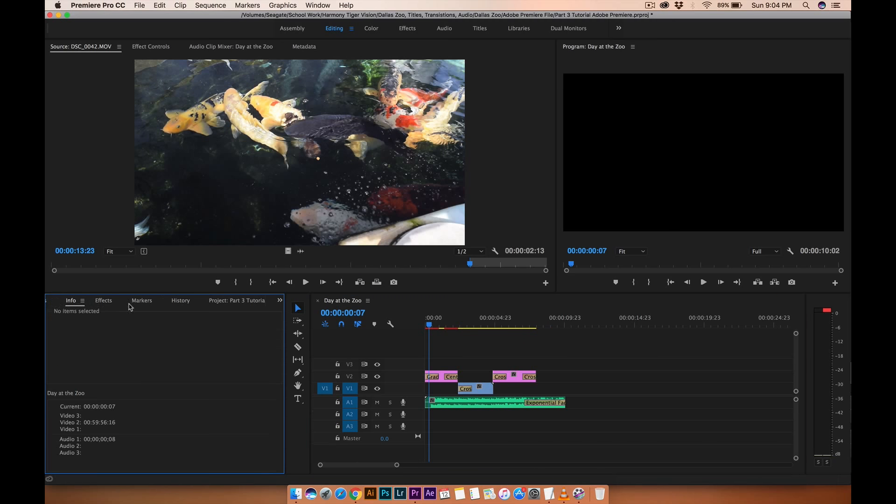
left_click(225, 301)
left_click(71, 354)
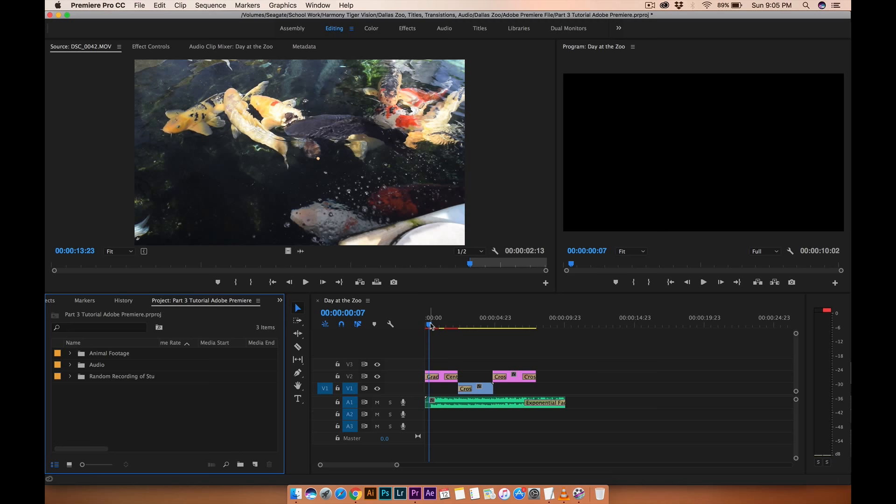
left_click_drag(431, 326, 457, 326)
key("space")
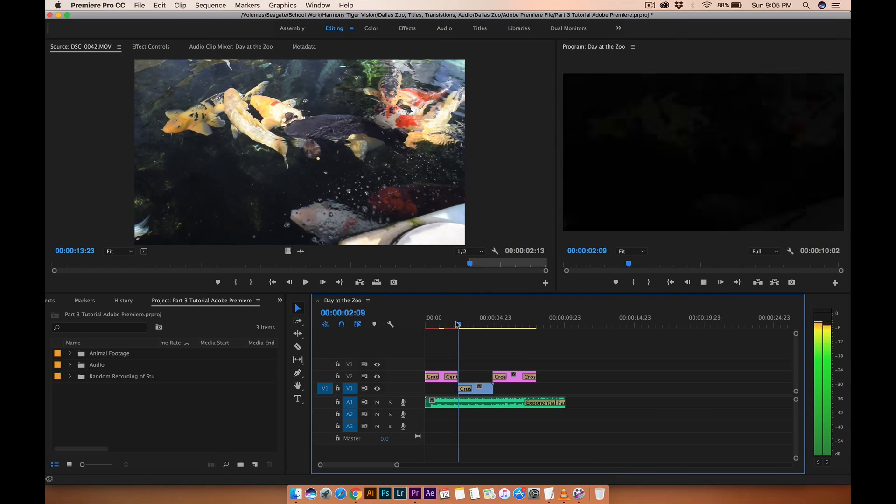
key("space")
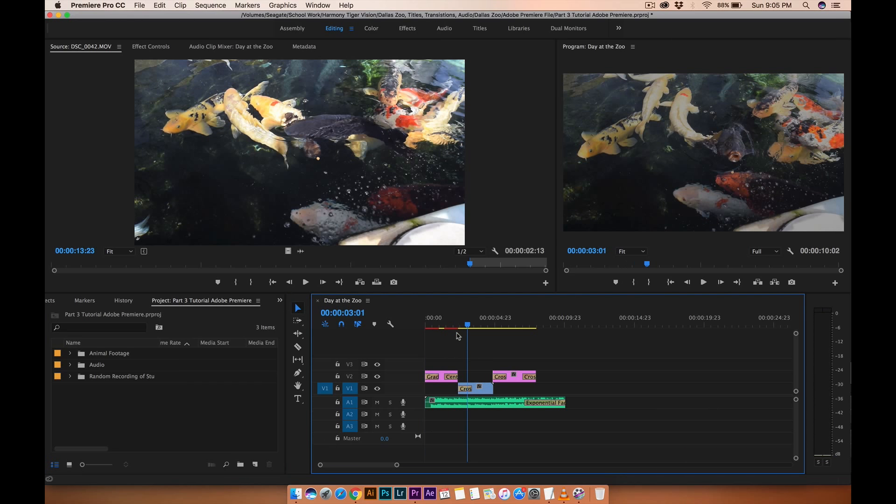
left_click(70, 377)
left_click(96, 388)
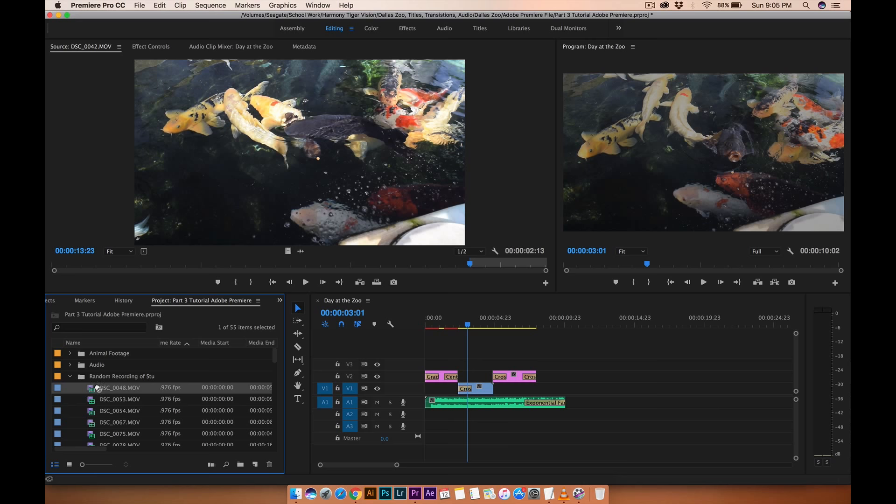
double_click(92, 390)
left_click_drag(287, 251, 430, 366)
Shift DSC_0048.MOV on V3 slightly later in the timeline.
key("Home")
key("space")
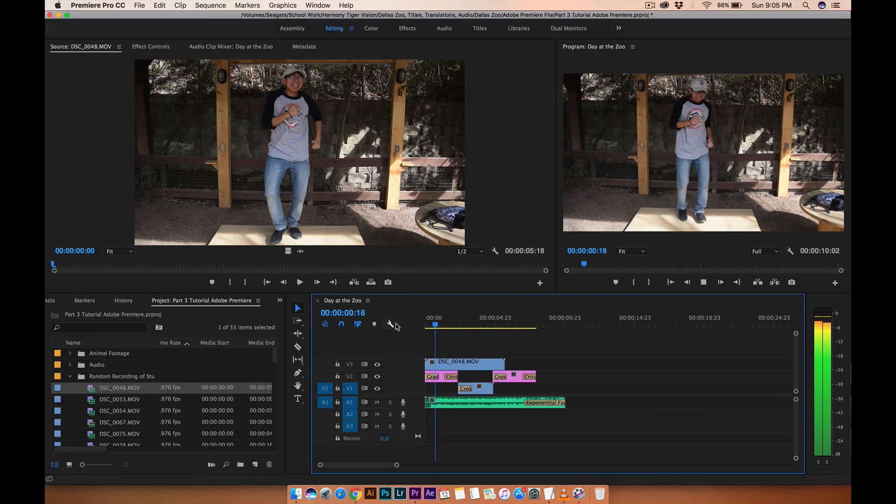
key("space")
left_click_drag(434, 364, 448, 364)
key("Home")
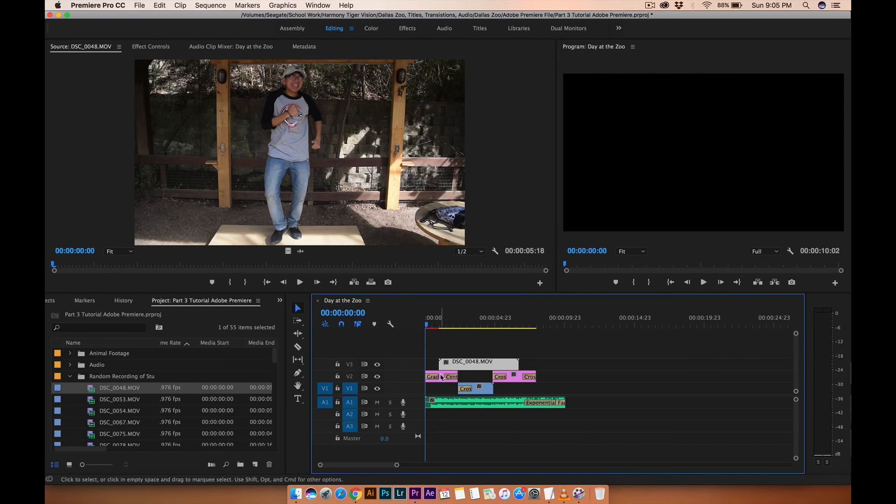
Hide track V2's output and play DSC_0048.MOV from the start.
left_click(377, 376)
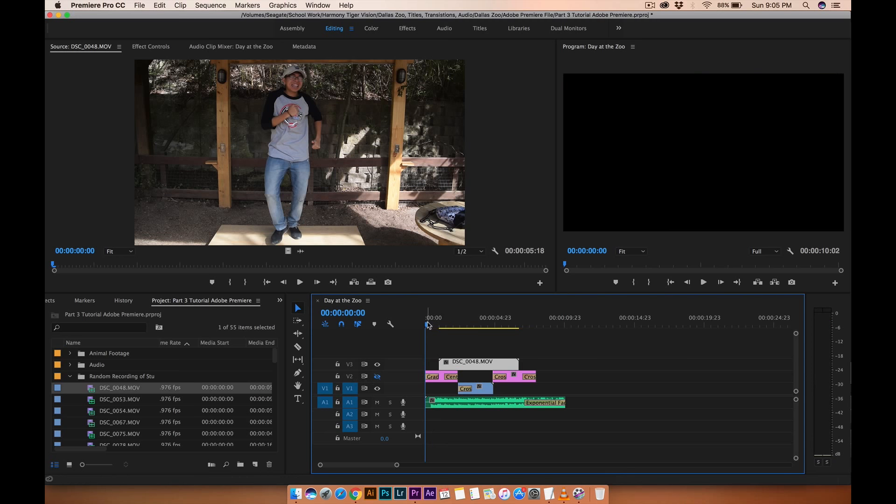
key("space")
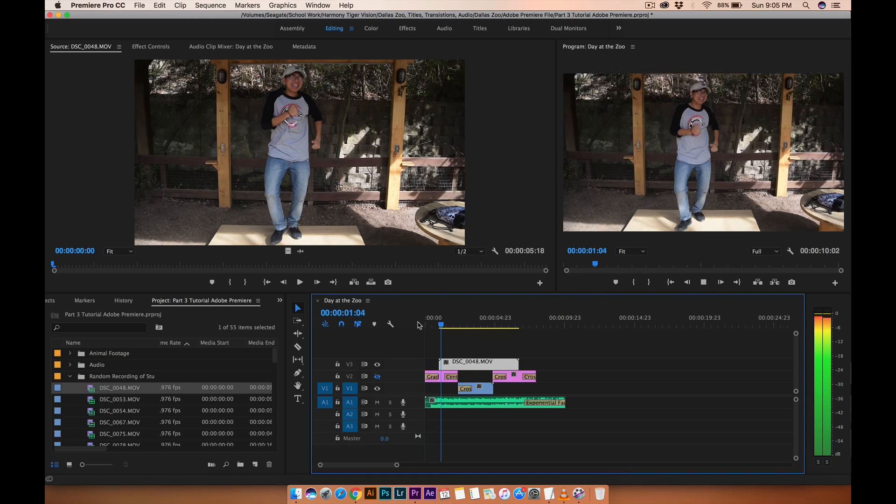
key("space")
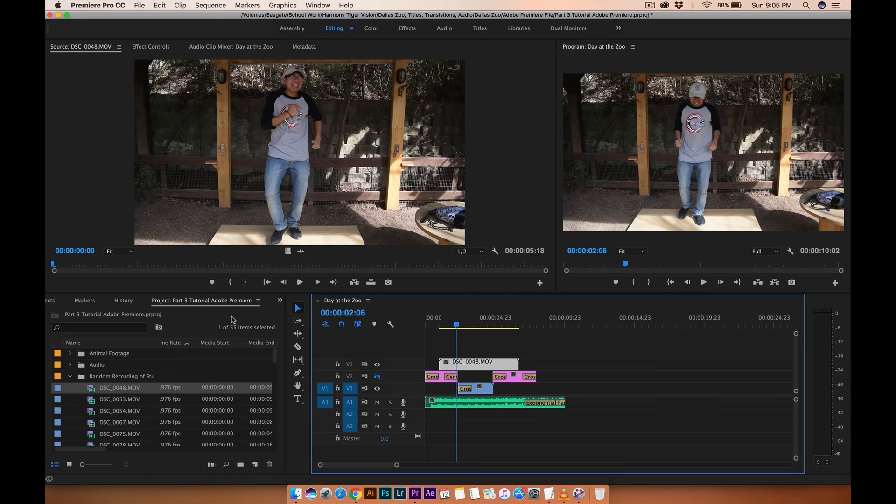
Apply a Cross Dissolve to the start of DSC_0048.MOV on track V3 and play it.
left_click(279, 301)
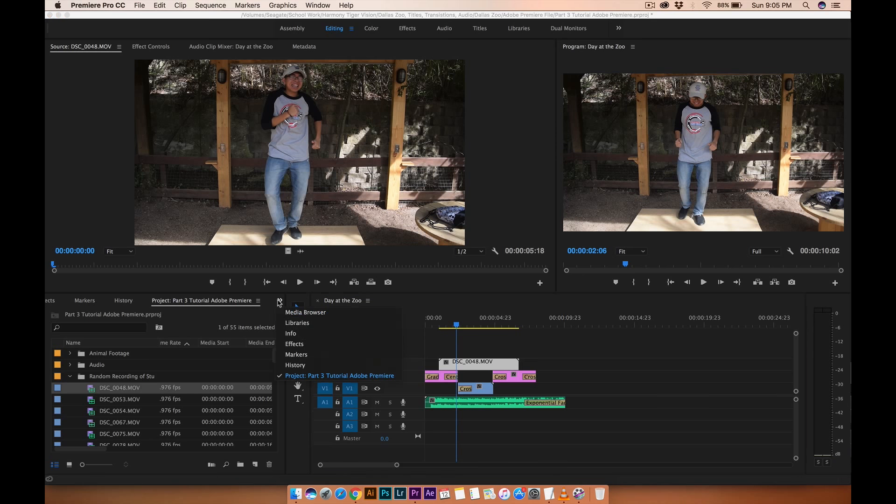
left_click(293, 344)
left_click(51, 412)
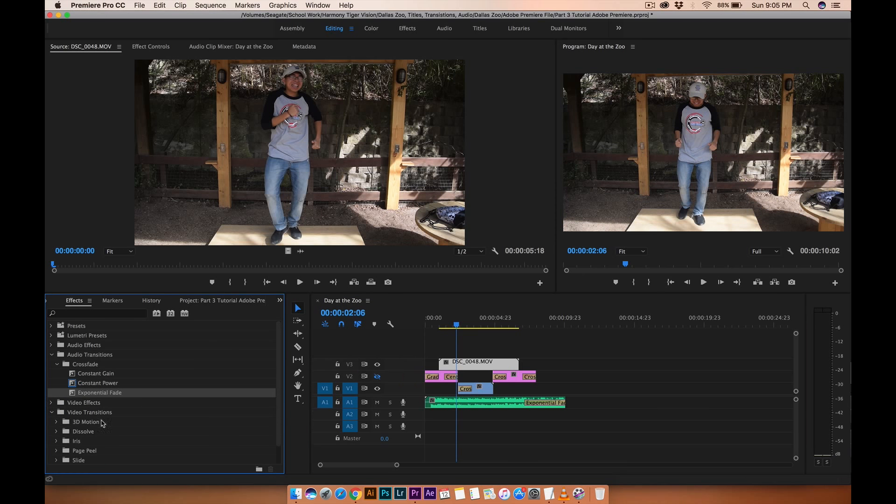
left_click(57, 432)
left_click_drag(81, 450, 446, 365)
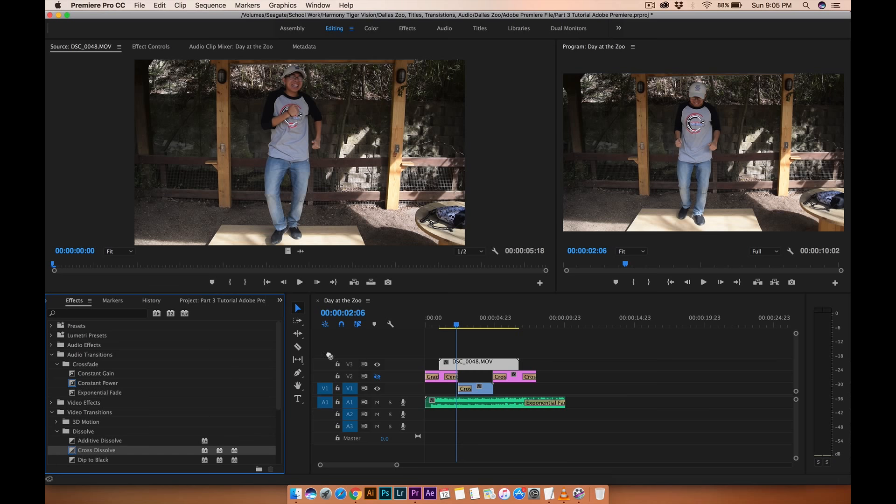
key("Home")
key("space")
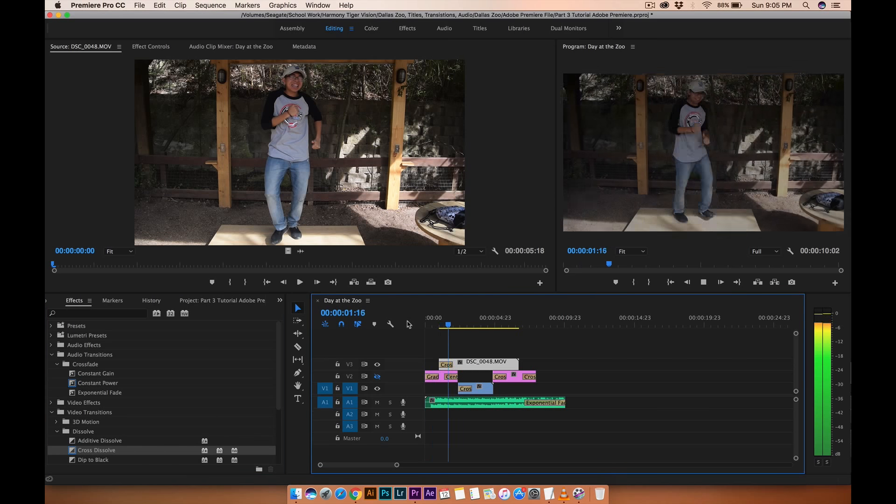
Delete the Cross Dissolve from the start of DSC_0048.MOV.
left_click(444, 325)
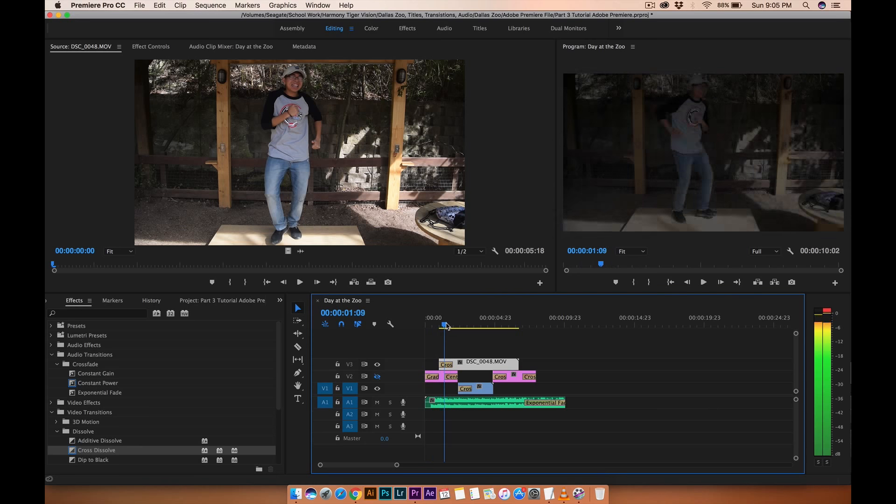
left_click_drag(446, 326, 447, 326)
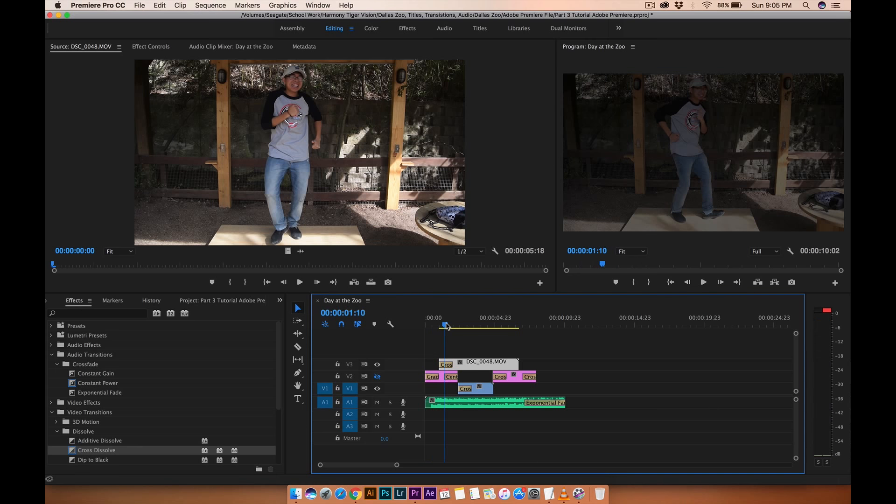
left_click(448, 366)
key("Delete")
Delete the DSC_0048.MOV clip from track V3.
left_click(426, 323)
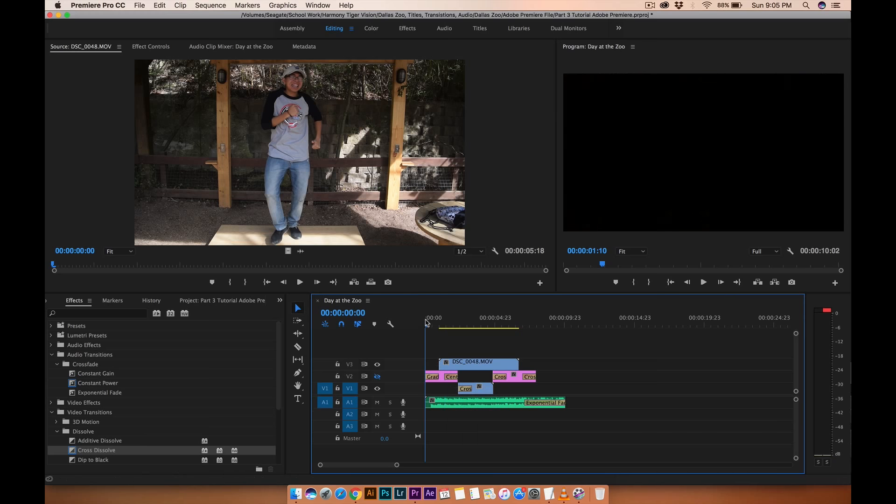
key("space")
key("space")
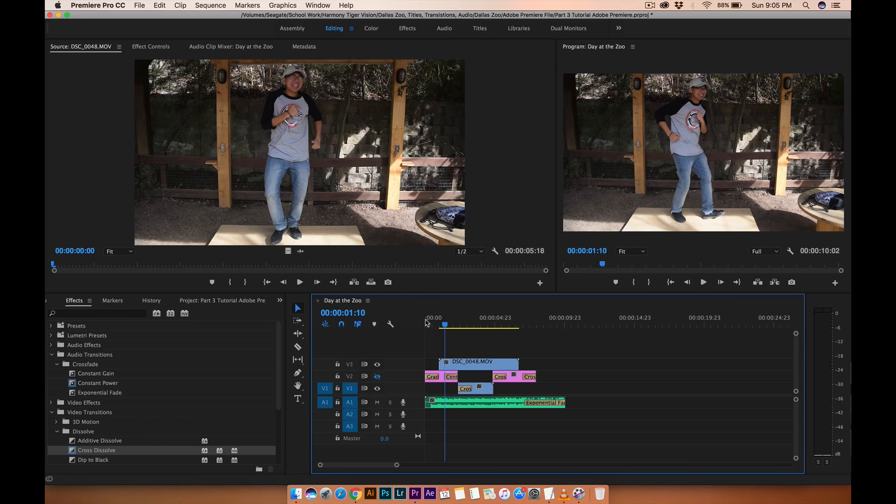
left_click(459, 369)
key("Delete")
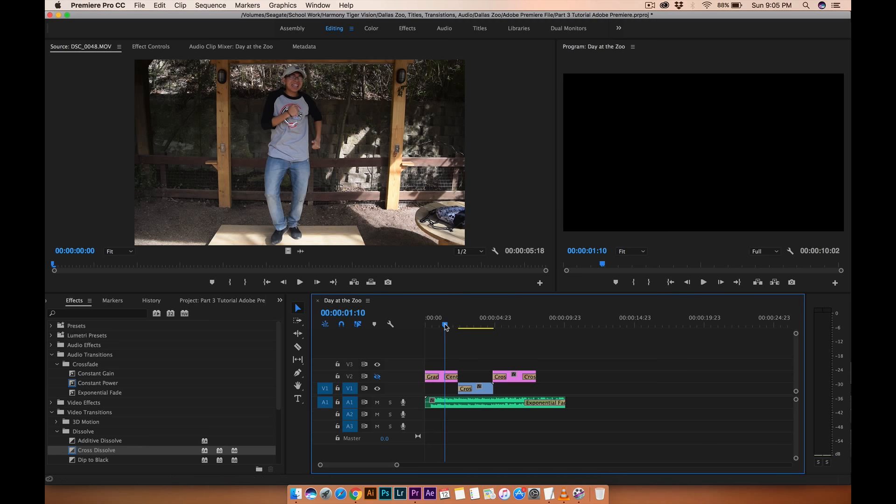
Apply an Iris Box transition to the end of the clip on track V1.
key("space")
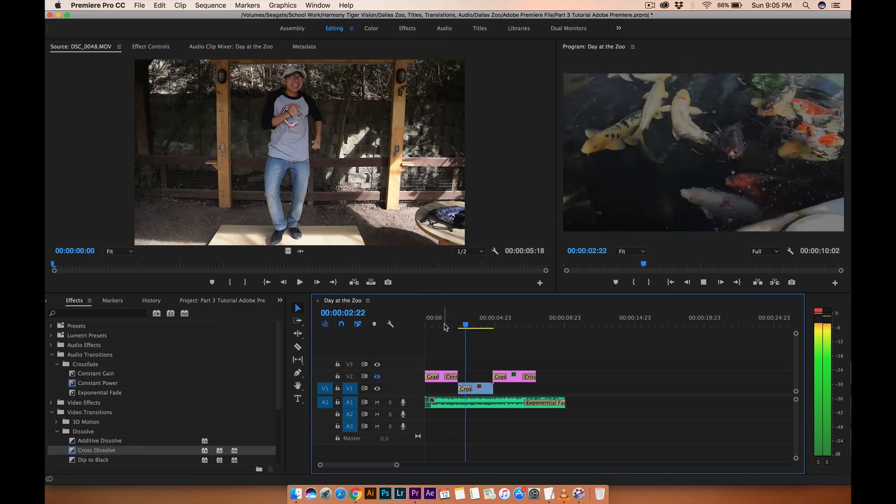
key("space")
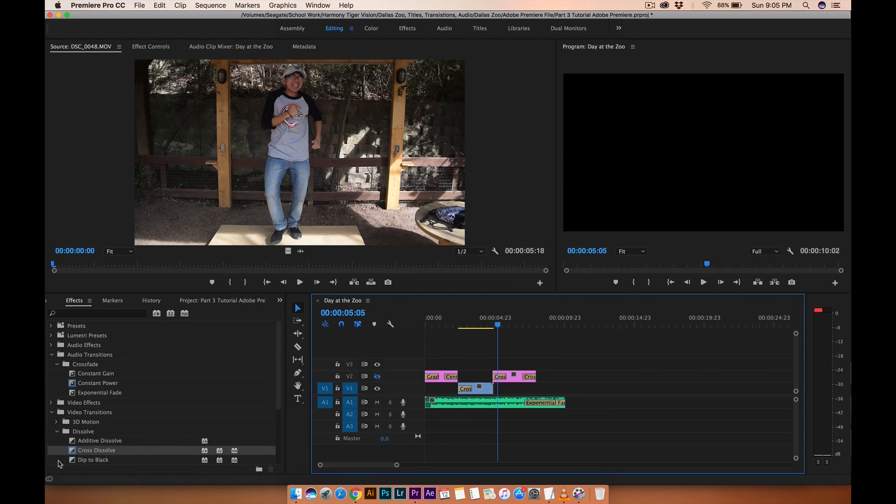
left_click(58, 431)
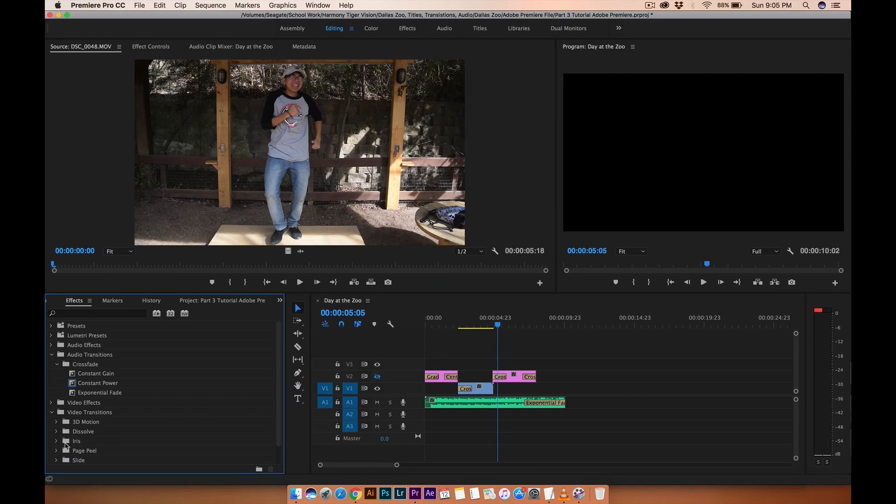
left_click(56, 441)
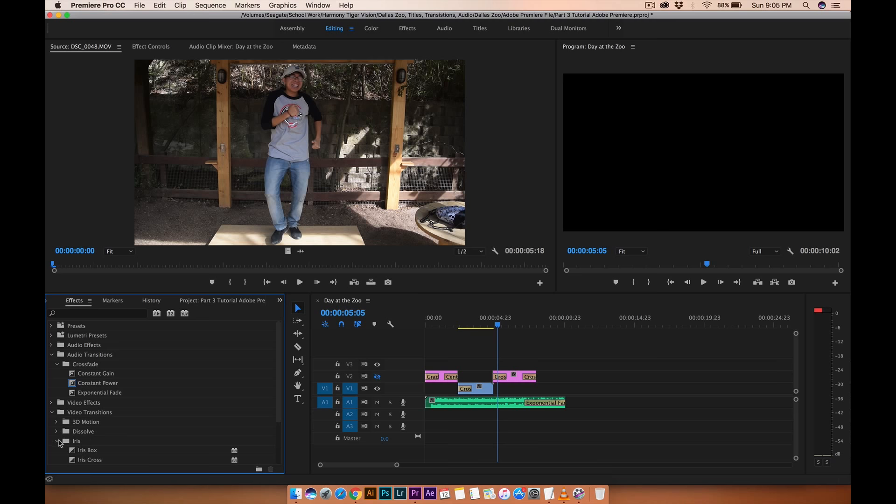
left_click_drag(75, 451, 486, 389)
Turn track V2's output back on and play the sequence through the Iris Box transition.
left_click(473, 328)
key("space")
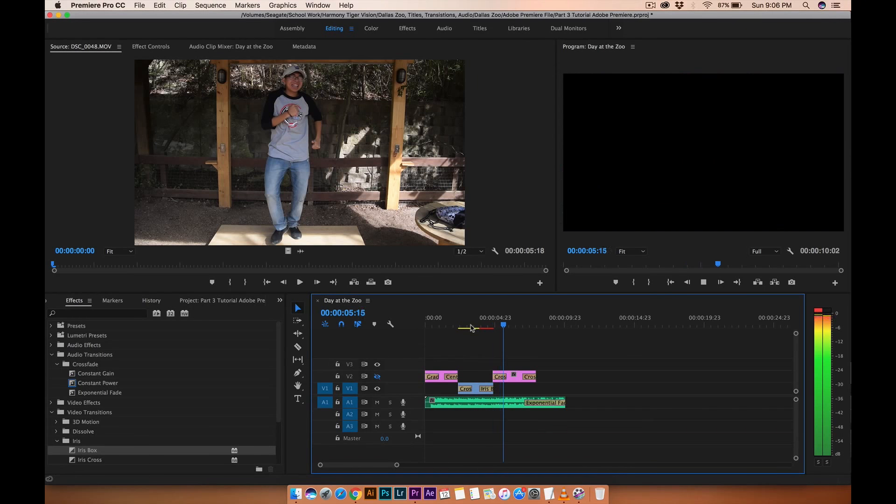
key("space")
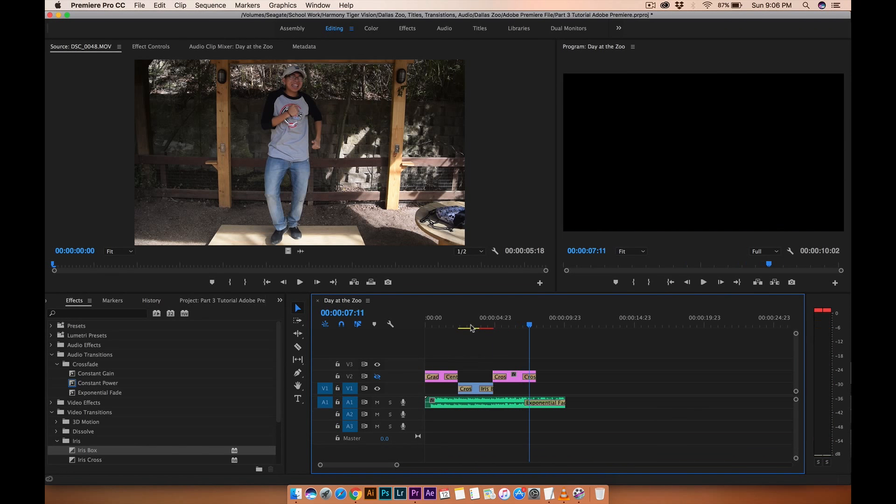
left_click(378, 376)
left_click(489, 327)
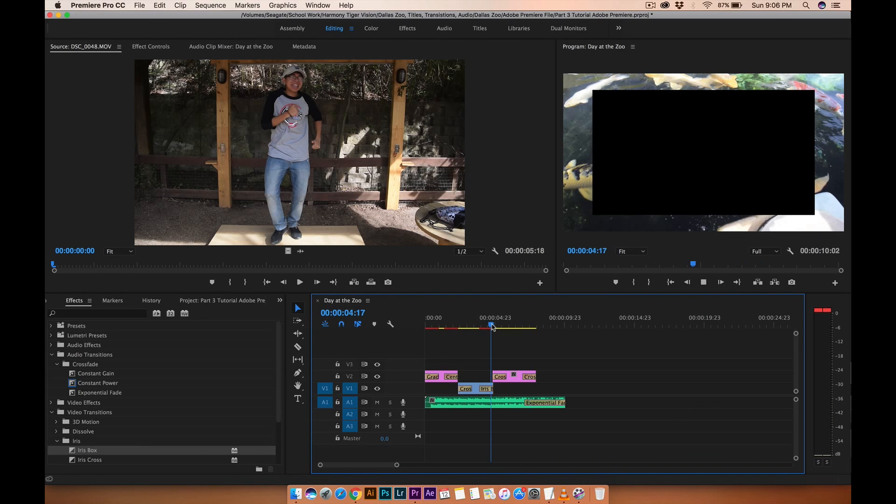
Open DSC_0067.MOV from the Random Recording of Students bin in the Source Monitor.
key("space")
key("space")
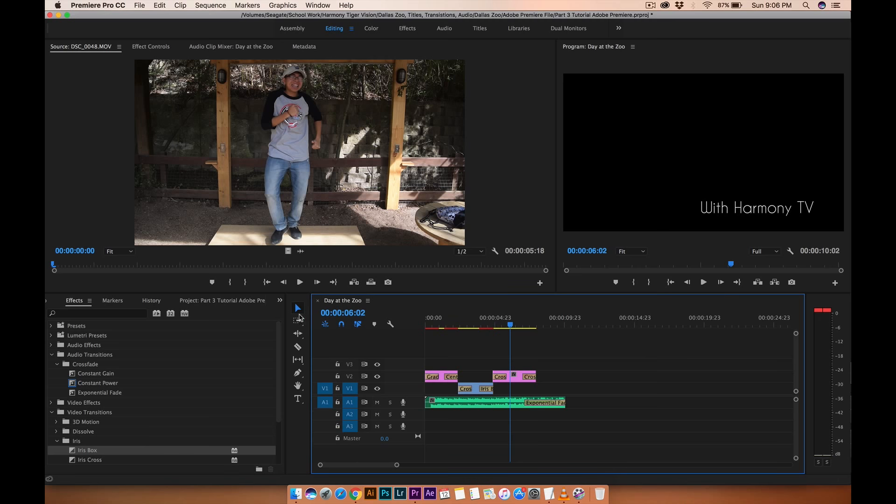
left_click(46, 301)
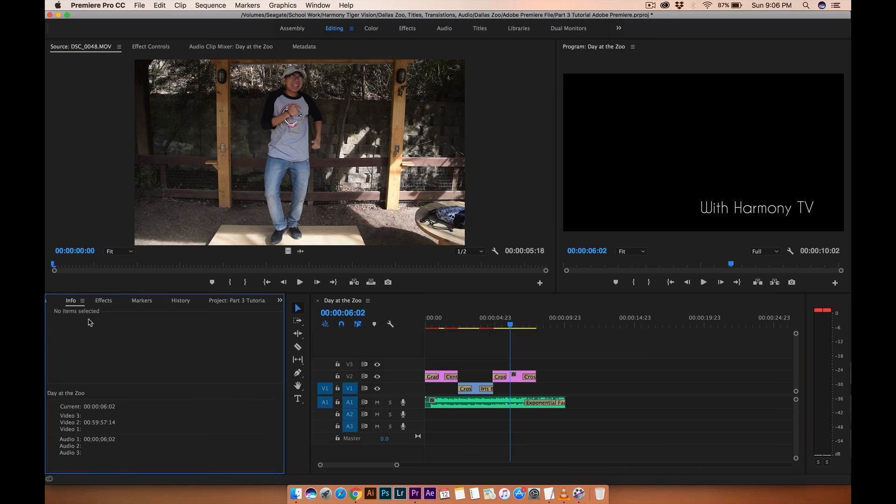
left_click(223, 298)
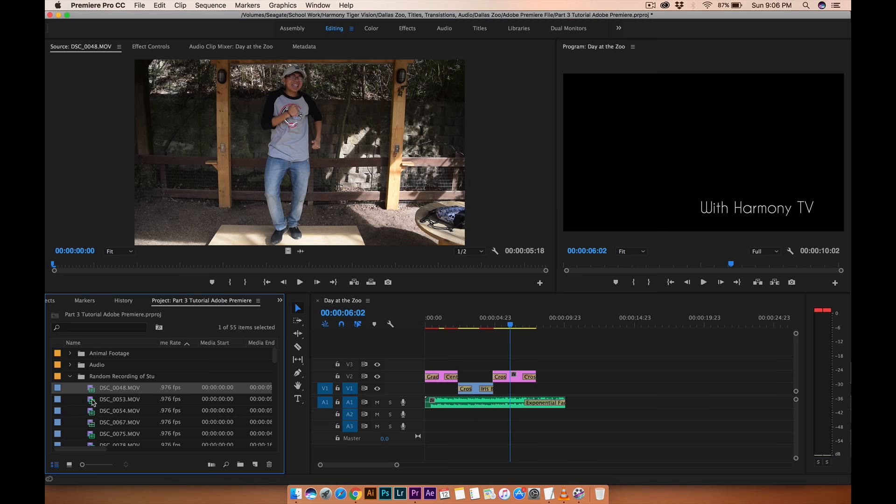
left_click(71, 377)
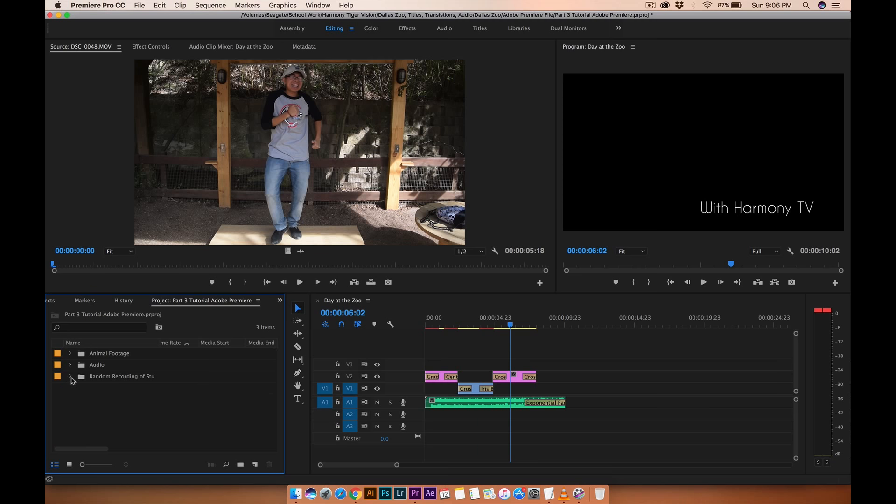
left_click(70, 377)
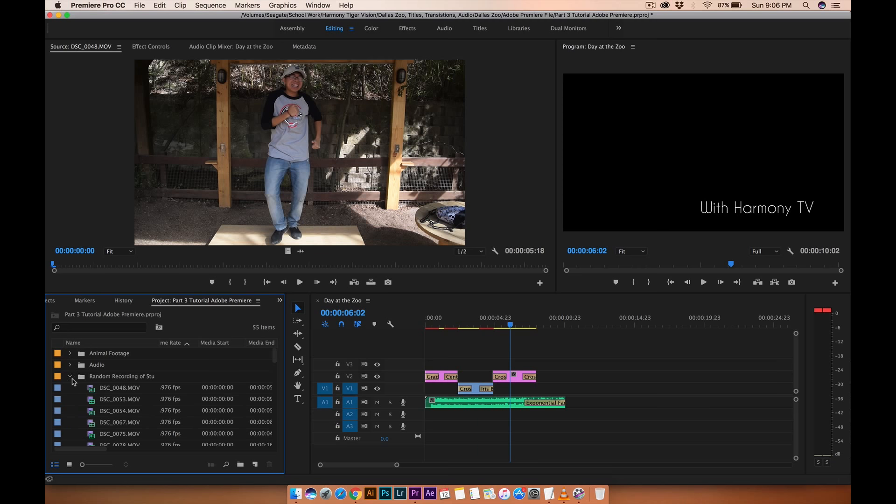
scroll(104, 422, "down", 2)
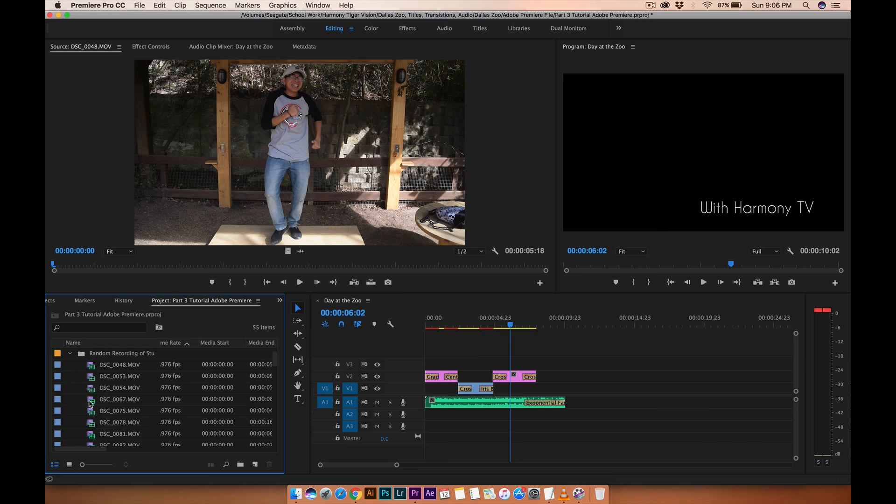
double_click(90, 400)
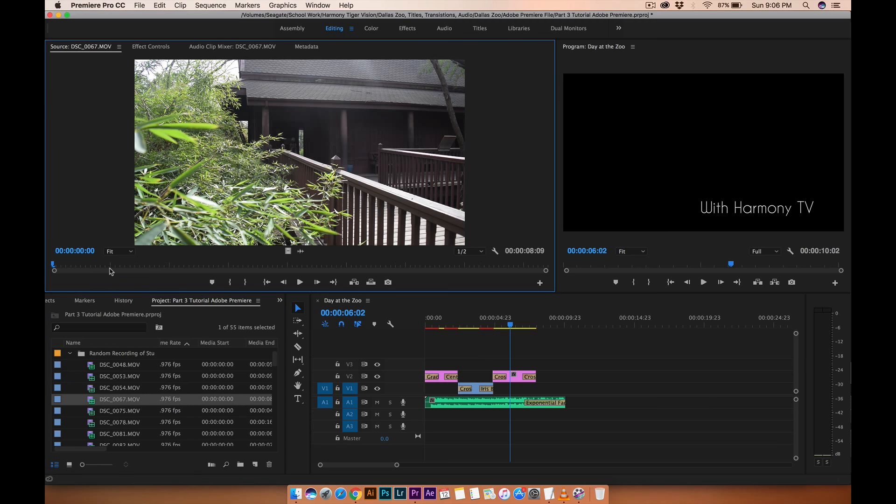
Mark DSC_0067.MOV from 00:00:04:21 to 00:00:07:00 and place it on track V1 after the Iris Box clip.
mouse_move(100, 269)
left_mouse_down()
mouse_move(399, 269)
mouse_move(340, 264)
left_mouse_up()
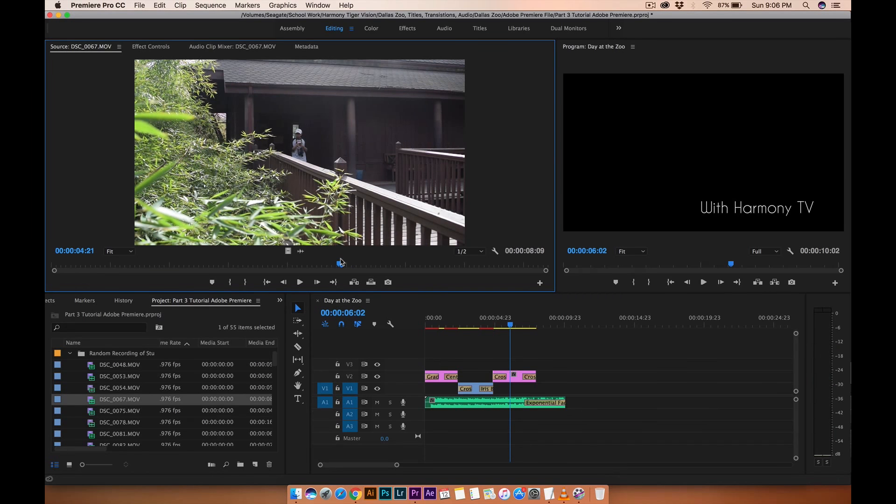
left_click(230, 282)
left_click_drag(341, 265, 466, 271)
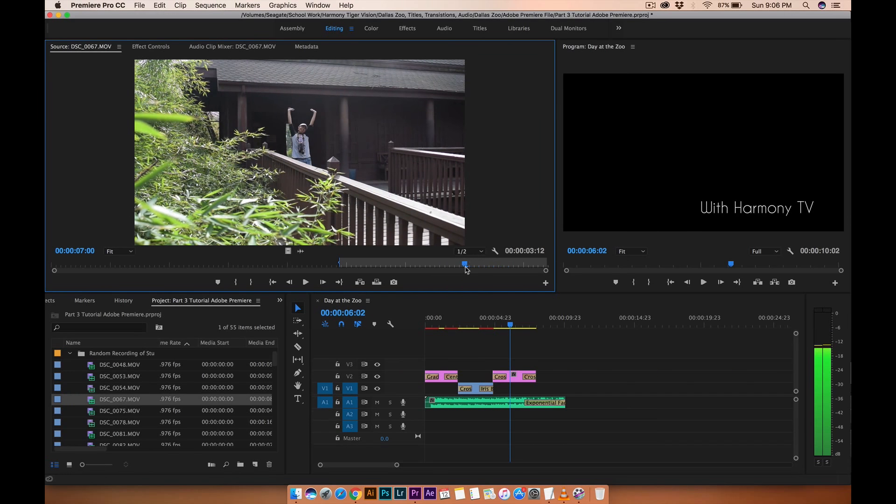
left_click(251, 281)
left_click_drag(286, 251, 540, 396)
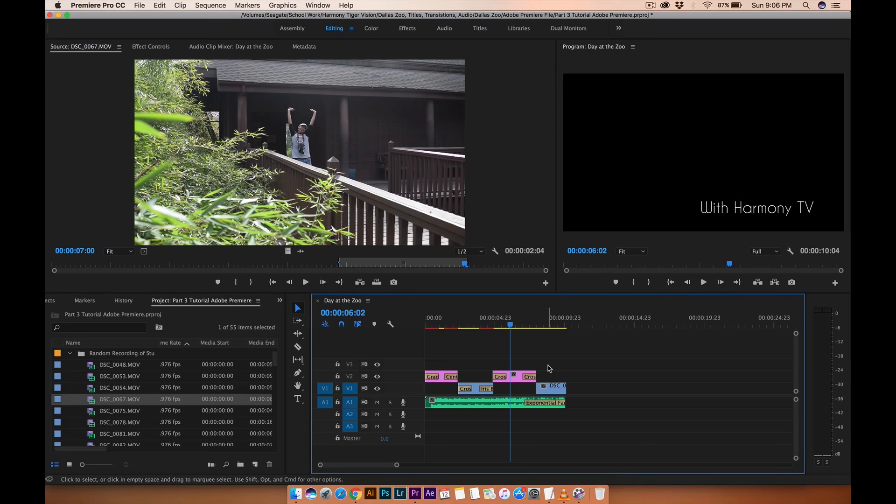
Set the new DSC_0067.MOV clip's speed to 50%.
left_click(540, 326)
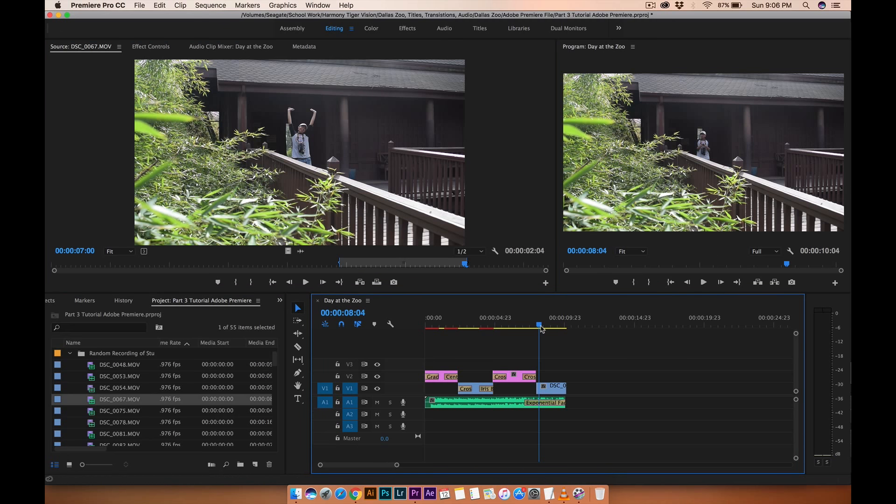
right_click(555, 390)
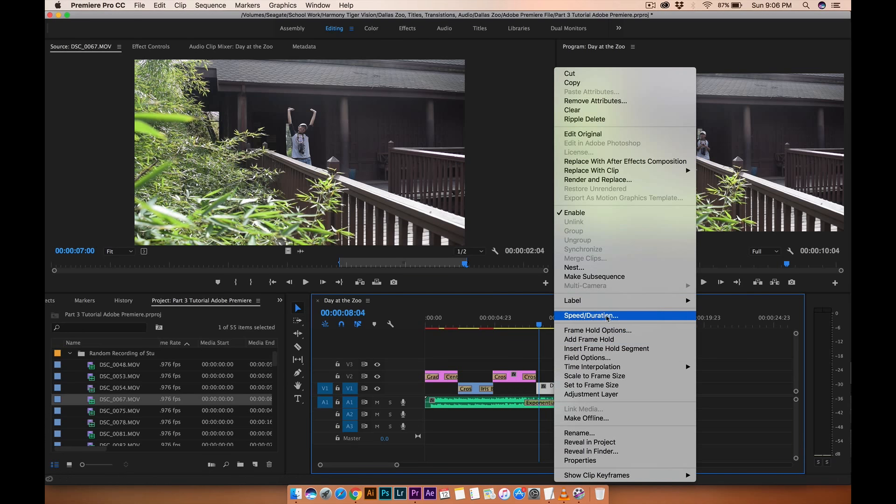
left_click(600, 316)
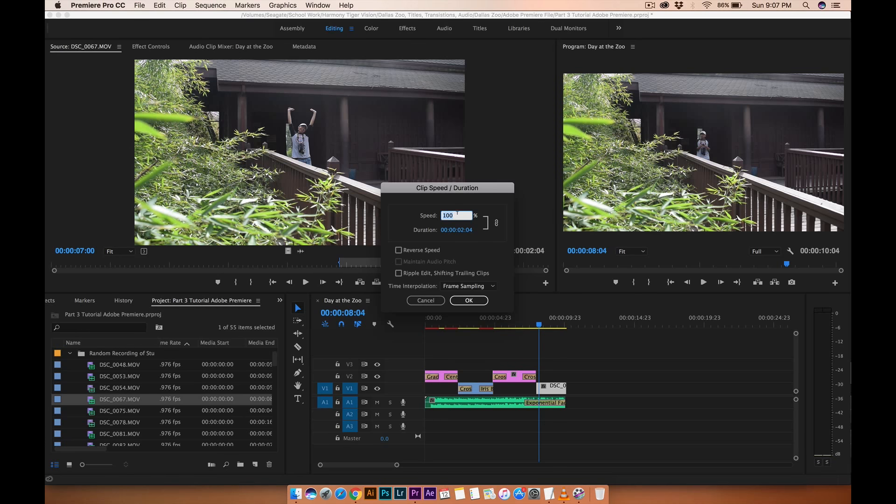
type("50")
key("Return")
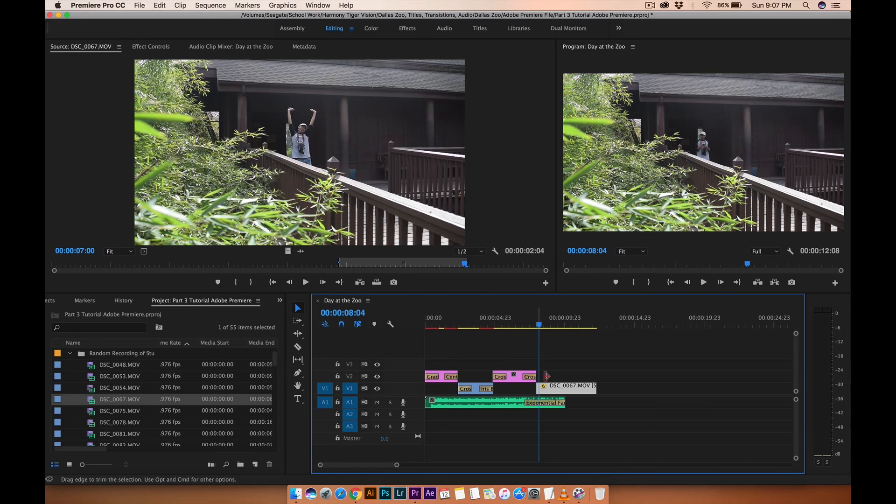
Play the sequence from the start to review the slowed clip.
left_click(535, 320)
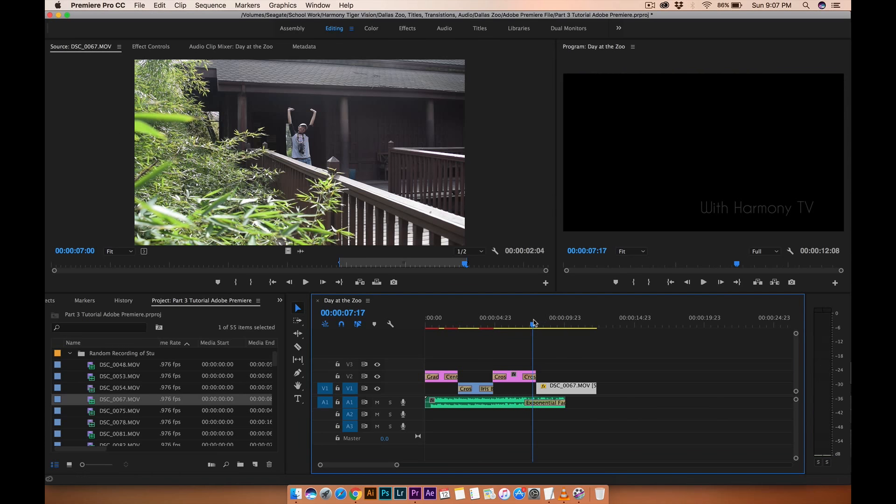
key("space")
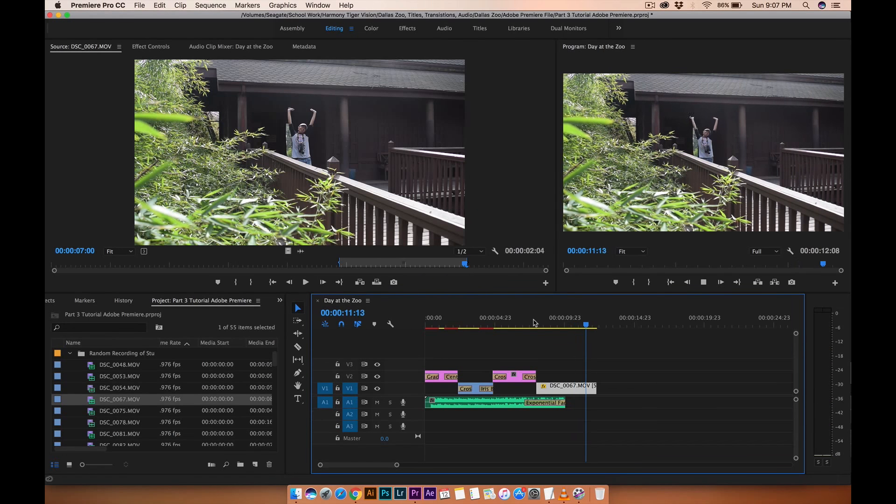
key("Home")
key("space")
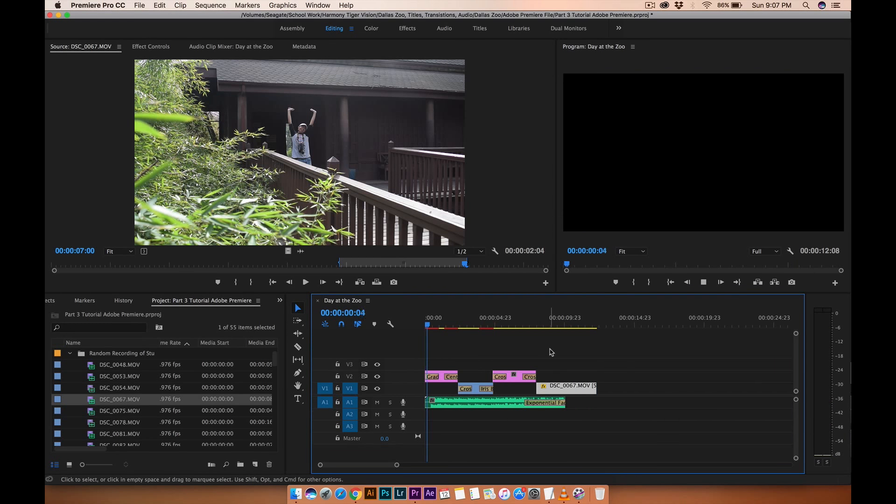
Extend the end of the music clip on A1 far past the video clips and play the sequence.
left_click(551, 407)
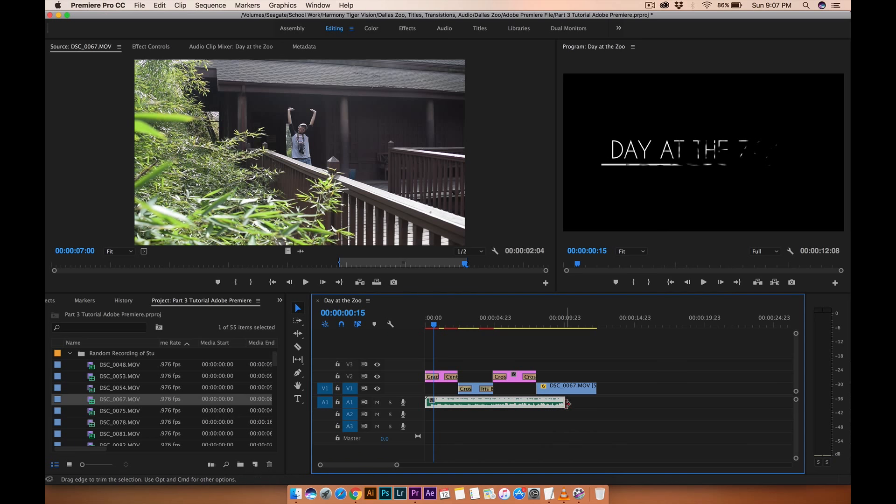
left_click_drag(564, 404, 801, 416)
left_click(496, 323)
key("space")
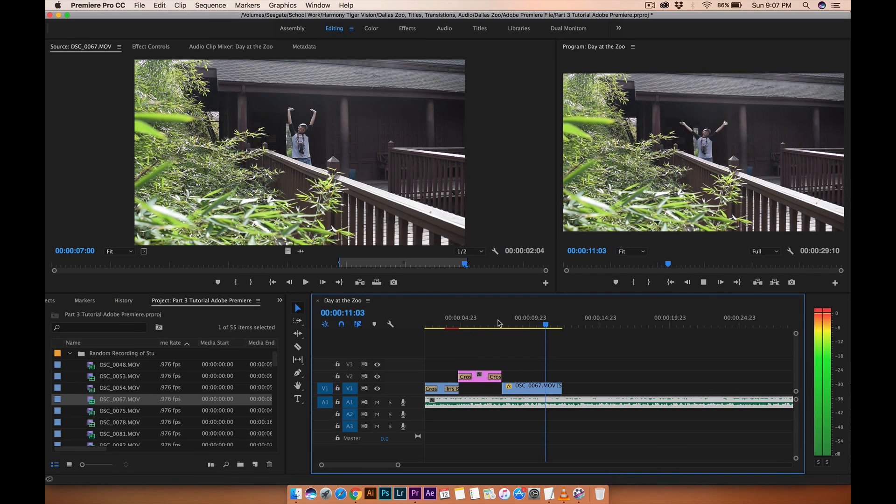
key("space")
Add the marked DSC_0067.MOV section again onto track V2 and onto V1 after the slowed clip.
left_click(529, 387)
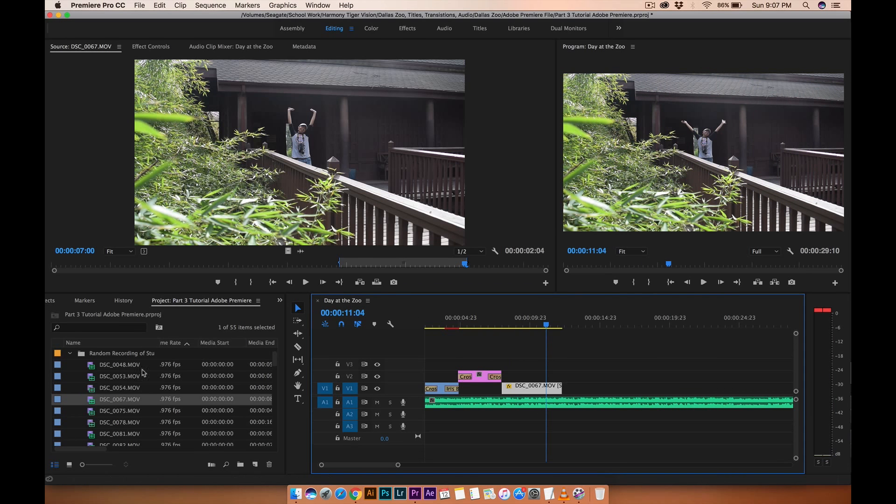
left_click(288, 249)
left_click_drag(291, 256, 566, 376)
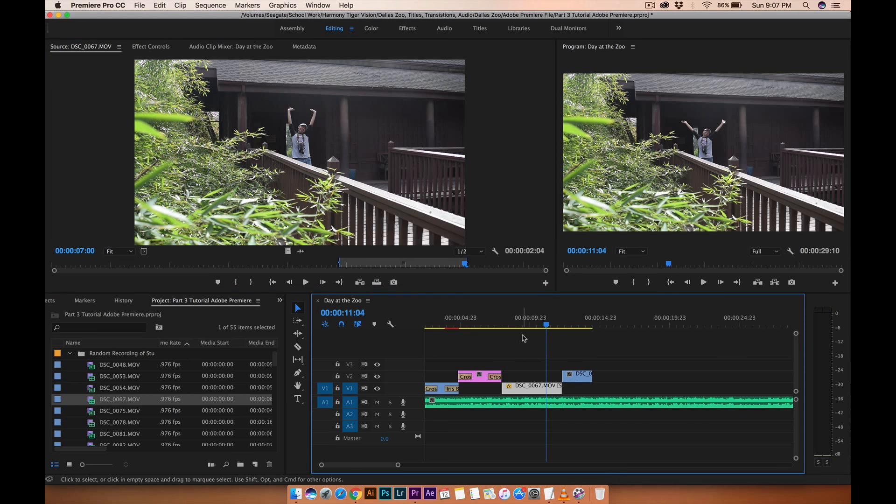
left_click_drag(288, 252, 606, 393)
Change the speed of the last DSC_0067.MOV copy on V1 in its Speed/Duration settings.
right_click(606, 393)
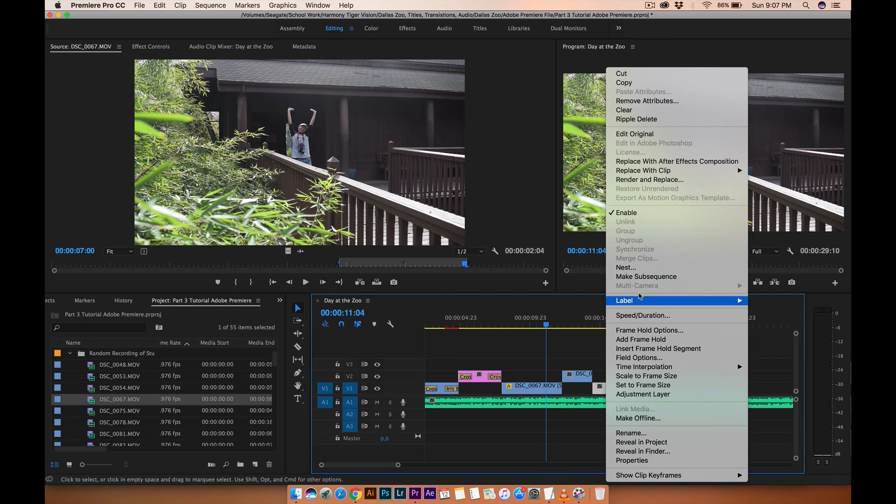
left_click(633, 315)
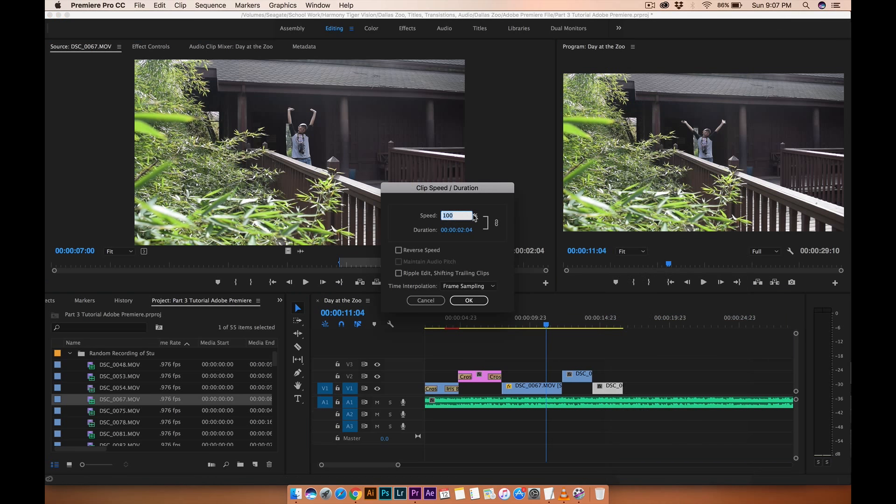
type("1:")
type("0")
key("Return")
scroll(561, 390, "right", 3)
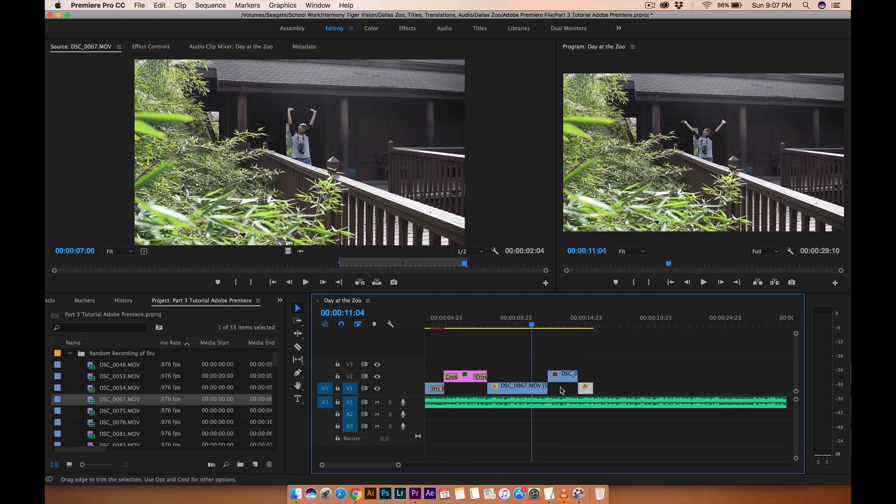
Play through and scrub the end of the sequence to review the added clips.
left_click(476, 326)
key("space")
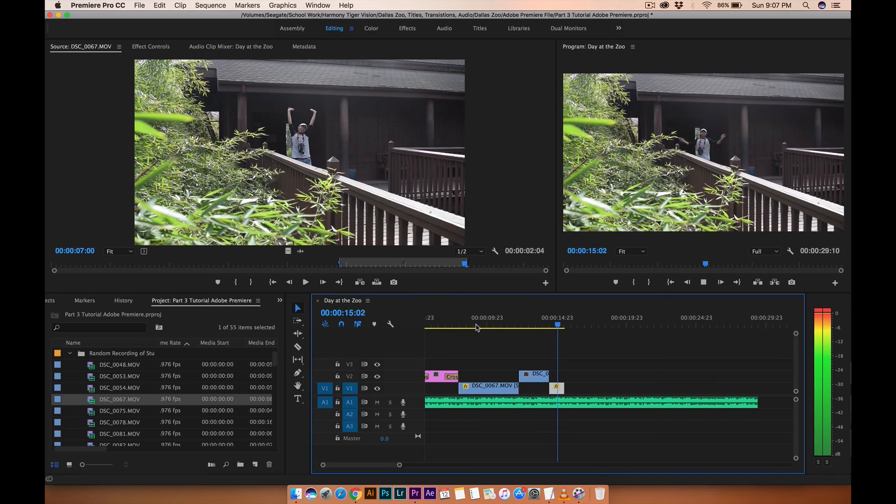
key("space")
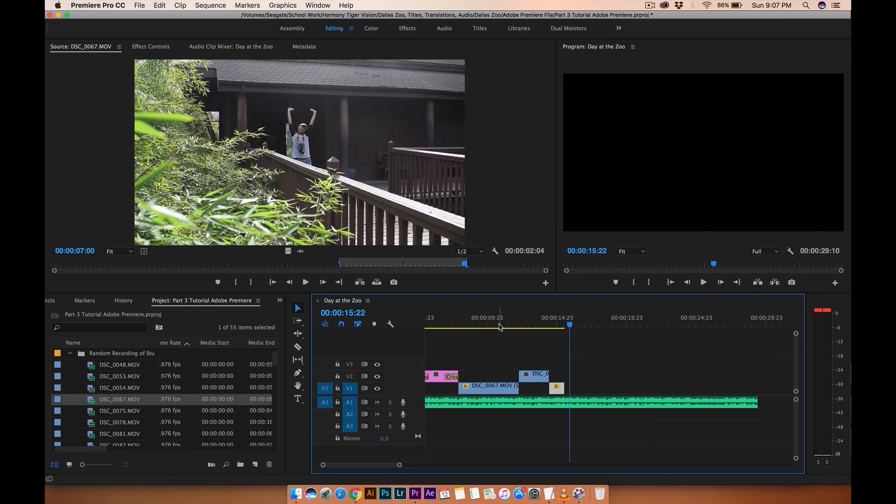
left_click(522, 324)
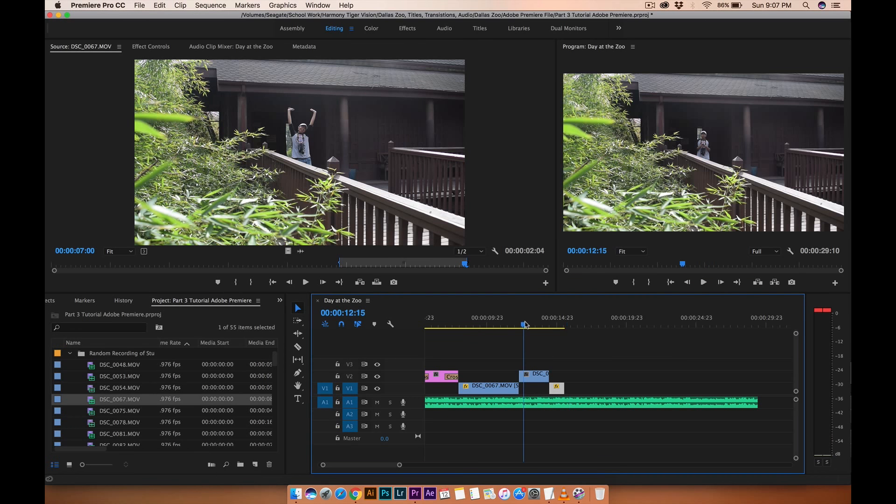
left_click(555, 326)
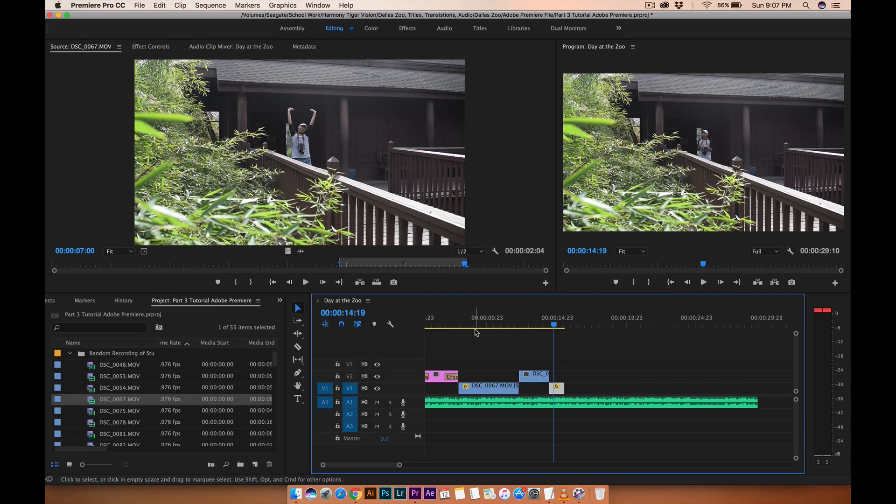
Save the project and open the Export Media settings for the sequence.
key("cmd+s")
left_click(140, 6)
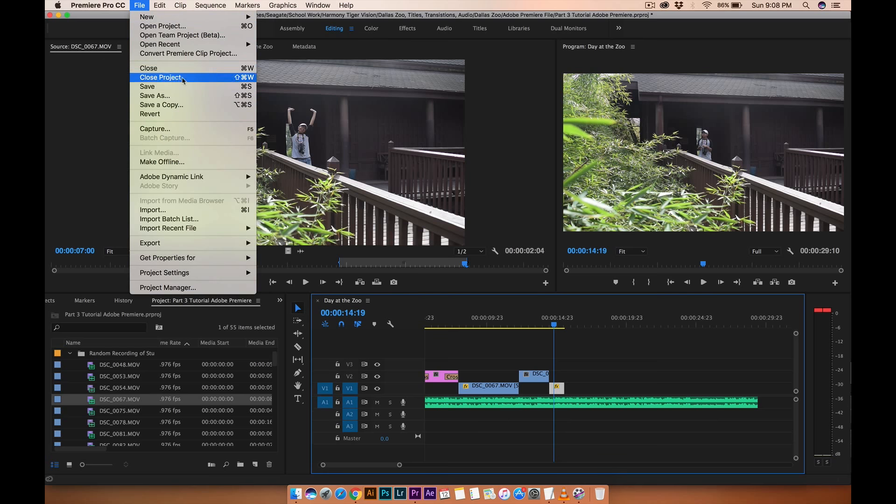
mouse_move(188, 243)
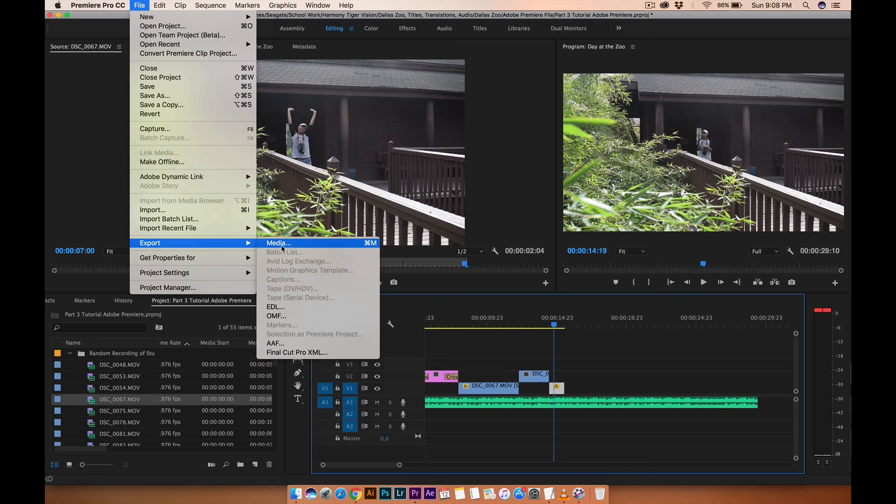
left_click(281, 243)
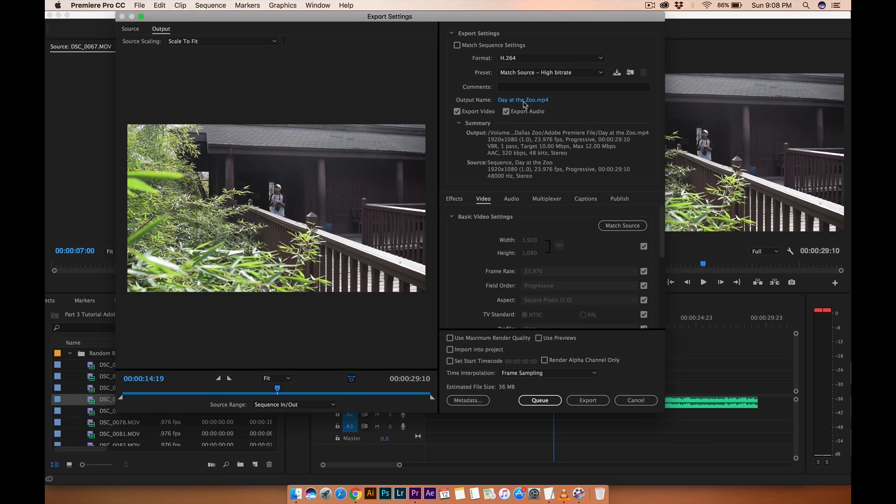
Set the export format to H.264 and save the output as Day at the Zoo in the Dallas Zoo folder.
left_click(522, 59)
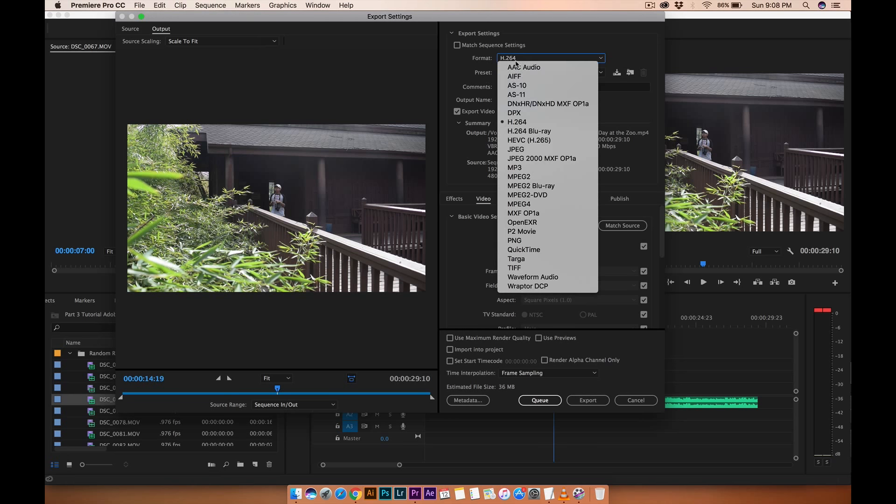
left_click(517, 122)
left_click(518, 101)
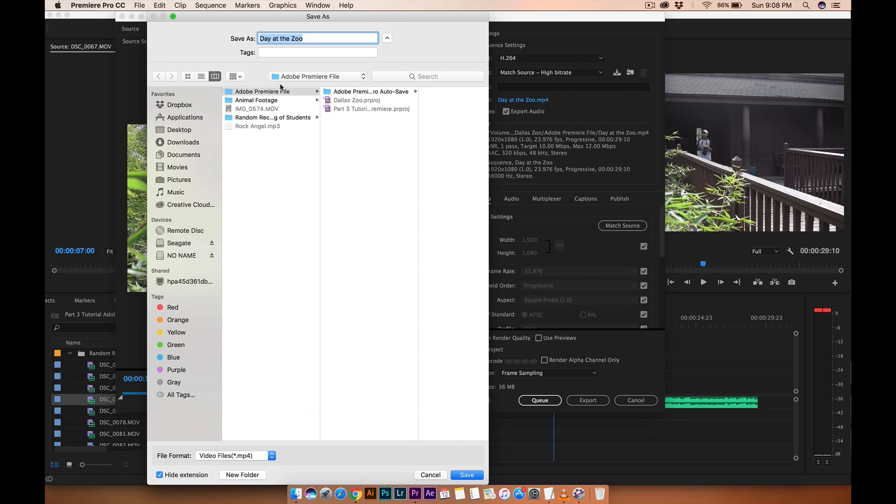
left_click(271, 147)
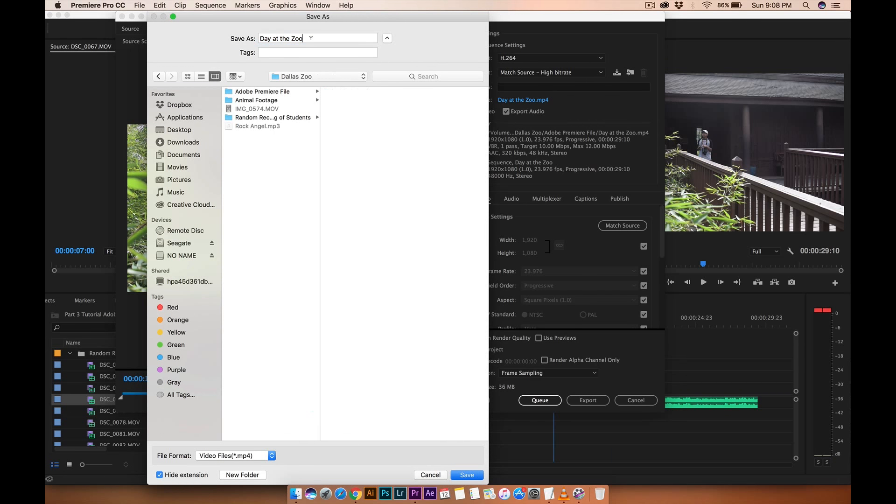
left_click(467, 475)
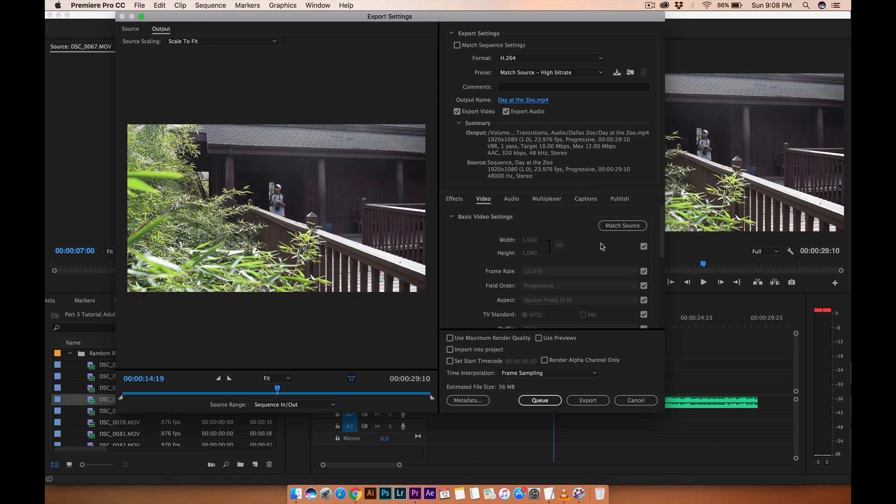
Set the target bitrate to 6 Mbps and maximum bitrate to 9 Mbps, then export the video.
scroll(596, 256, "down", 5)
left_click(627, 277)
key("Return")
left_click(628, 293)
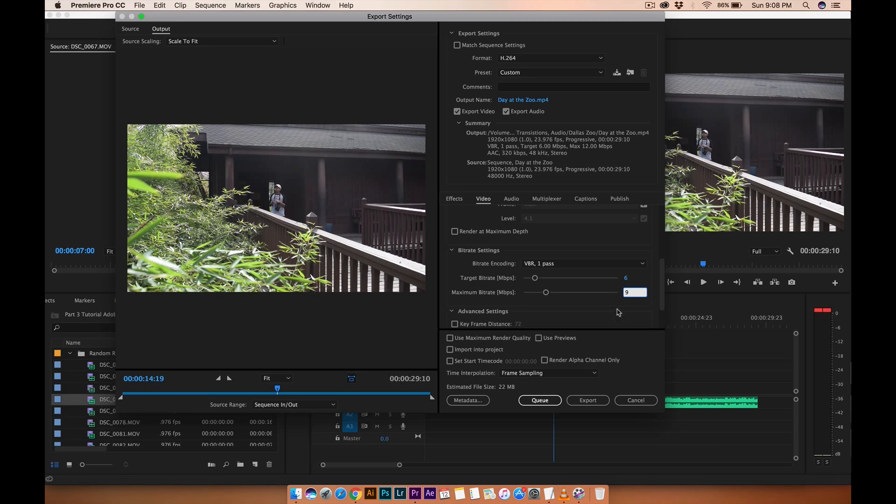
key("Return")
left_click(577, 402)
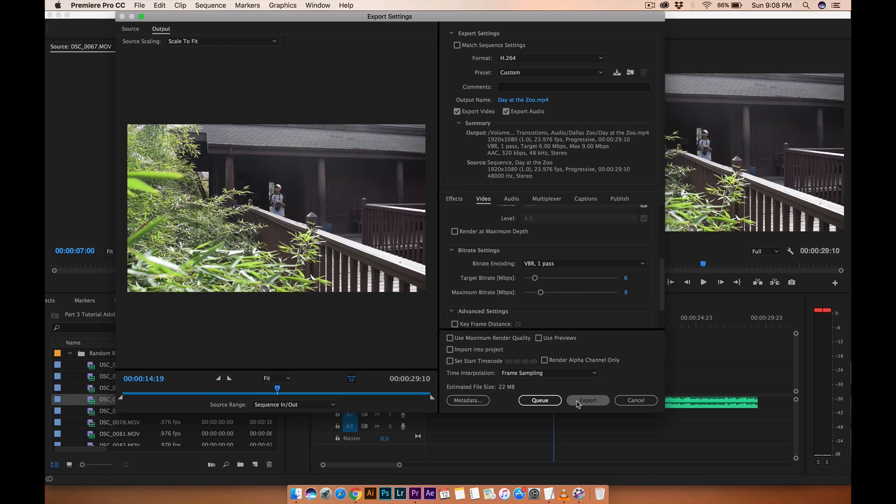